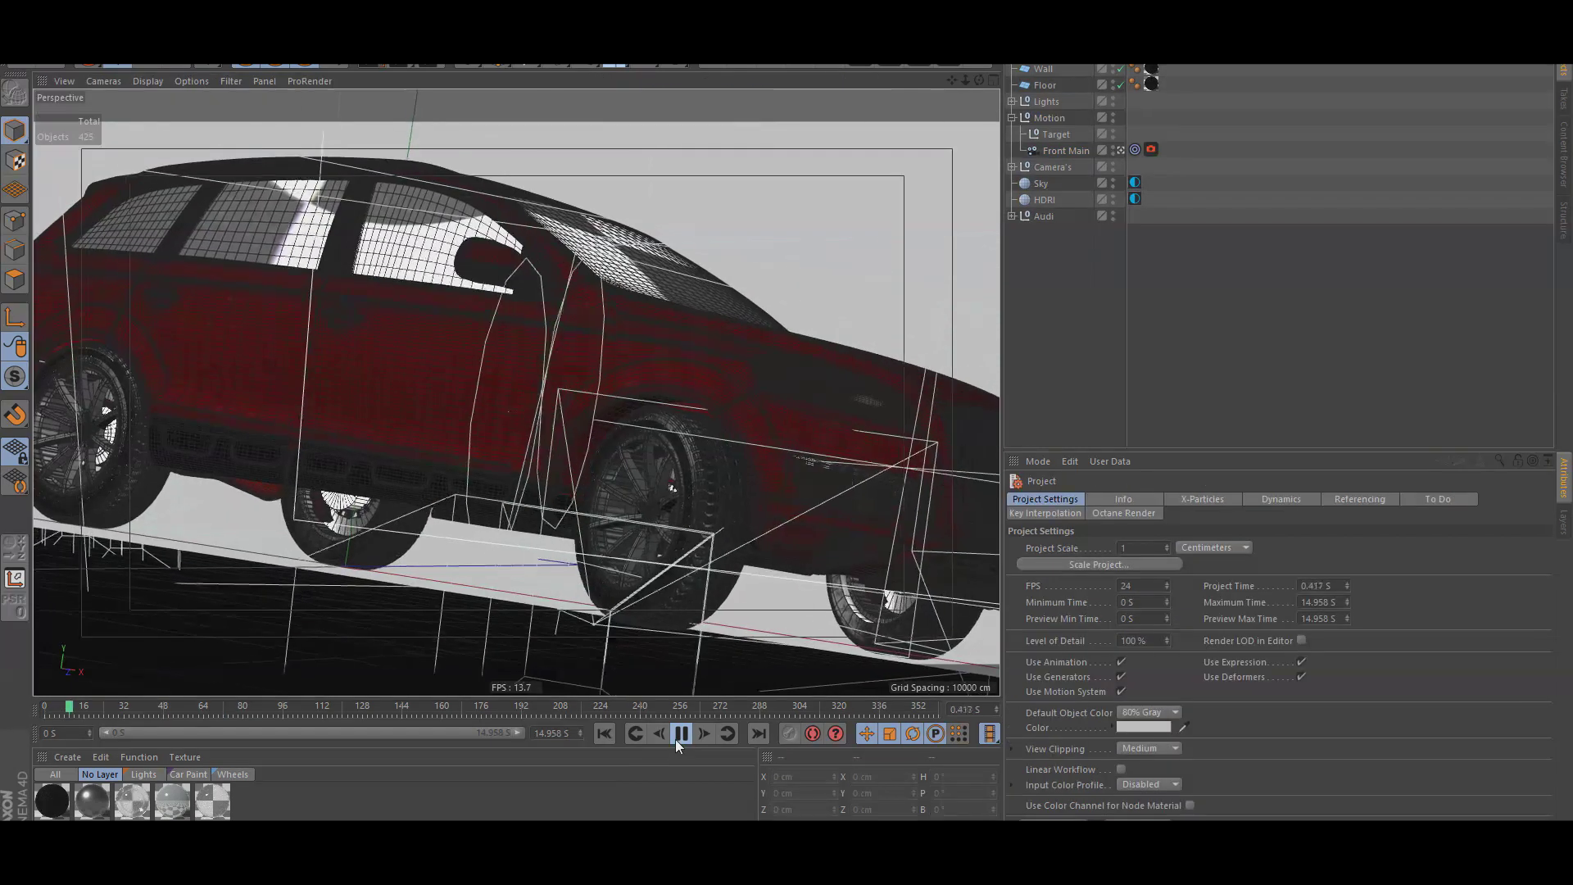
Stop the car animation's playback and return the timeline to its first frame.
click(677, 736)
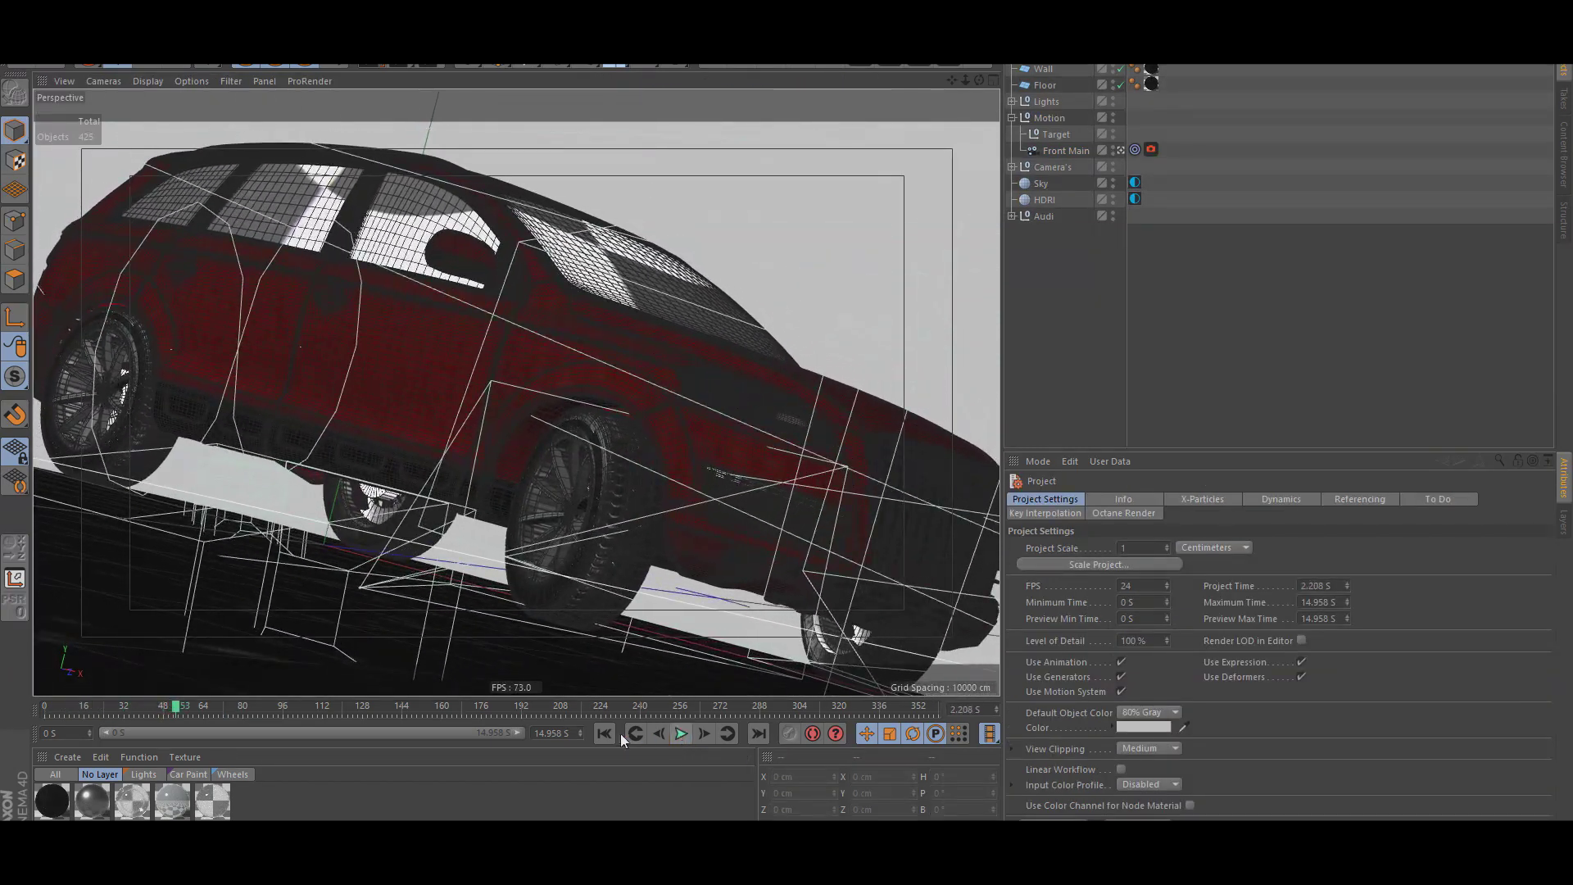
click(605, 734)
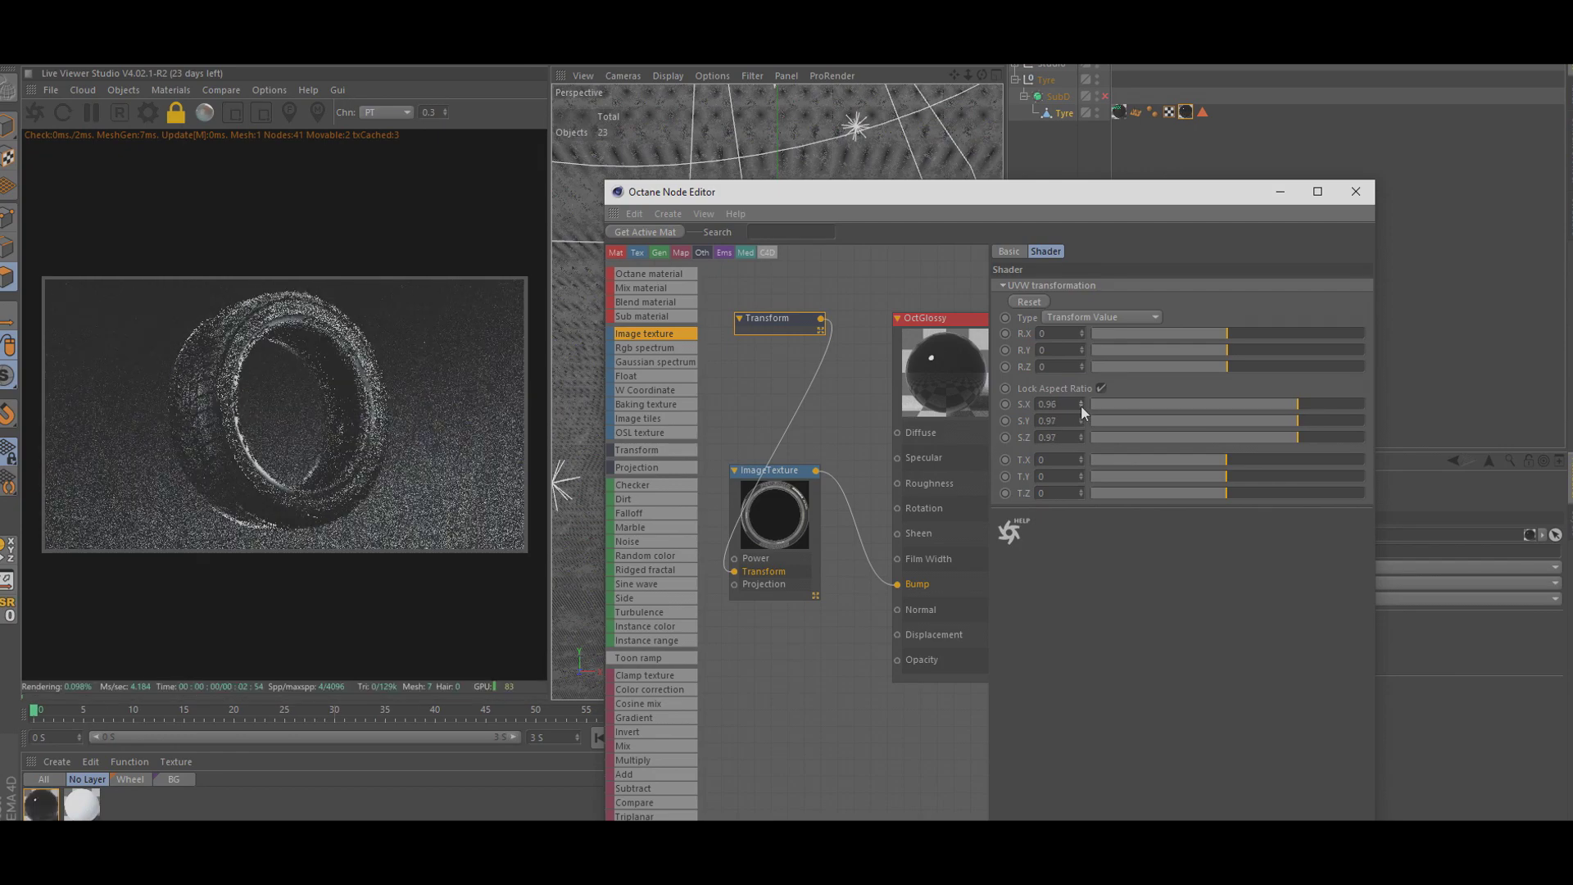
Adjust the uniform scale of the Transform node that drives the tyre's bump image texture.
click(1080, 407)
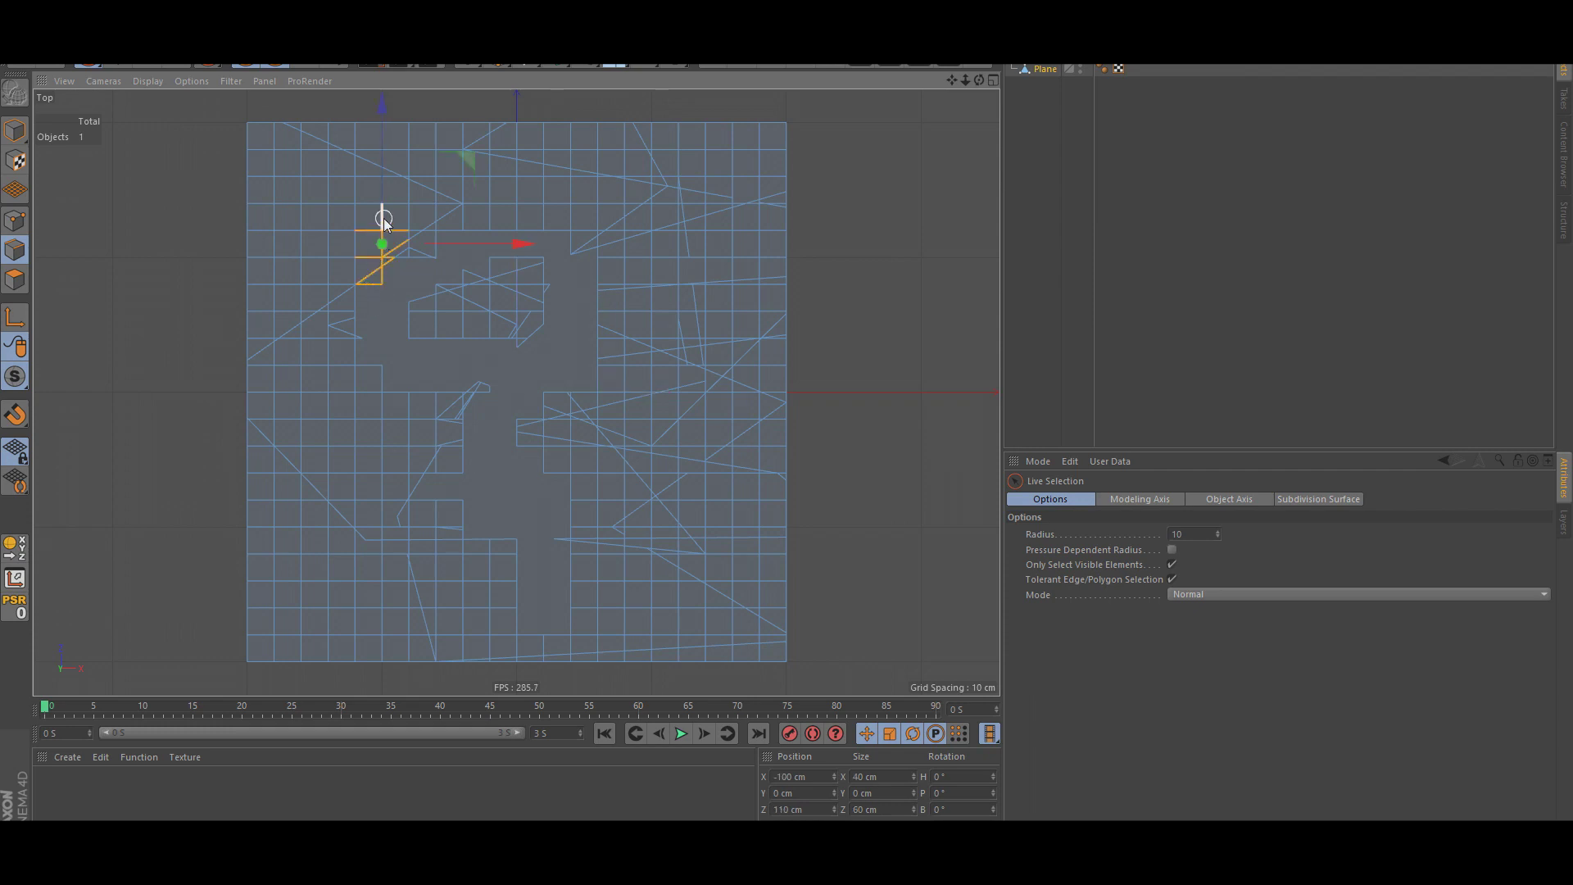
Select connected edges in the upper-left area of the plane with Live Selection.
click(379, 235)
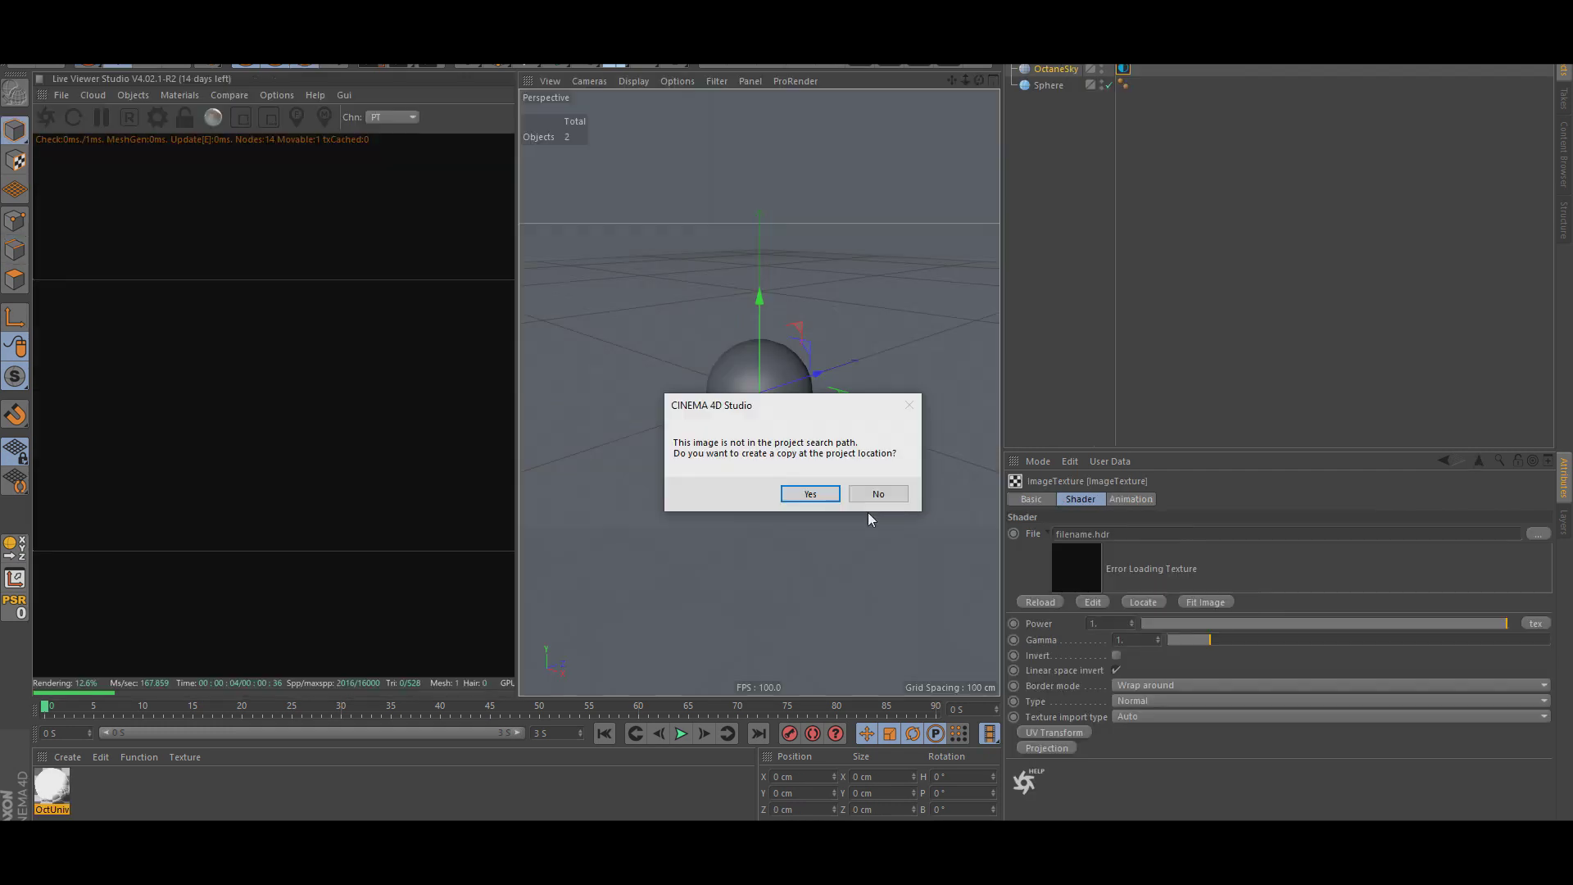
Load the Octane sky's HDRI without copying it to the project, and increase the sphere's segment count.
click(870, 494)
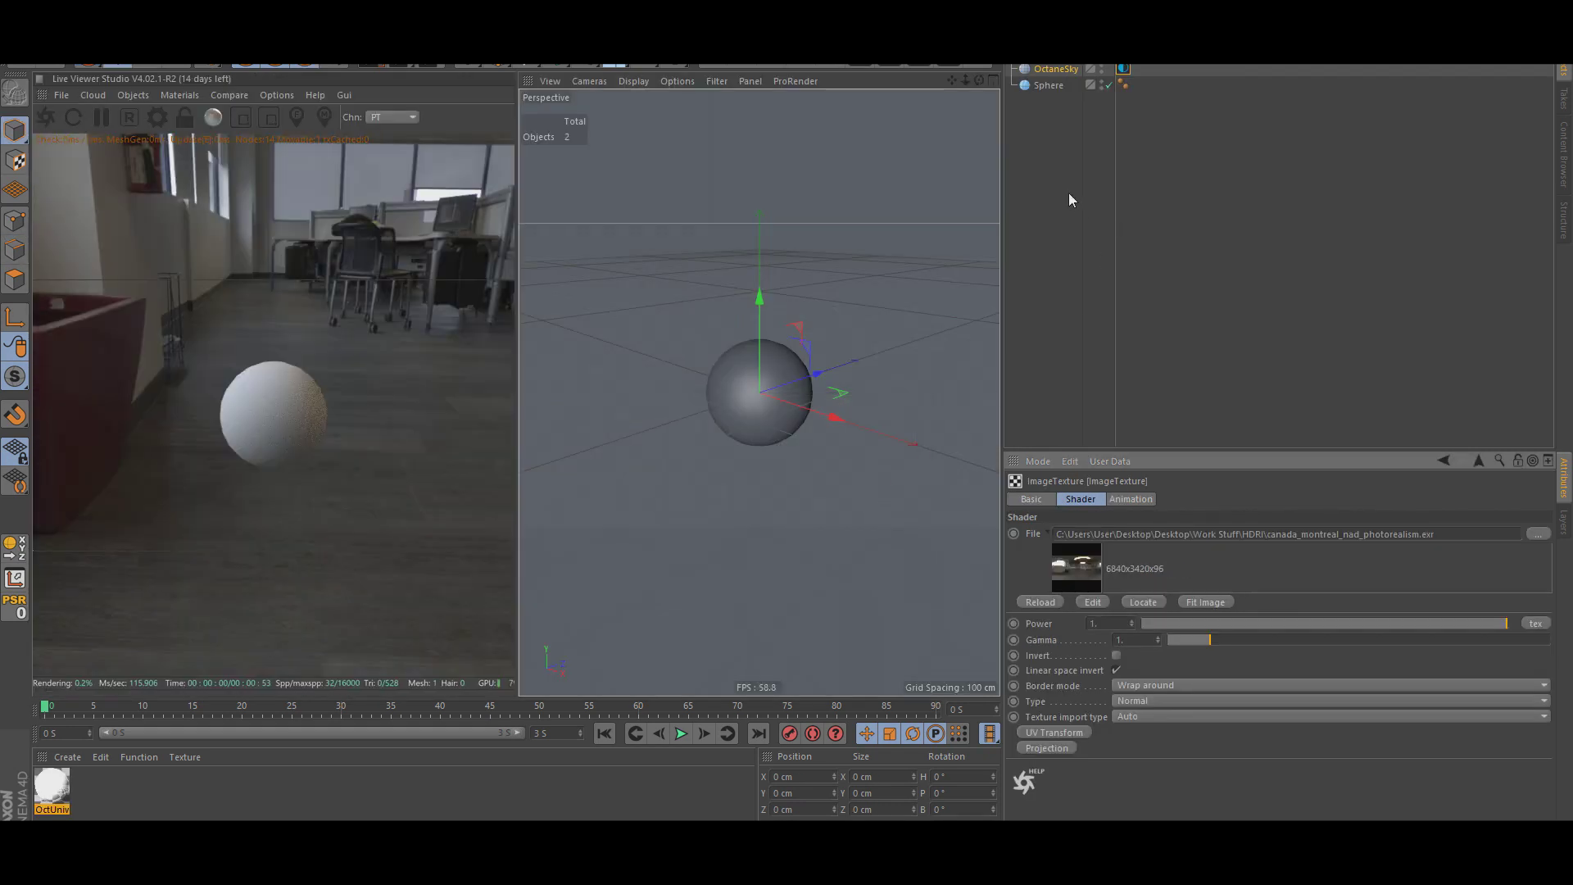
click(1048, 85)
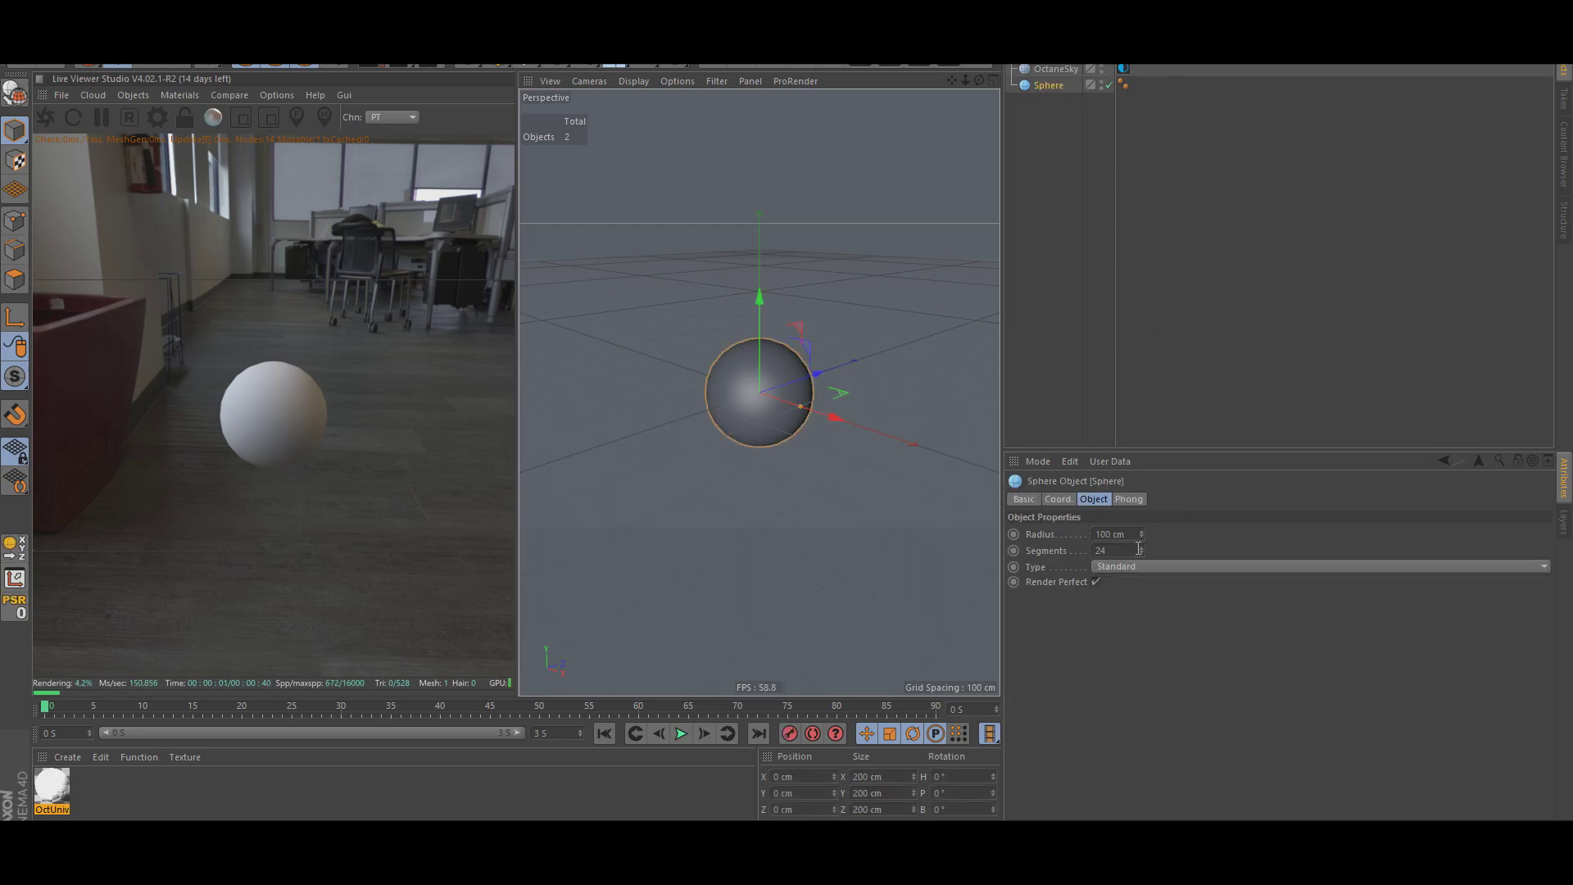
drag(1140, 549, 1090, 385)
drag(962, 81, 1081, 81)
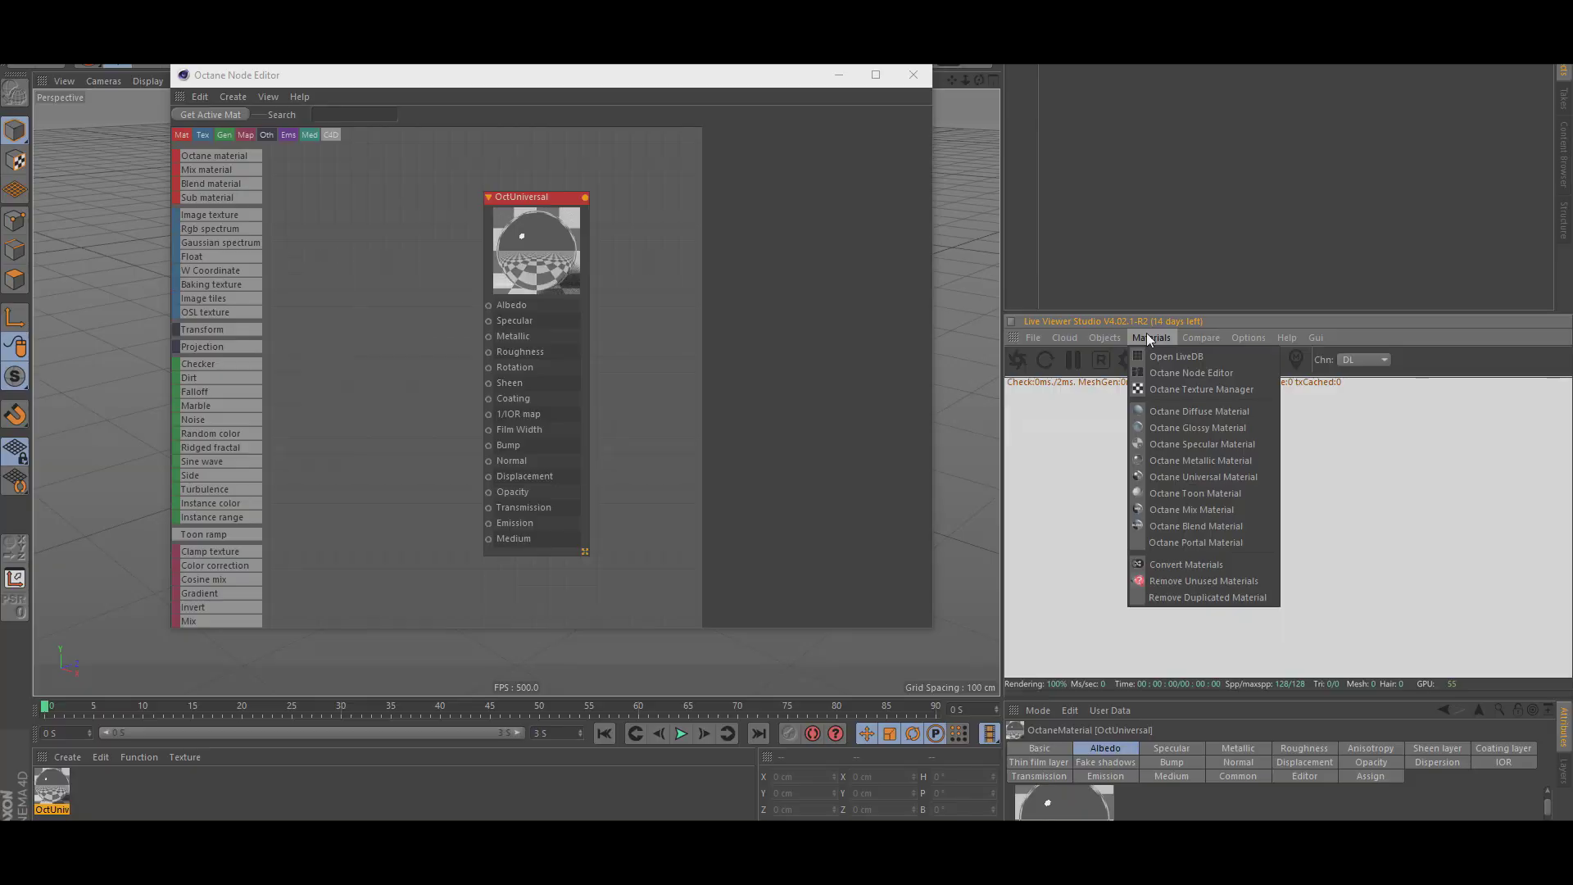
click(1149, 339)
click(1148, 339)
click(1147, 335)
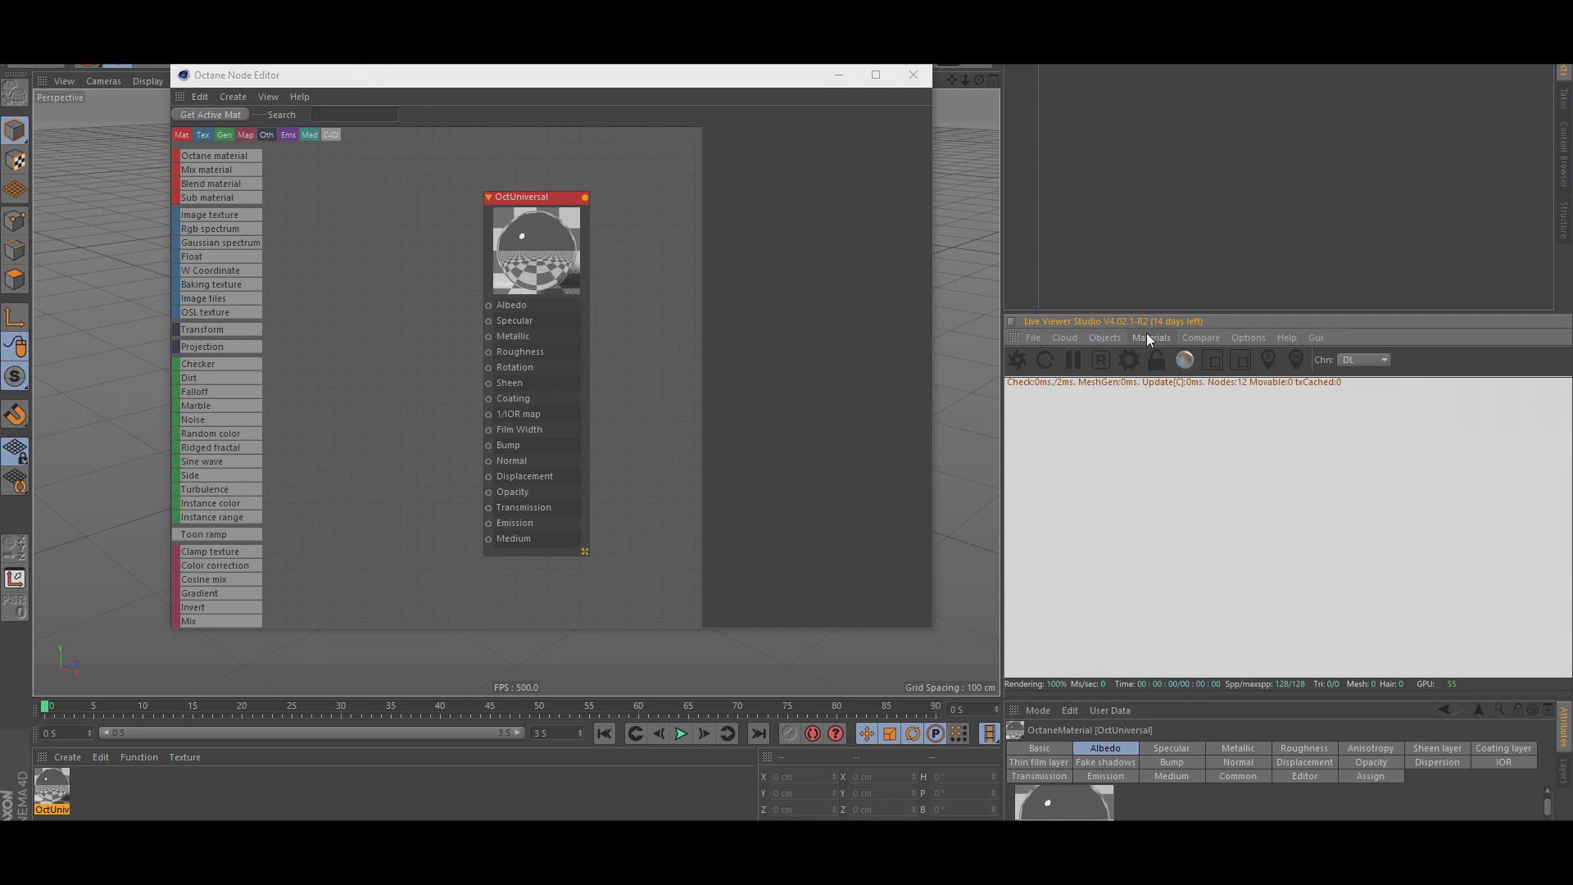
click(914, 75)
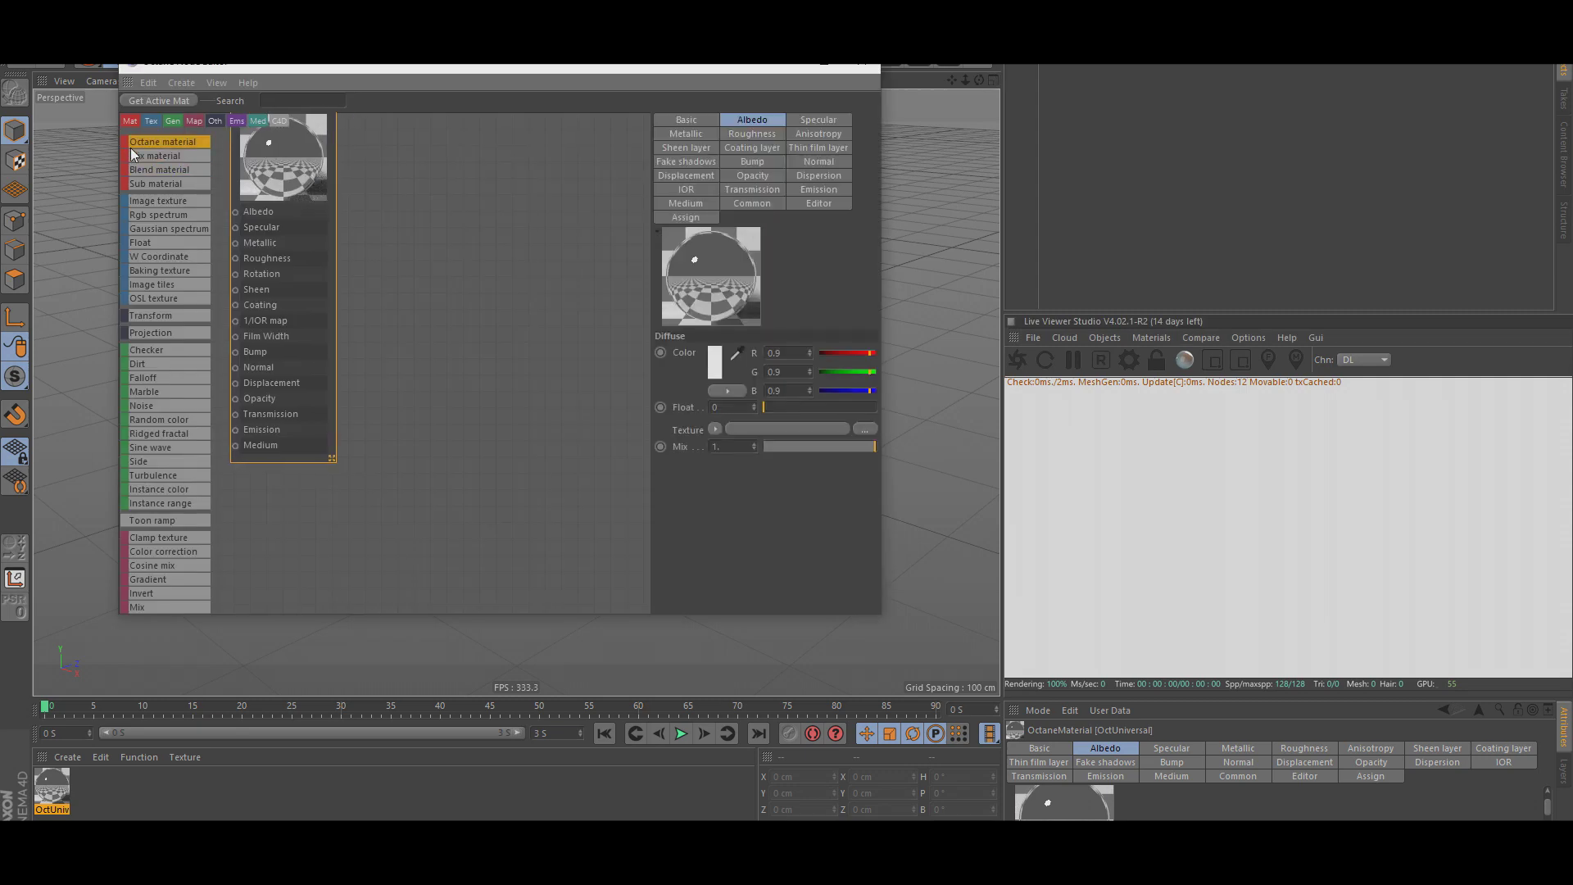
Add an Octane Mix material node and a Blend material node to the graph and delete both again.
drag(148, 155, 421, 259)
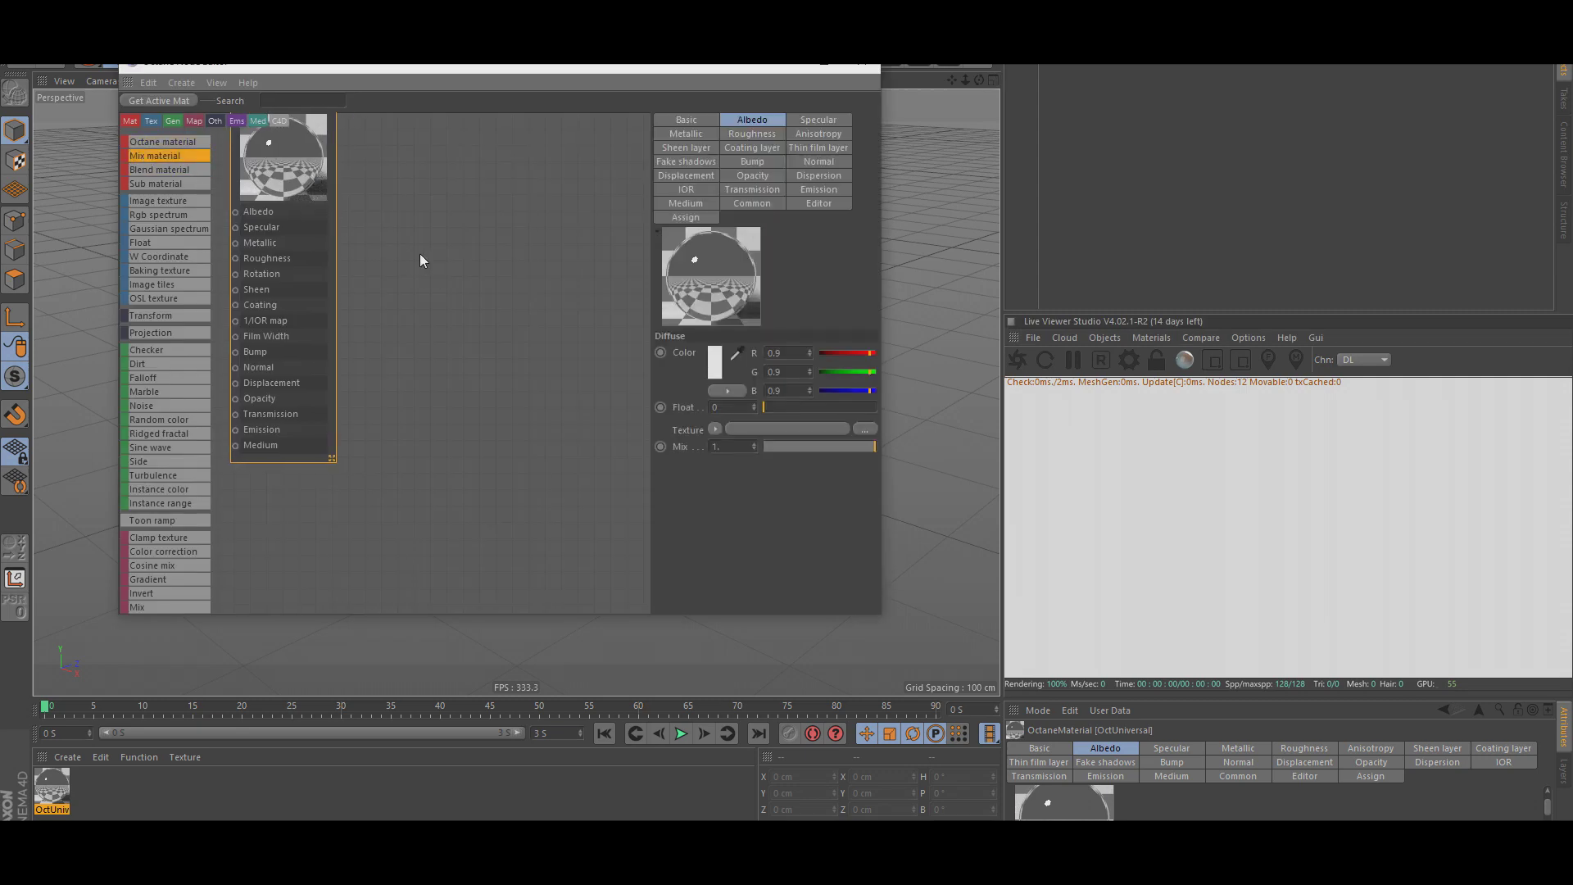
drag(440, 382, 440, 382)
drag(486, 433, 499, 398)
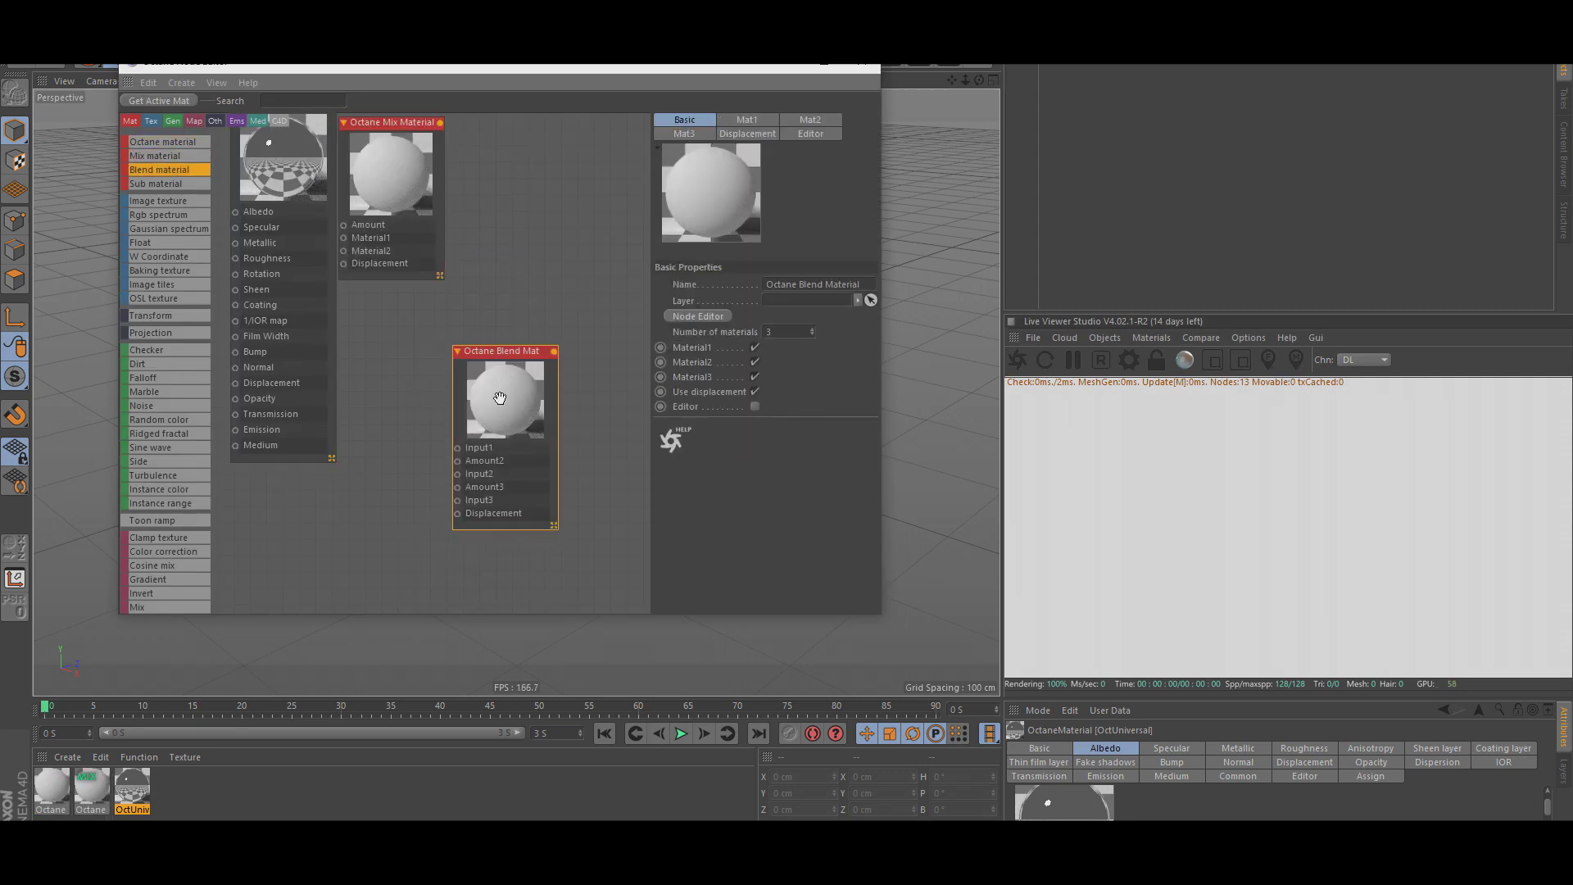
drag(610, 428, 510, 295)
key(Delete)
Examine the OctUniversal material's Albedo, Specular, Metallic, Roughness and Basic settings.
scroll(379, 305, down, 1)
middle_drag(378, 305, 414, 313)
scroll(414, 313, up, 1)
click(818, 119)
click(706, 134)
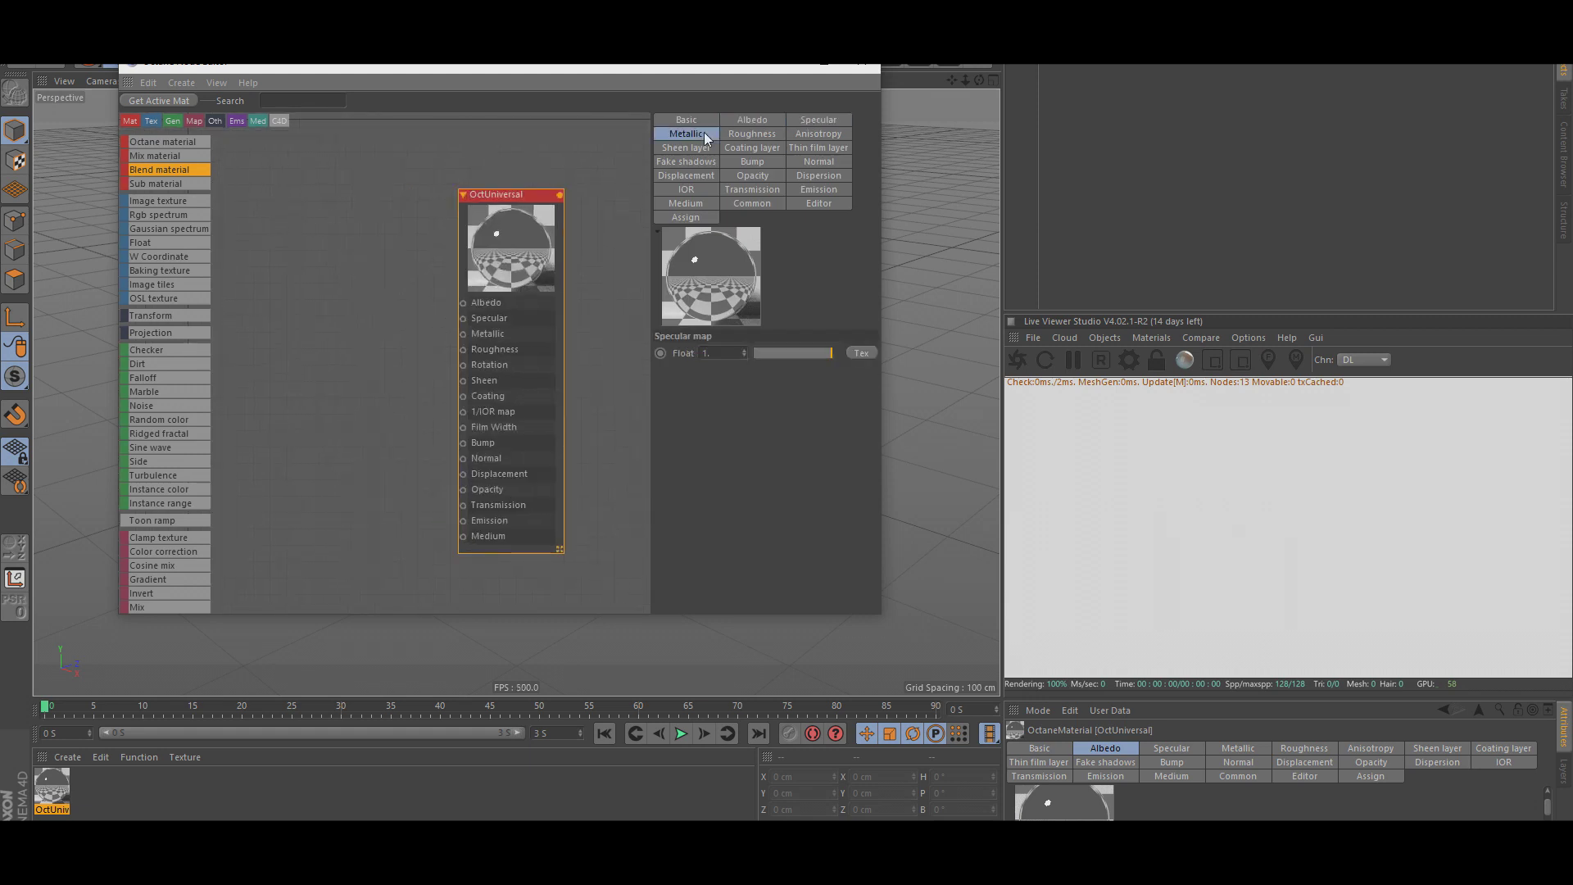
click(744, 133)
click(773, 120)
click(798, 120)
click(708, 133)
click(760, 133)
click(771, 119)
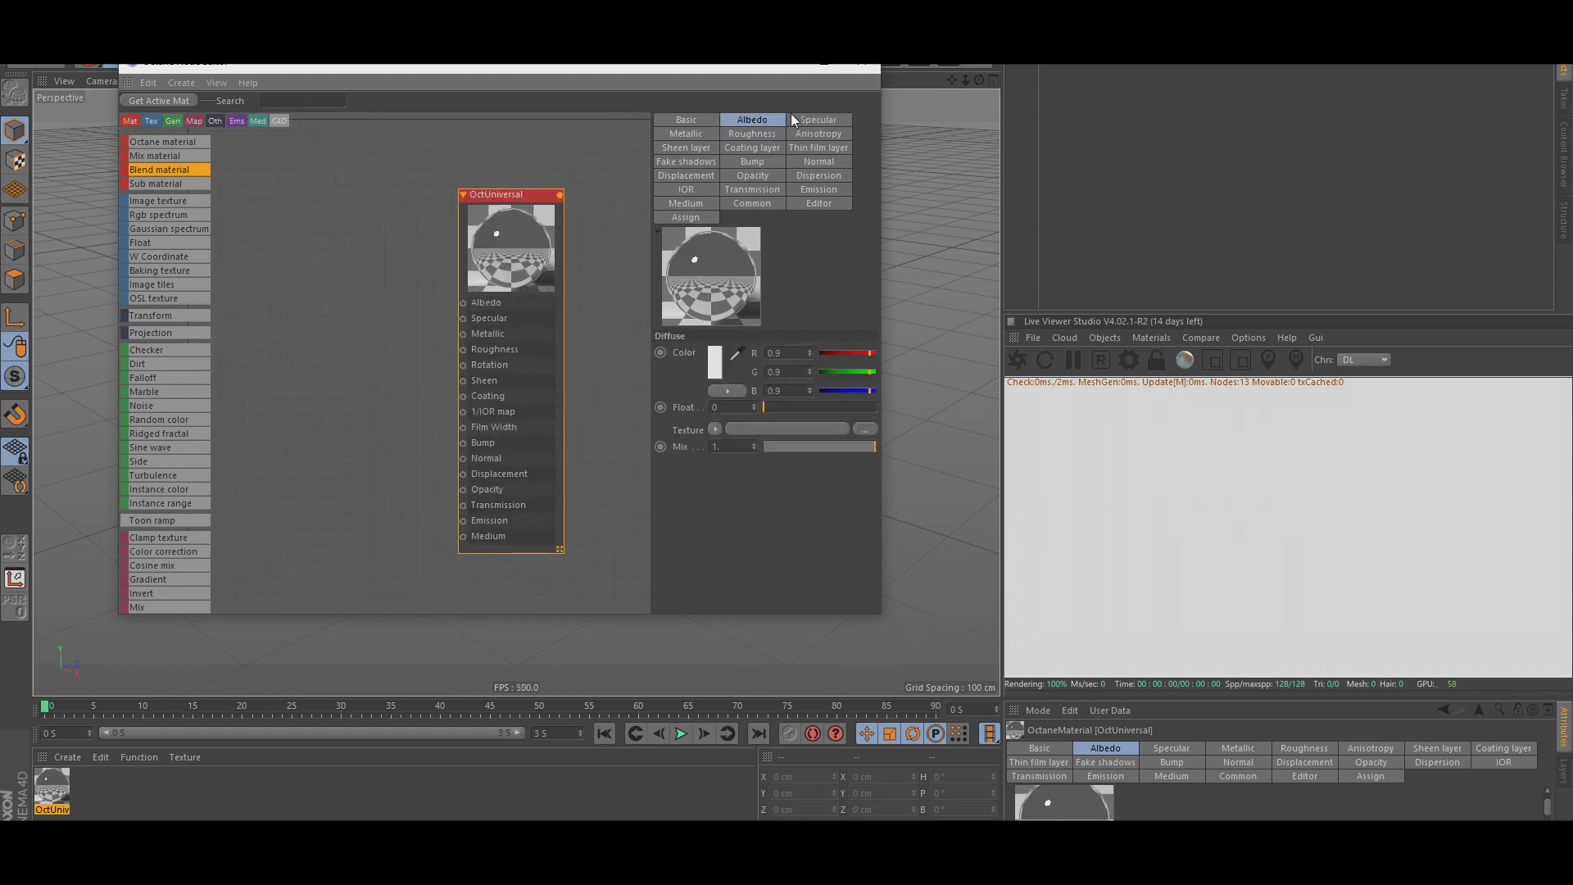
click(799, 120)
click(681, 122)
click(686, 133)
click(752, 133)
click(752, 119)
click(818, 119)
click(686, 134)
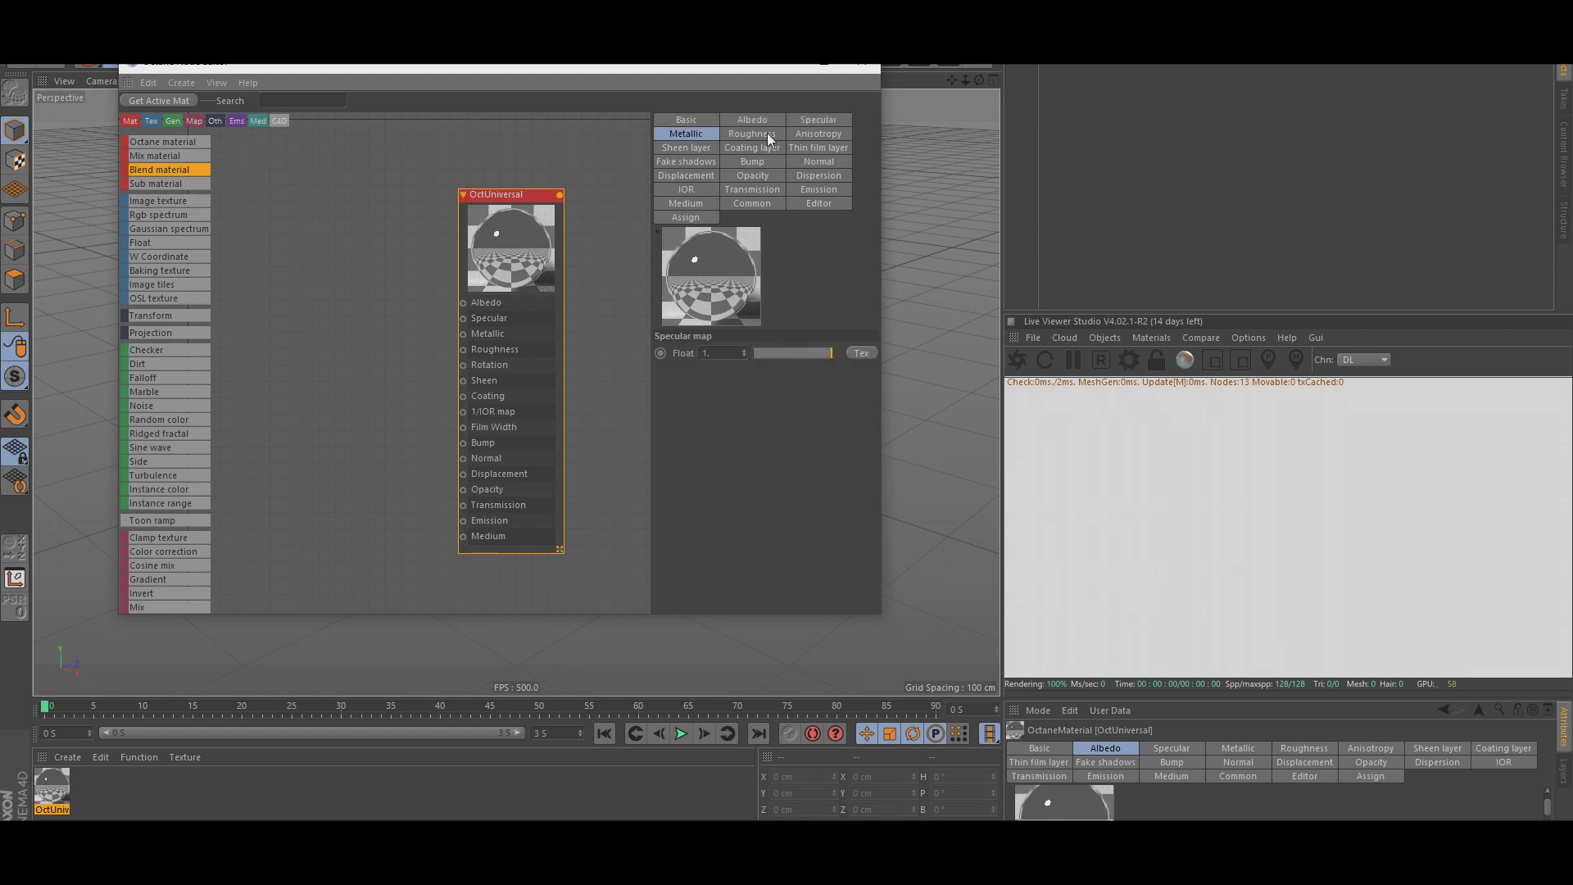
click(753, 134)
click(752, 120)
click(818, 120)
click(691, 121)
click(691, 133)
click(763, 135)
click(690, 122)
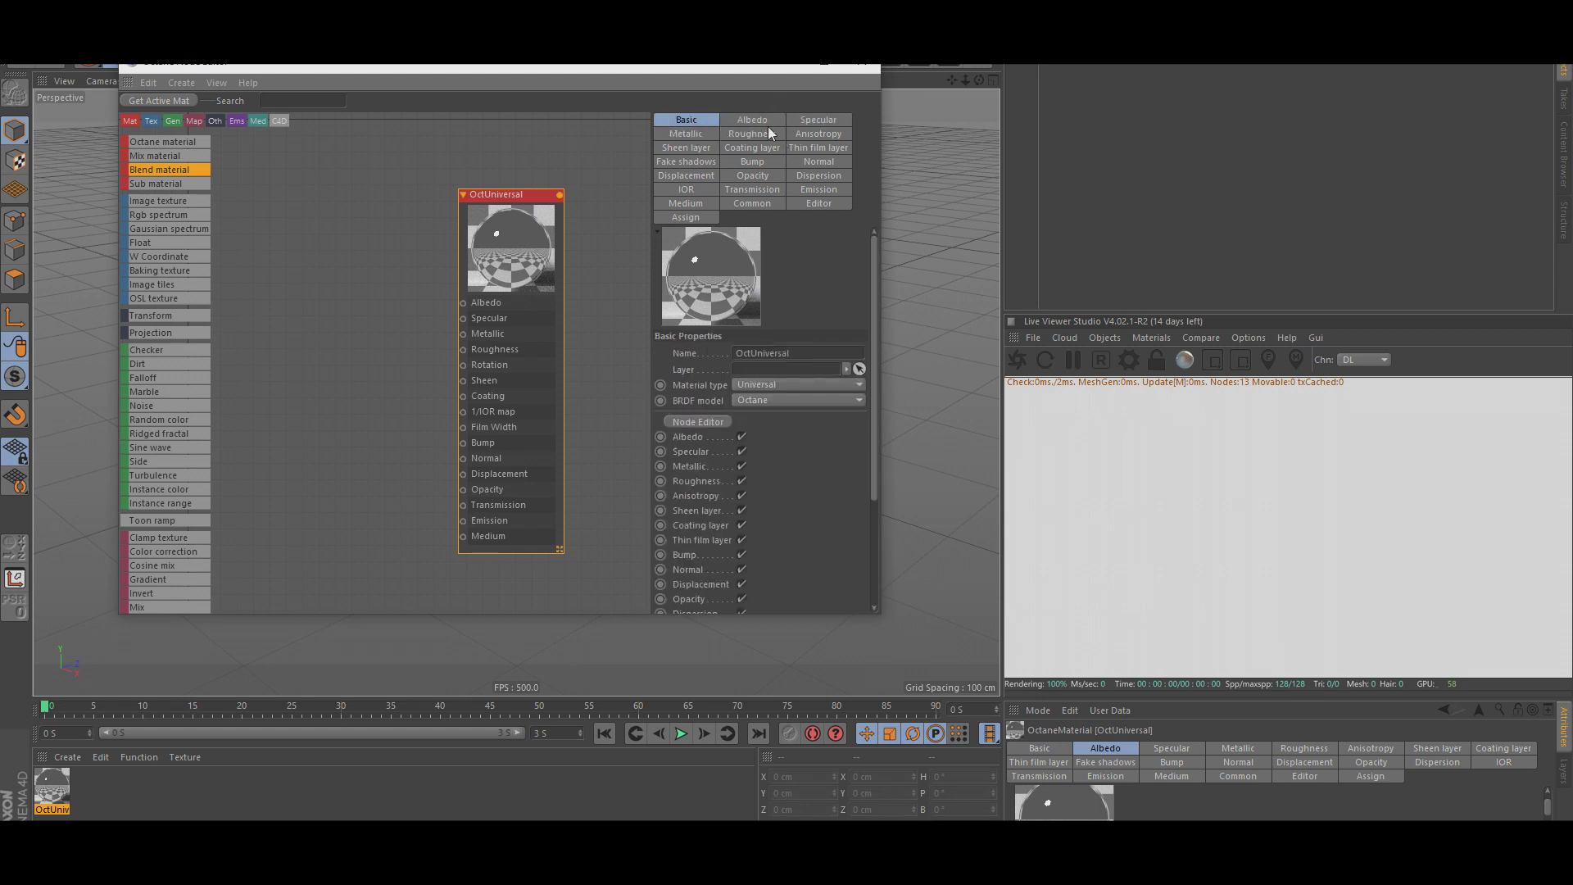
Examine the OctUniversal node's input ports and its Medium, IOR and Coating layer settings.
scroll(484, 540, up, 5)
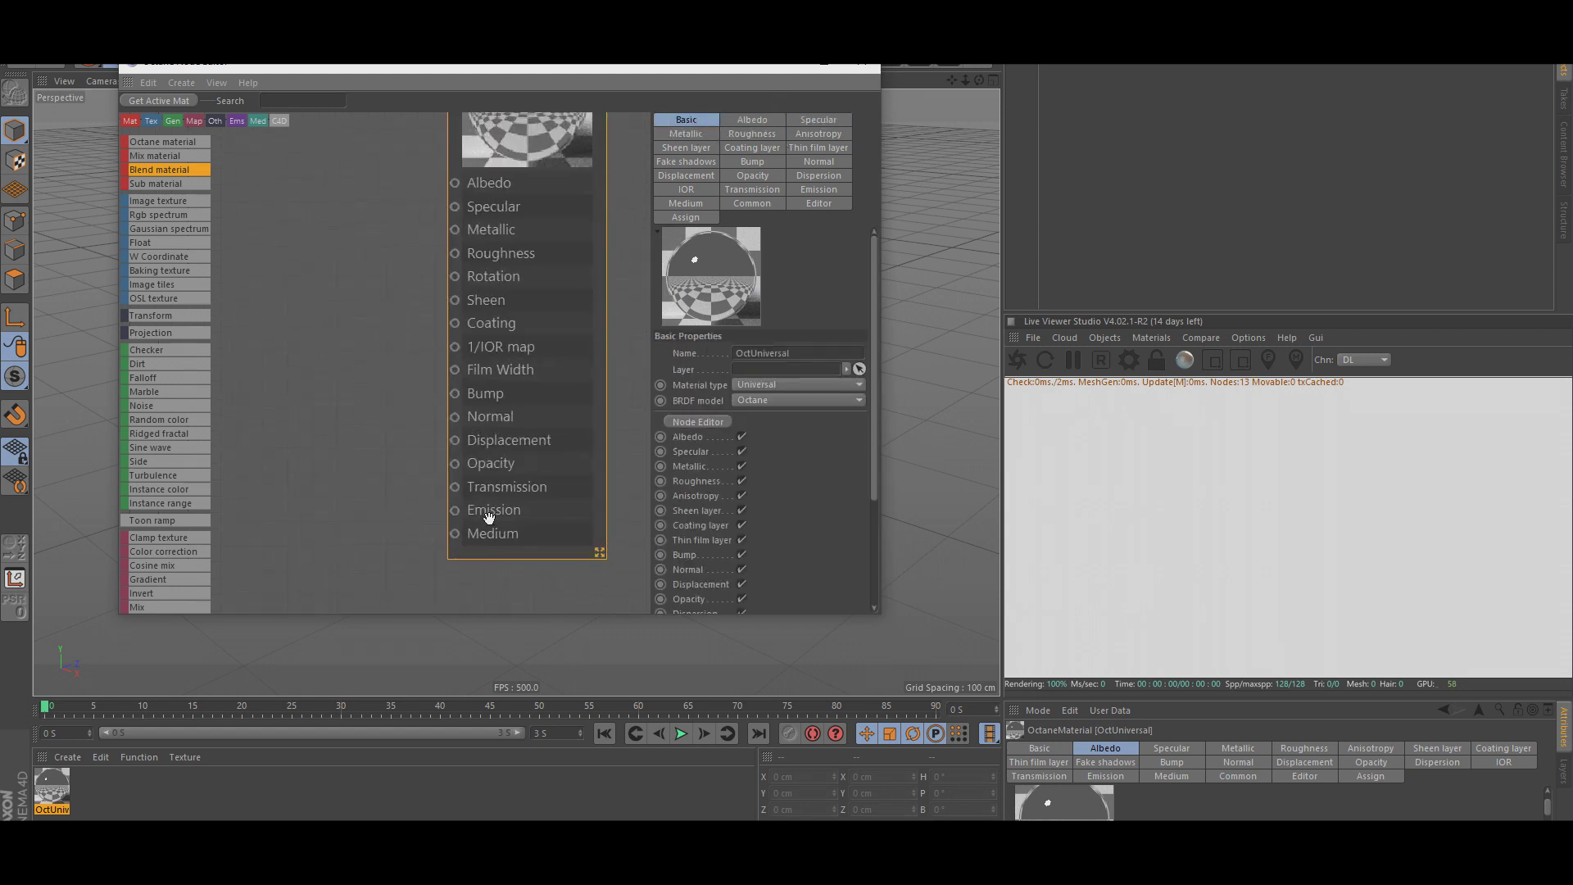
scroll(487, 522, up, 2)
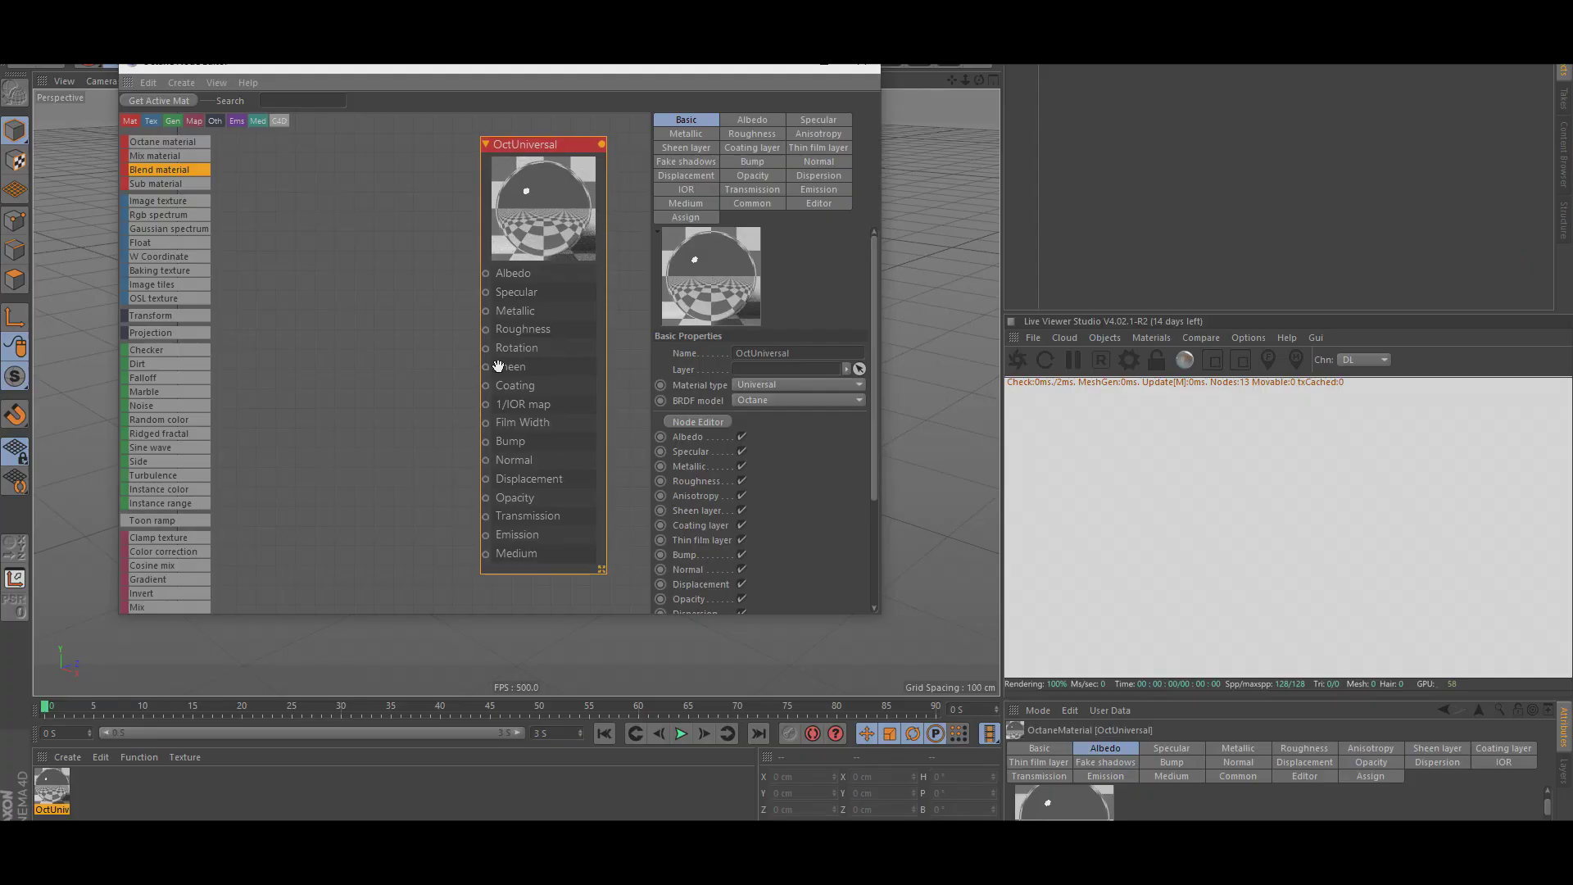
drag(497, 365, 541, 354)
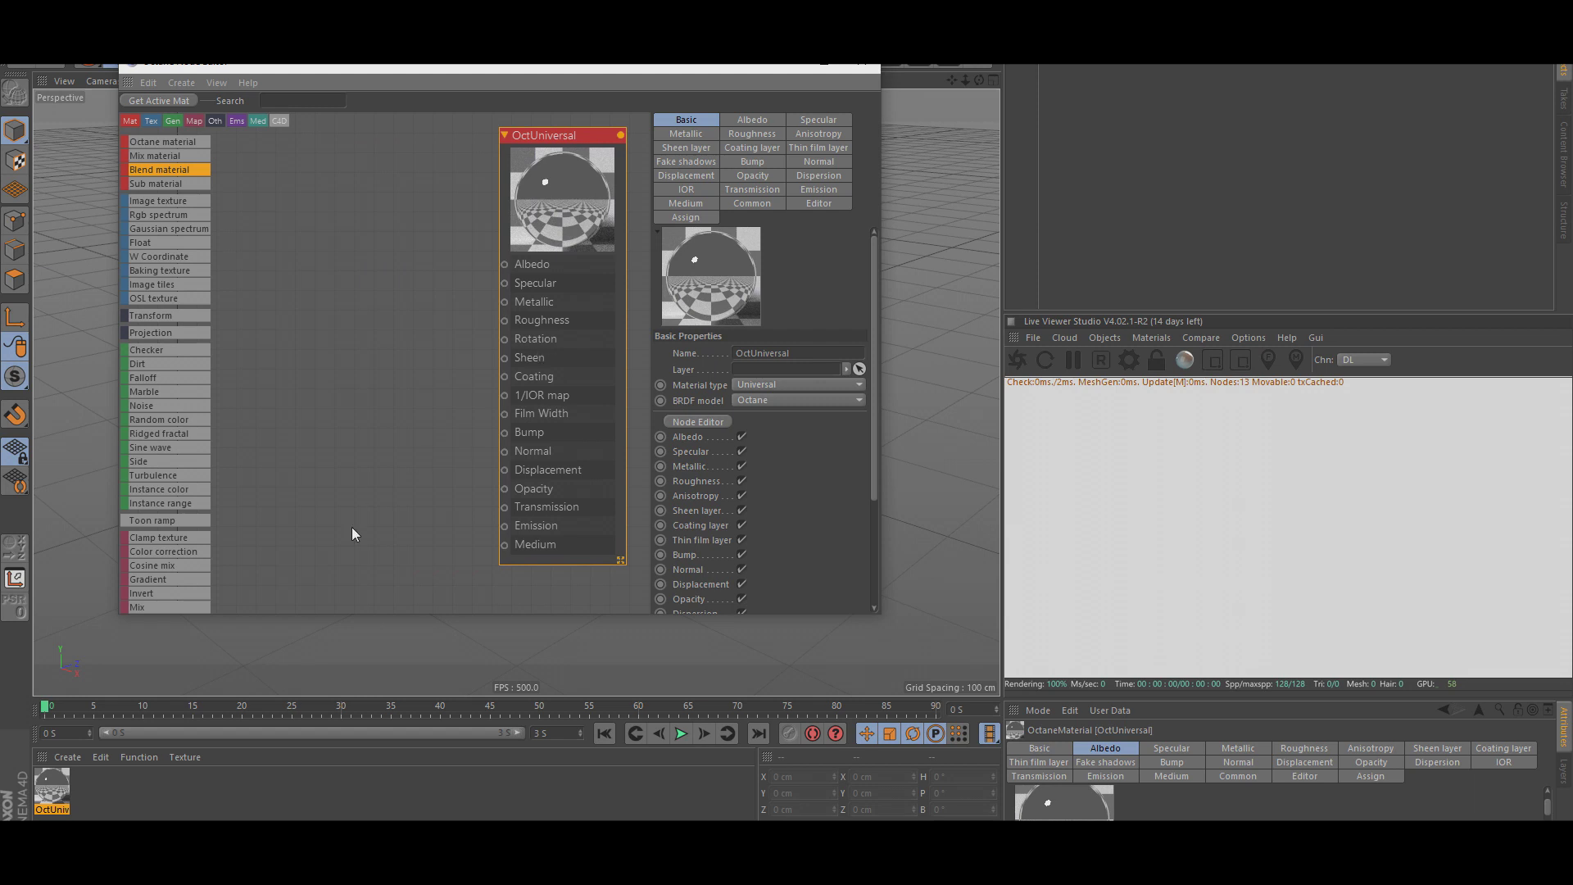
scroll(337, 570, down, 2)
scroll(337, 570, up, 2)
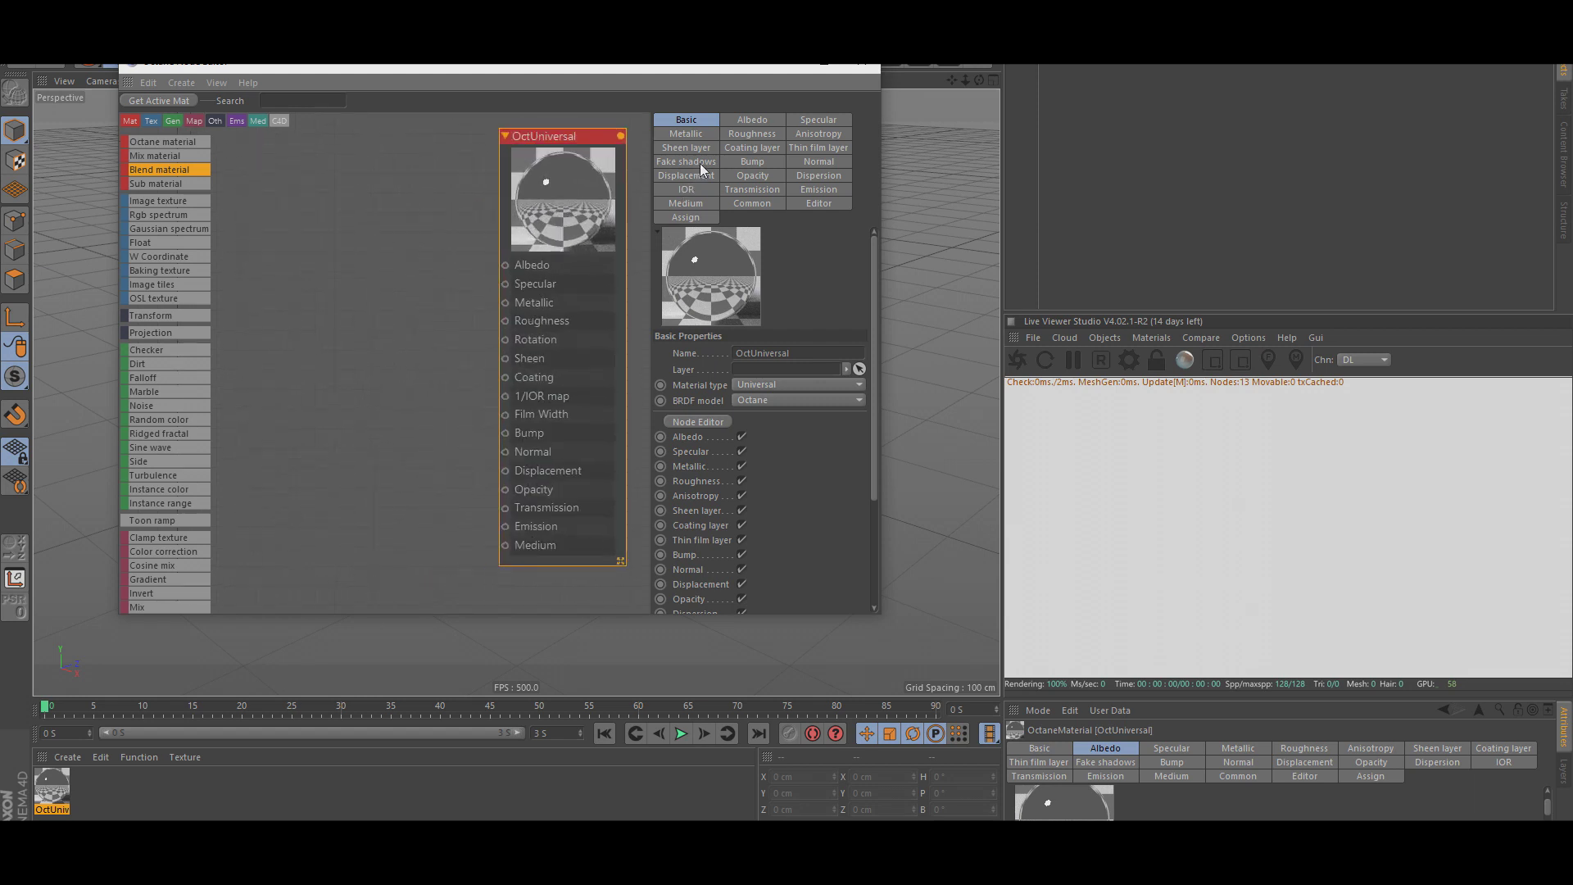
click(716, 204)
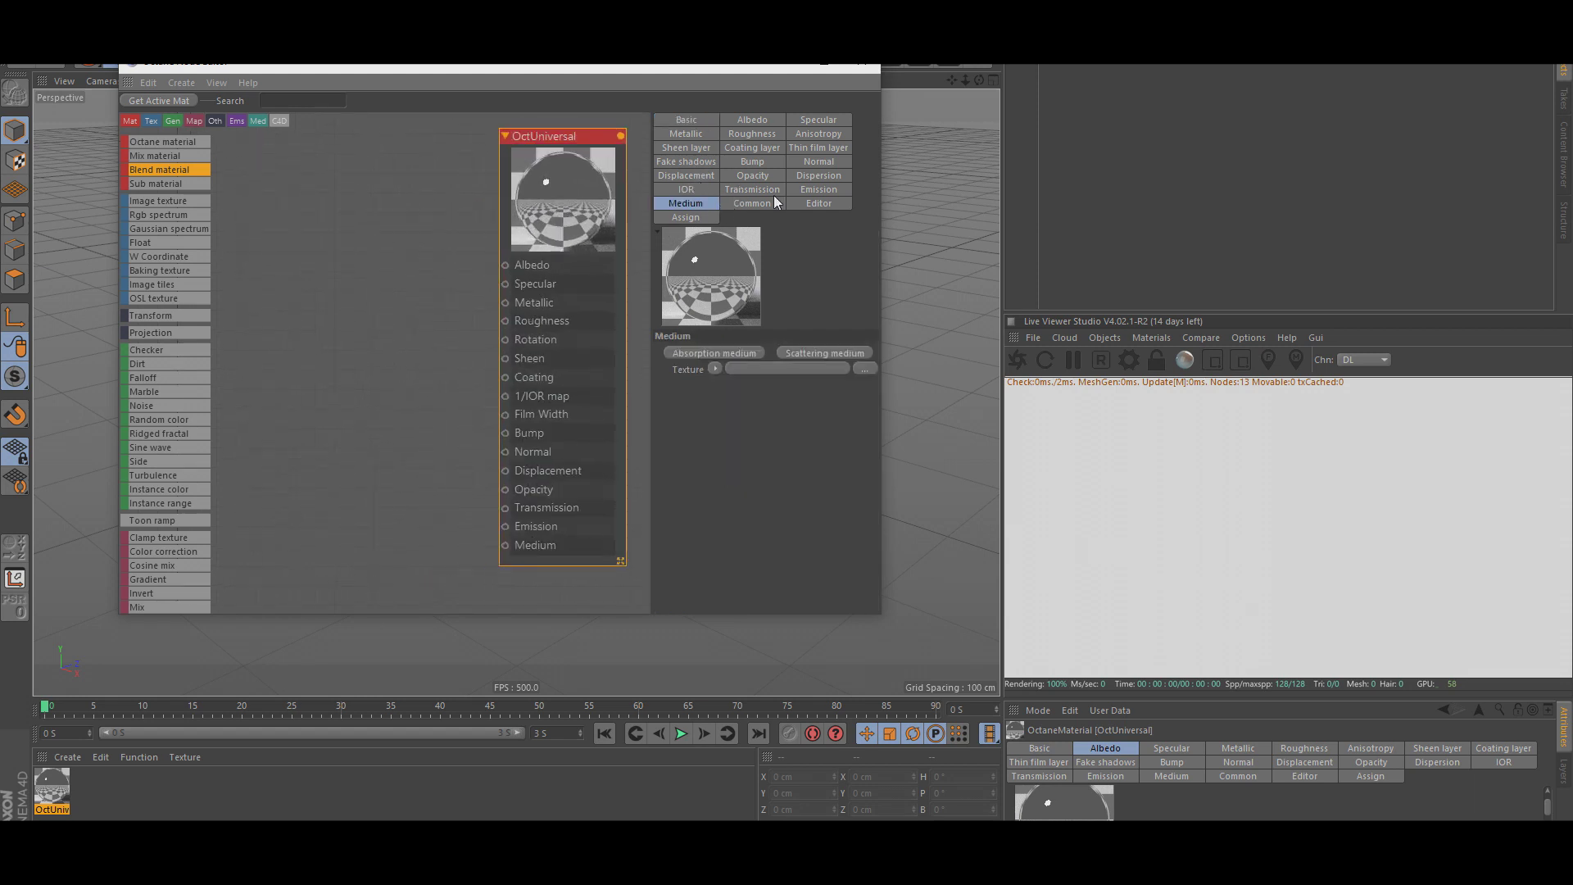
click(690, 190)
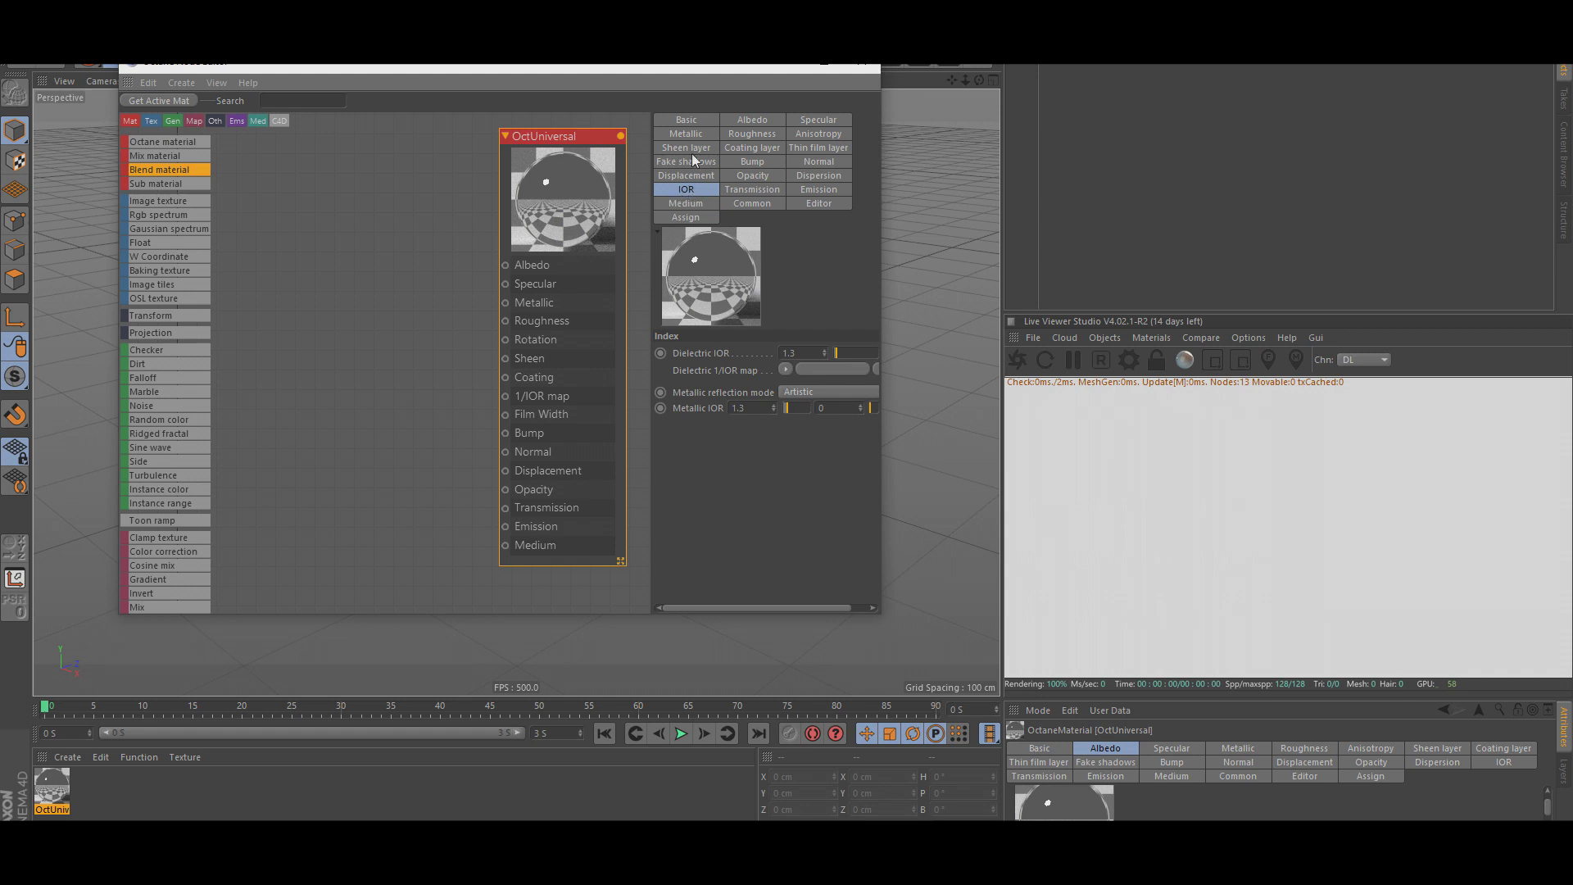
click(765, 149)
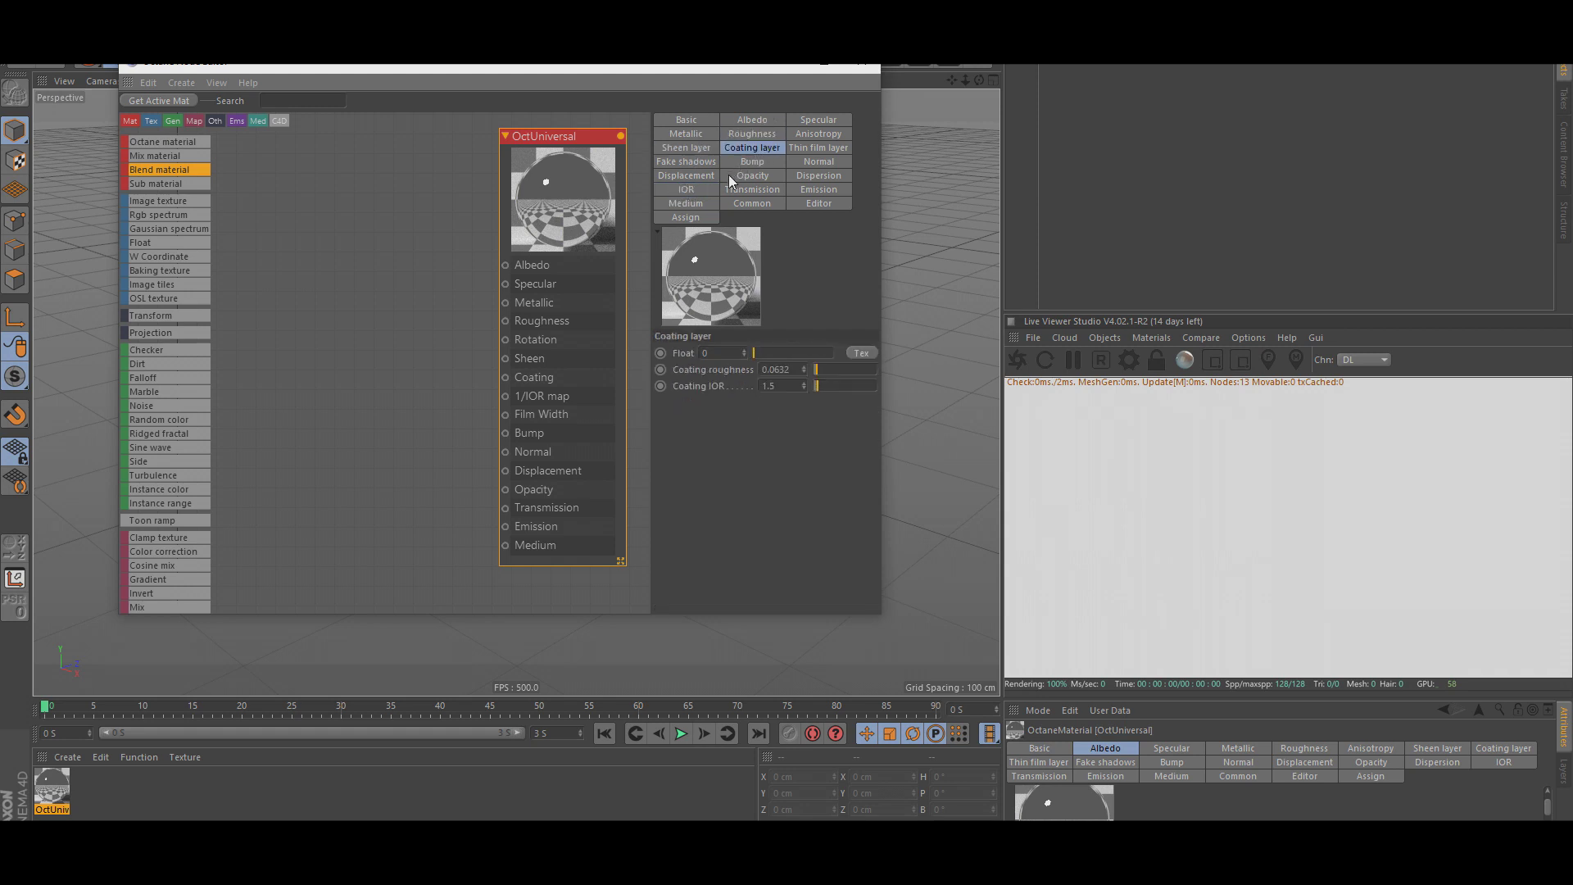
Set both the metallic float and the roughness float of the OctUniversal material to 1.
click(688, 135)
drag(805, 357, 851, 354)
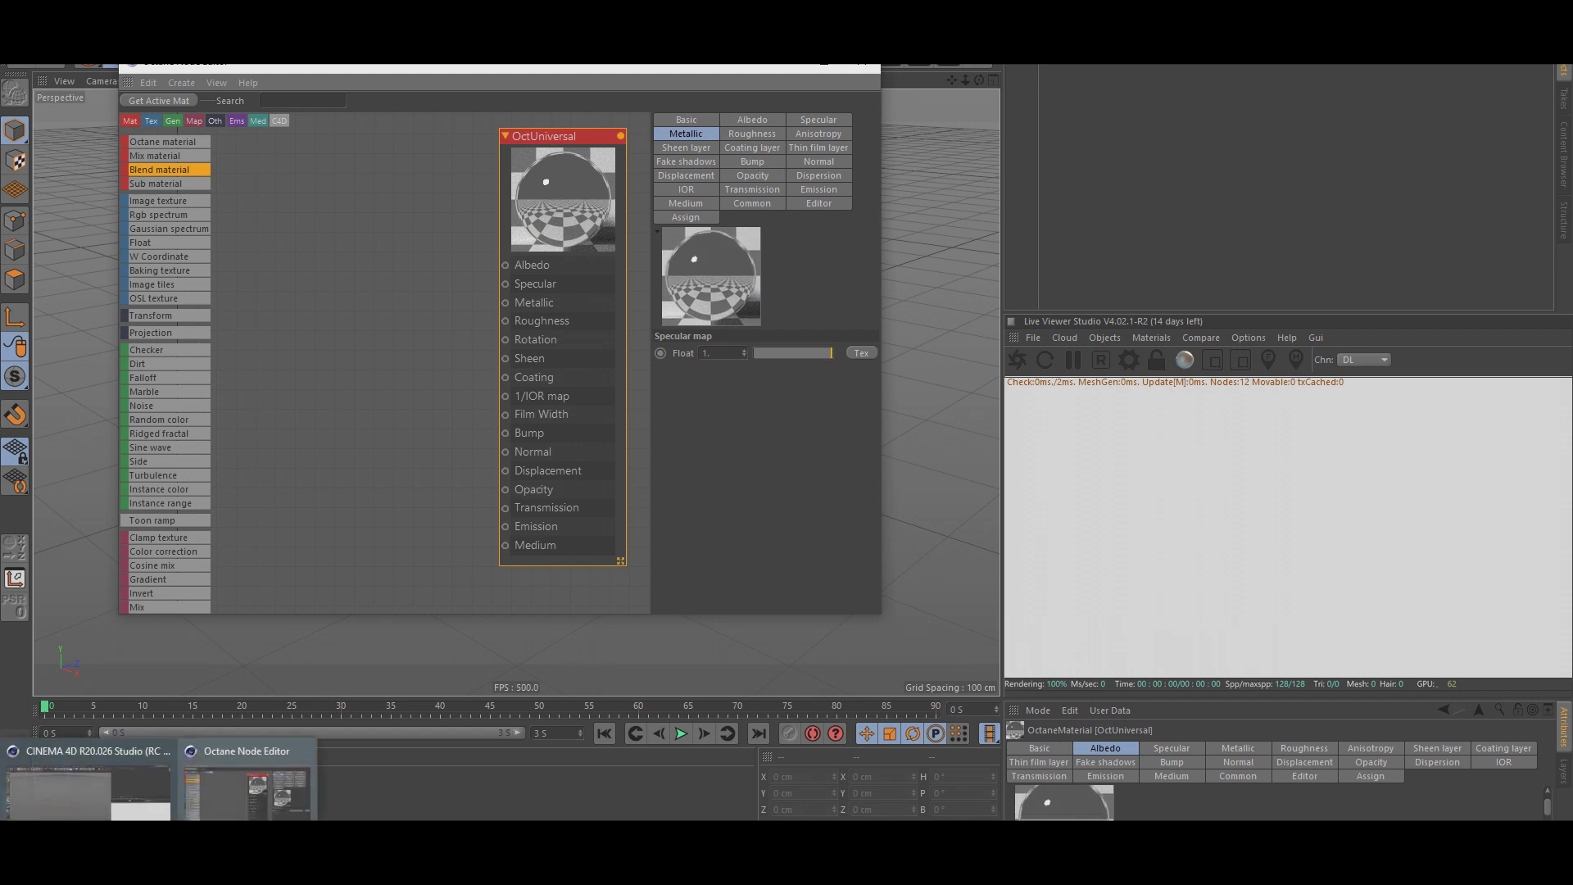
mouse_move(587, 244)
mouse_down()
mouse_move(590, 230)
mouse_move(602, 253)
mouse_move(571, 278)
mouse_move(578, 244)
mouse_up()
click(758, 135)
drag(786, 406, 861, 405)
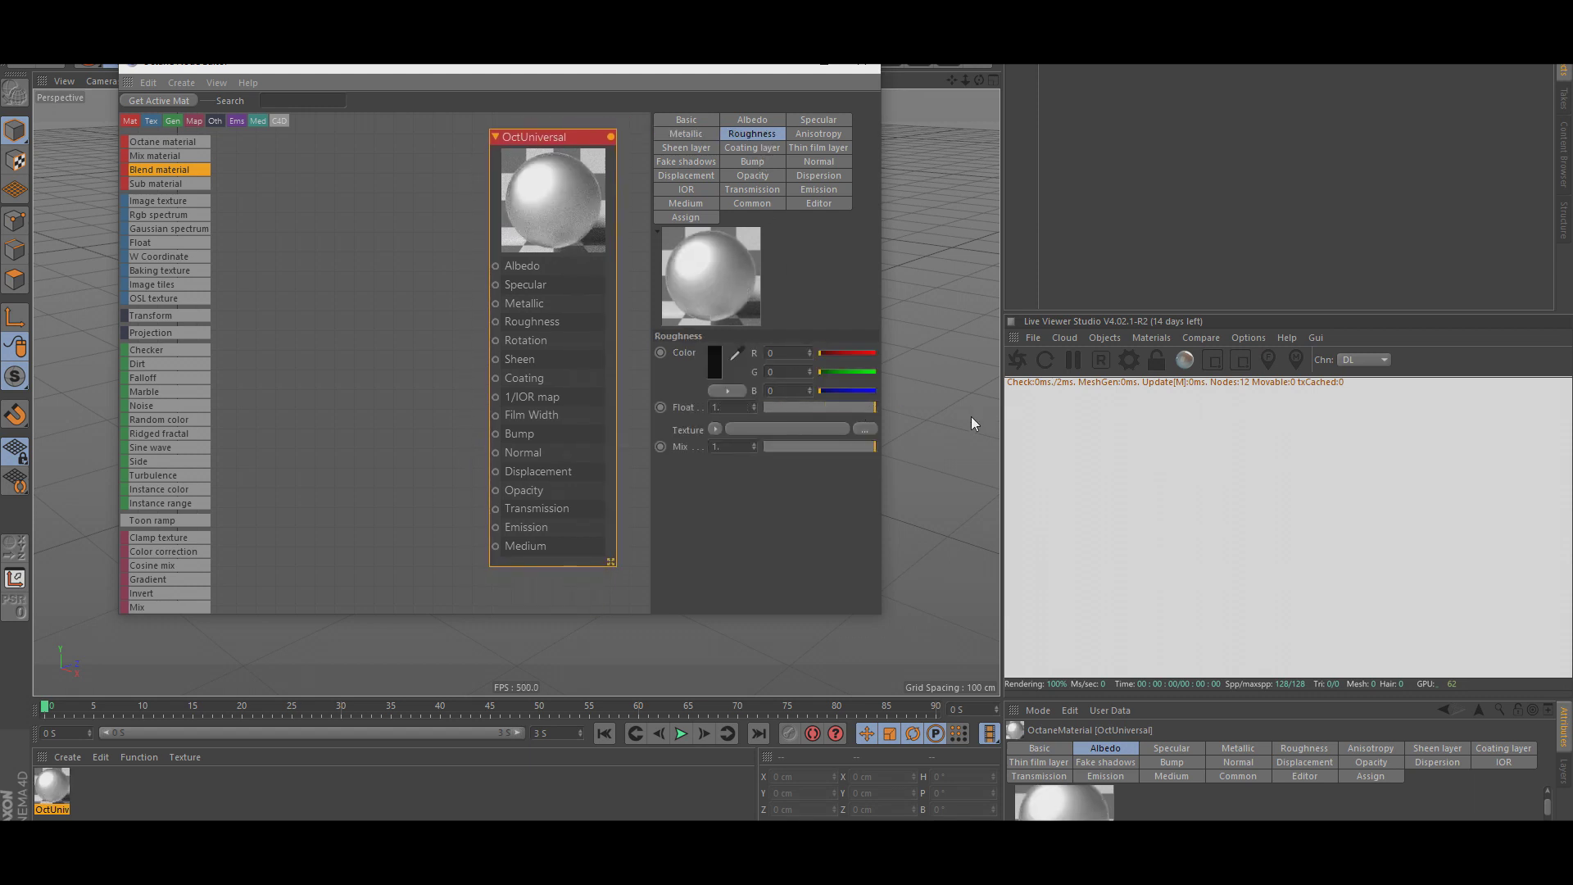
Set the OctUniversal material's coating roughness to 1 and its coating float to 0.
click(748, 146)
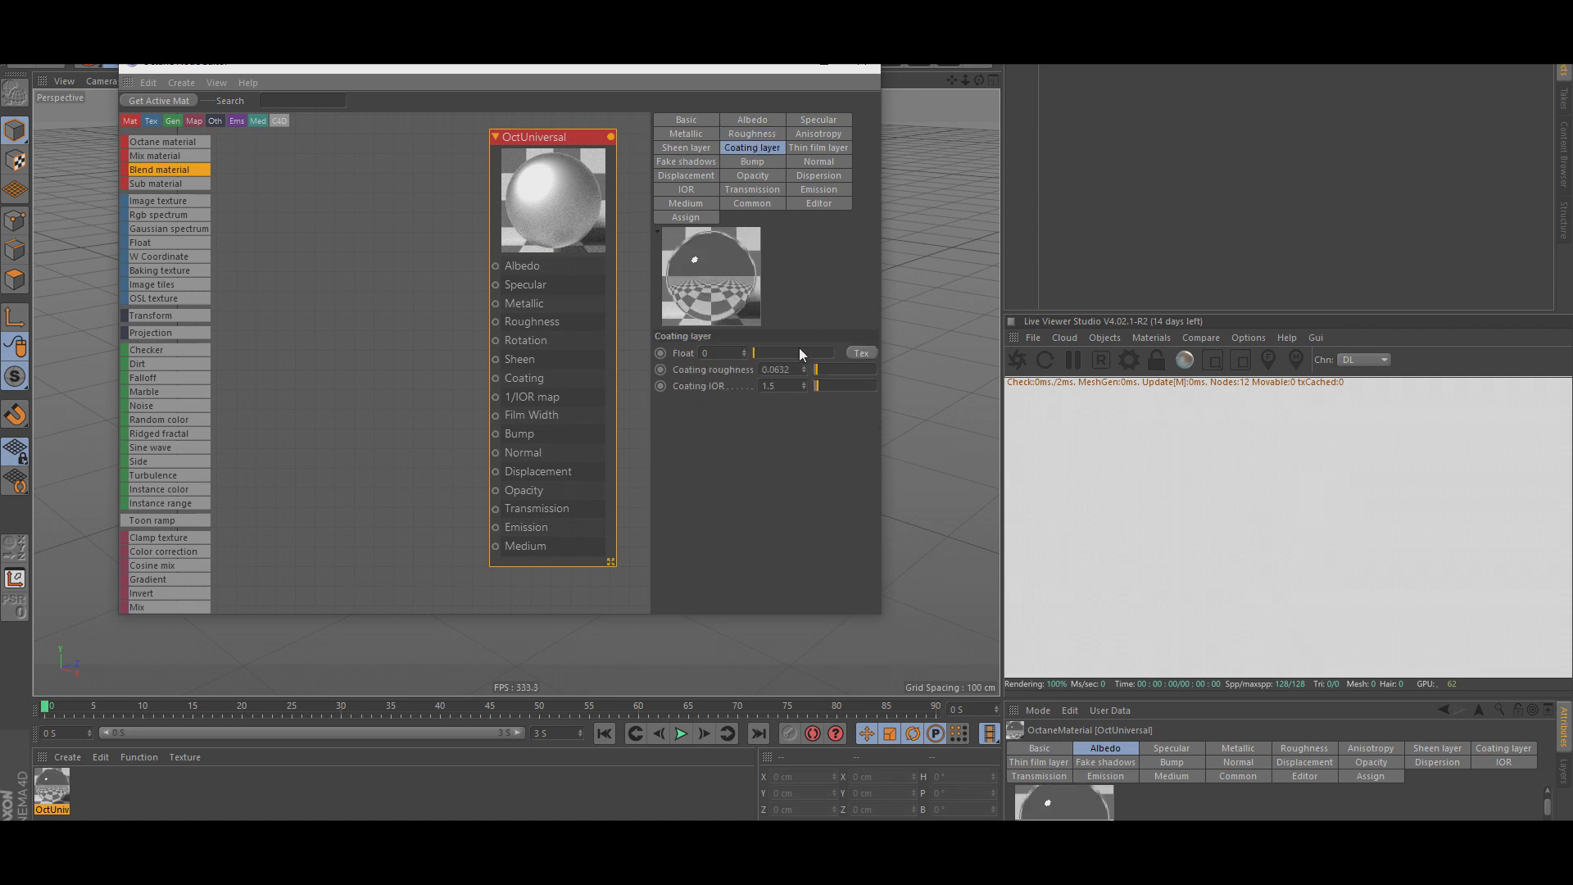
drag(799, 352, 884, 372)
key(ctrl+z)
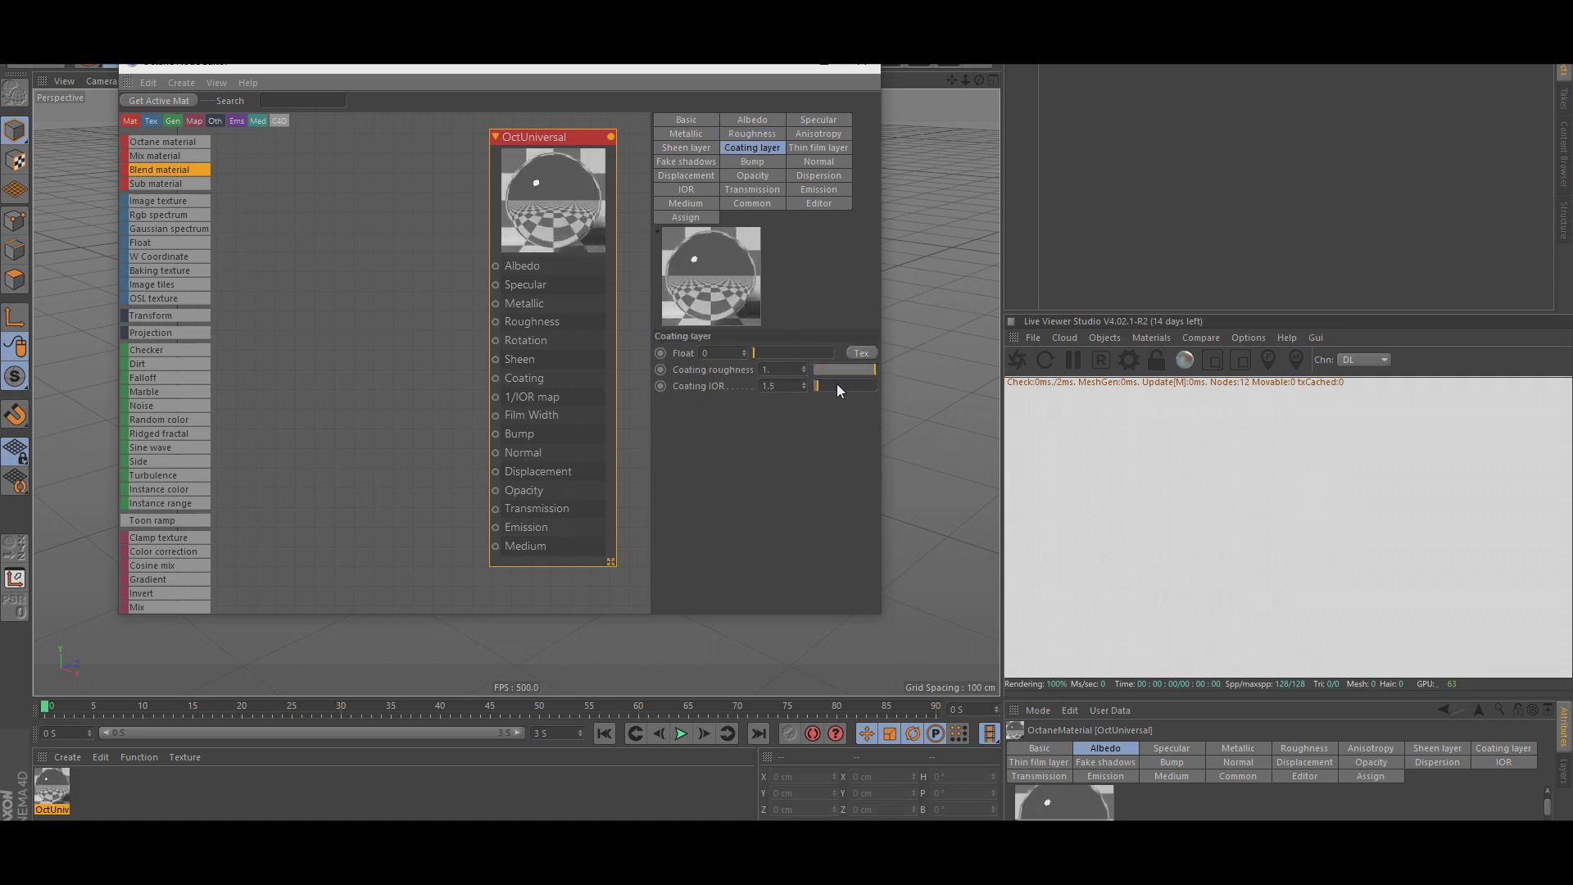
drag(774, 353, 700, 367)
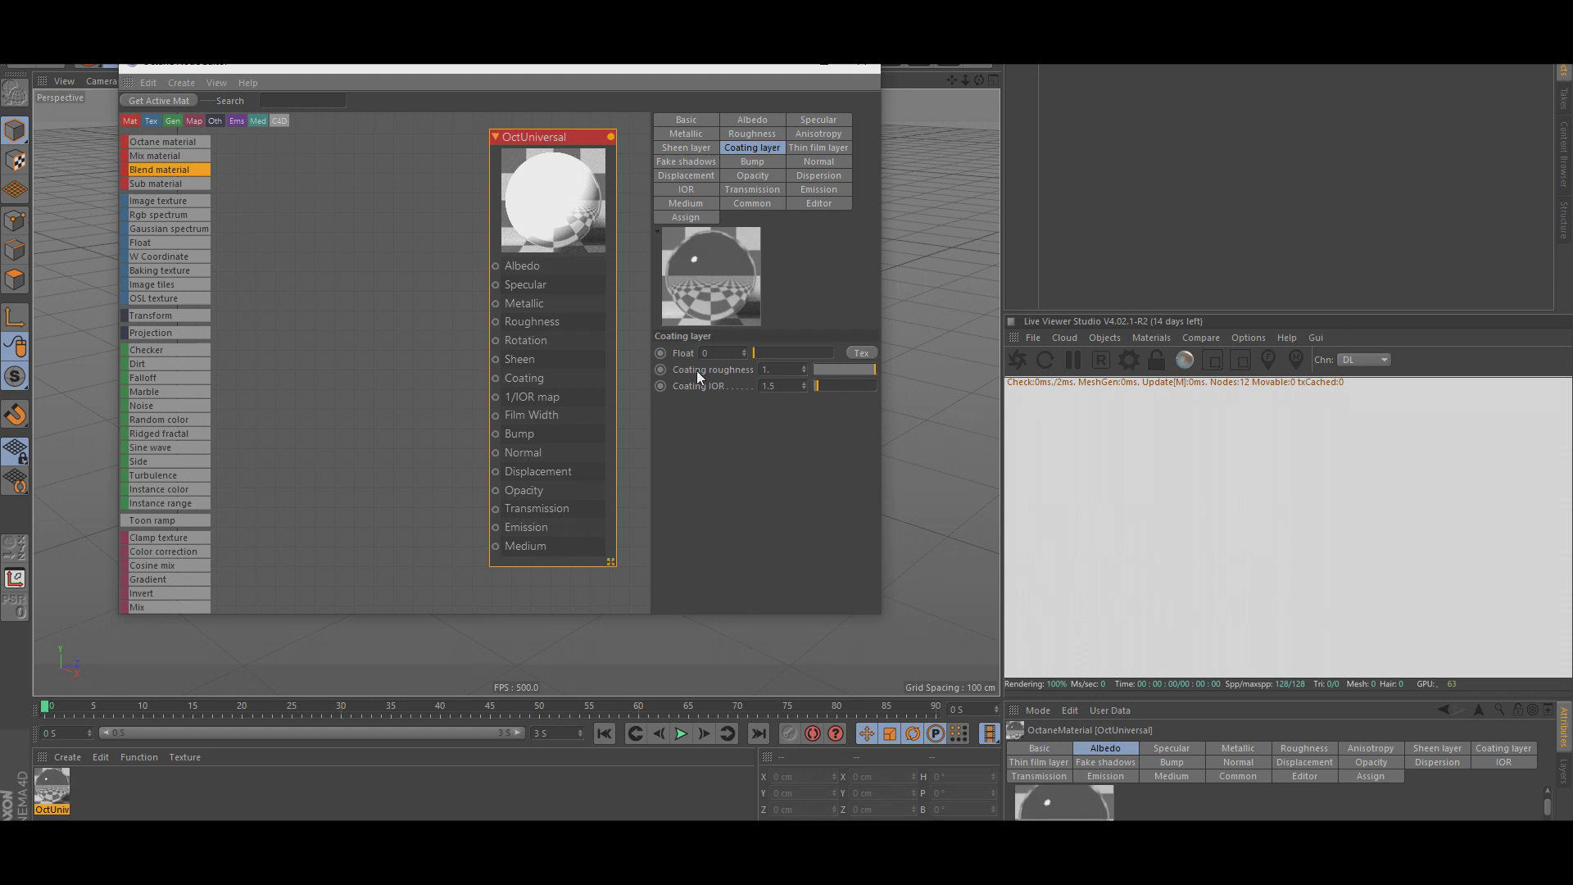
Try driving the OctUniversal material's Coating input with a Float texture set to about 0.19, and delete the node.
drag(164, 242, 360, 360)
drag(456, 360, 495, 378)
drag(396, 362, 361, 359)
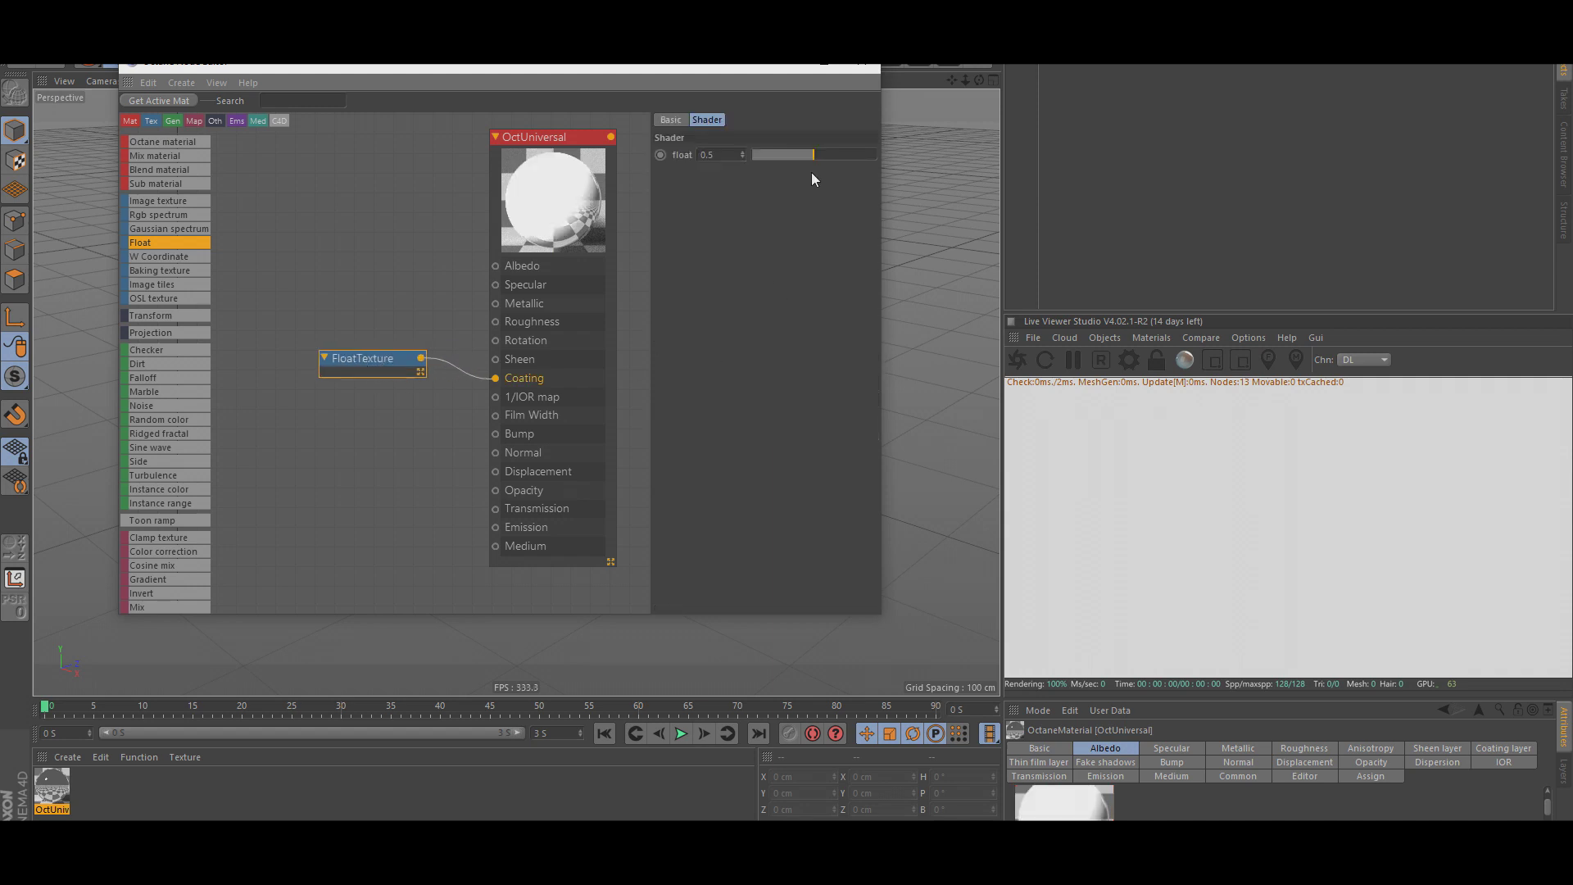
drag(811, 155, 775, 154)
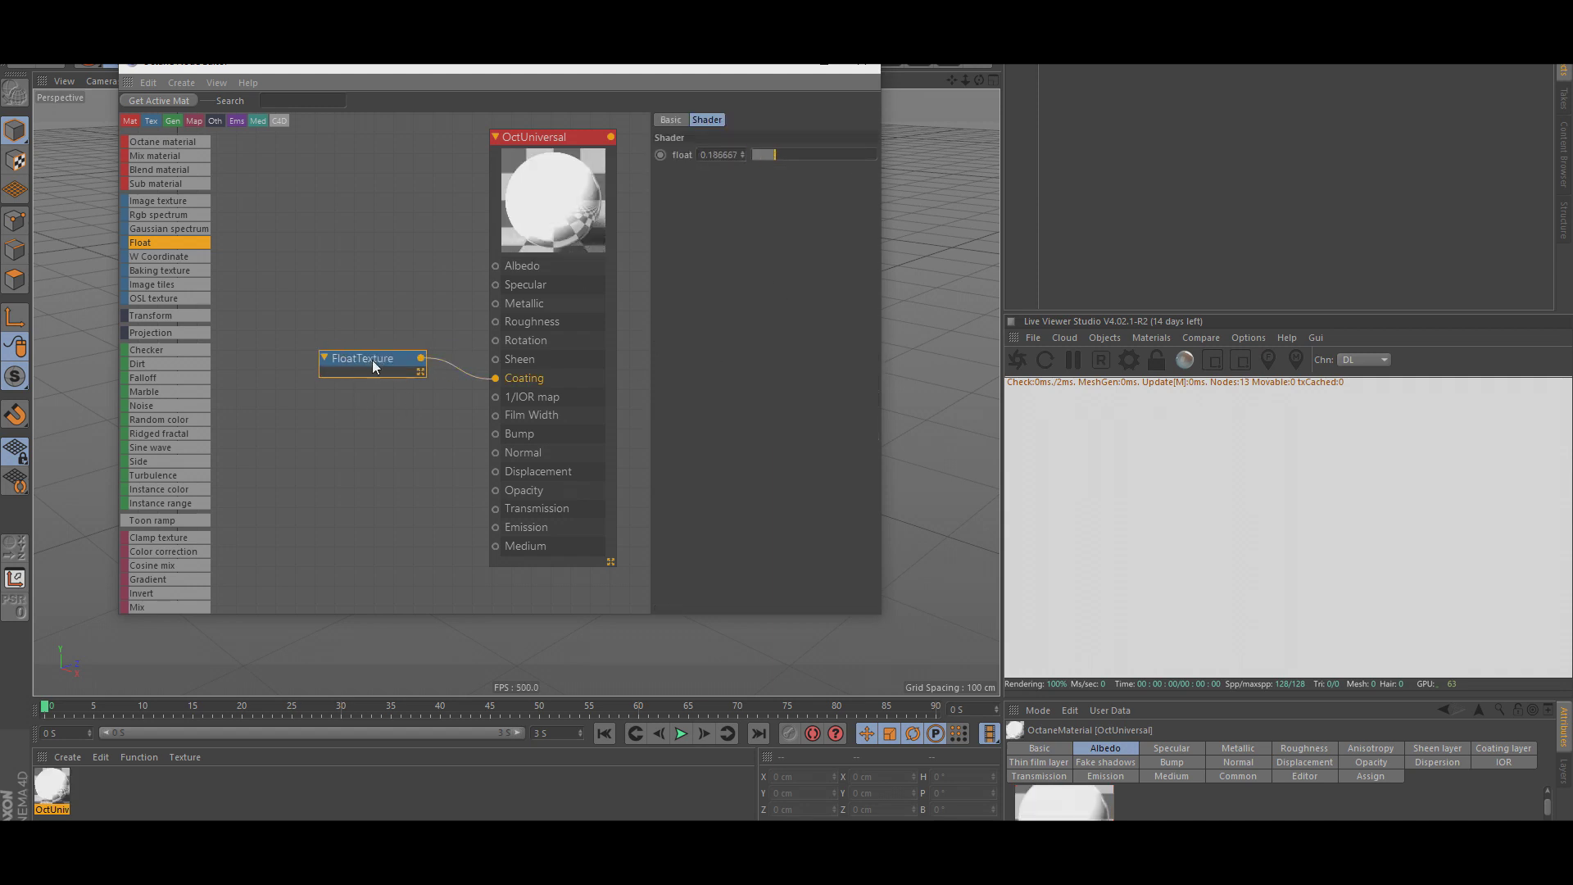
key(Delete)
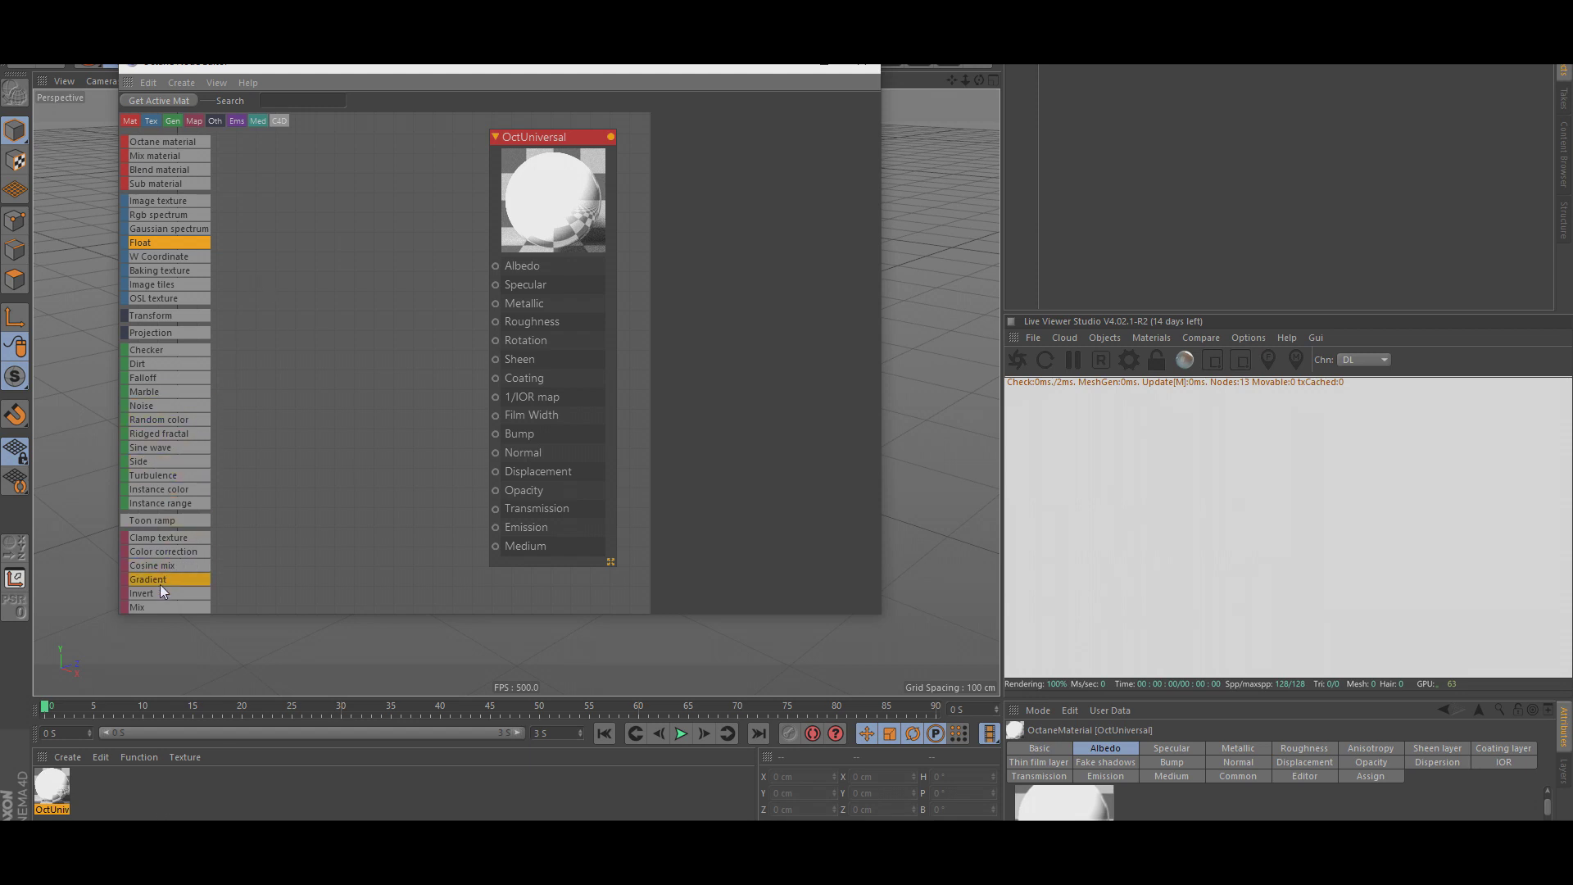
Connect a Gradient node to the OctUniversal material's Albedo input and delete the node.
drag(160, 583, 495, 265)
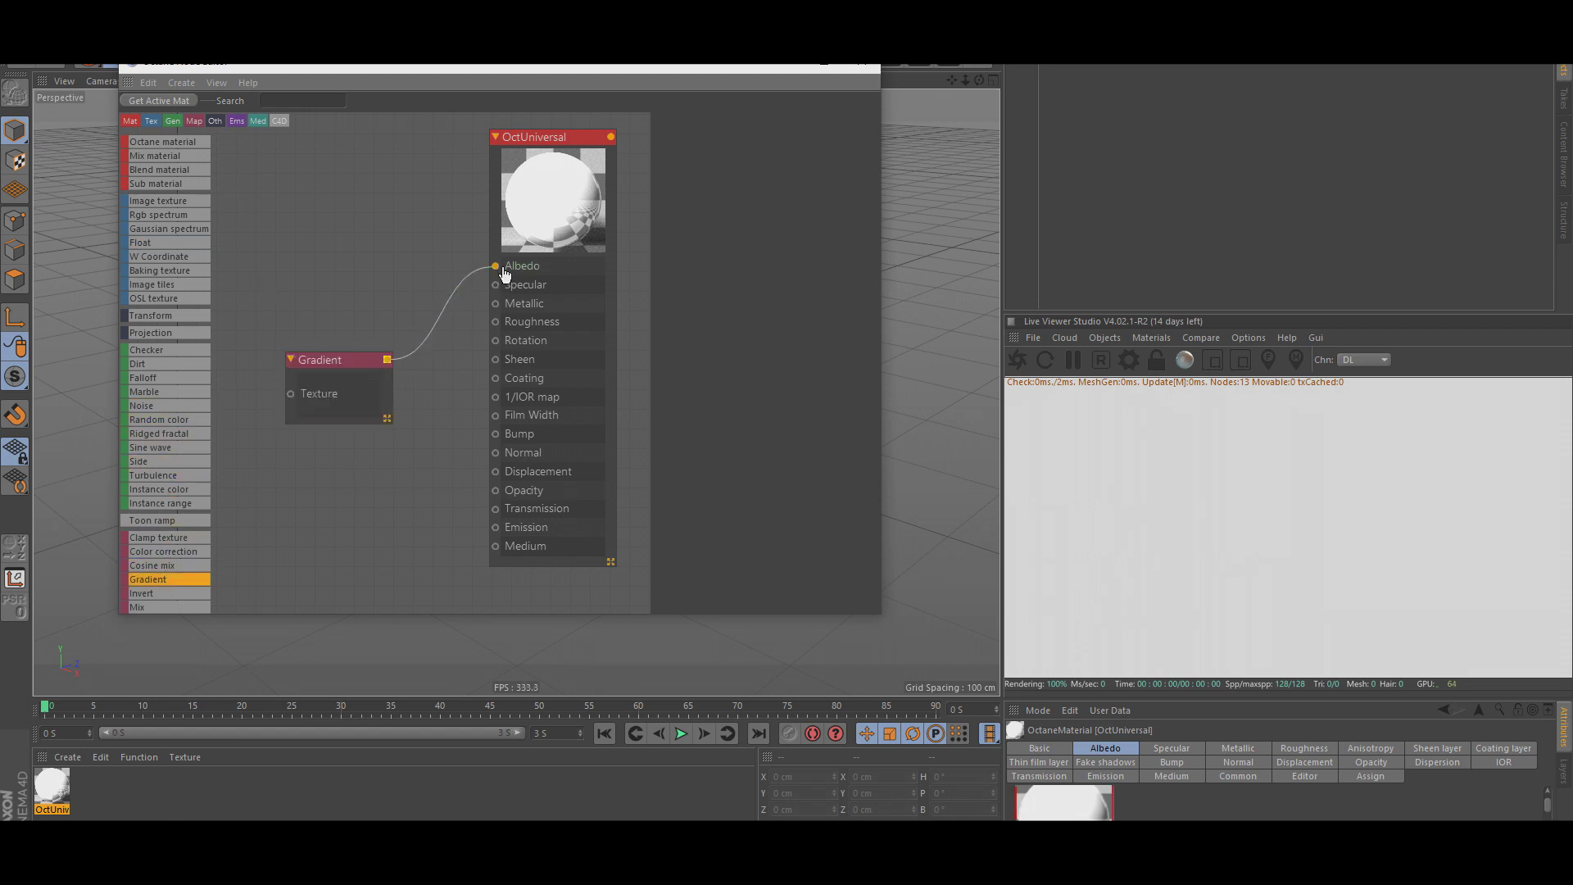
click(361, 355)
key(Delete)
Wire a new Gradient node into the Albedo, Specular, Metallic, Roughness and Rotation inputs and remove the connections again.
drag(147, 579, 495, 266)
drag(413, 349, 495, 284)
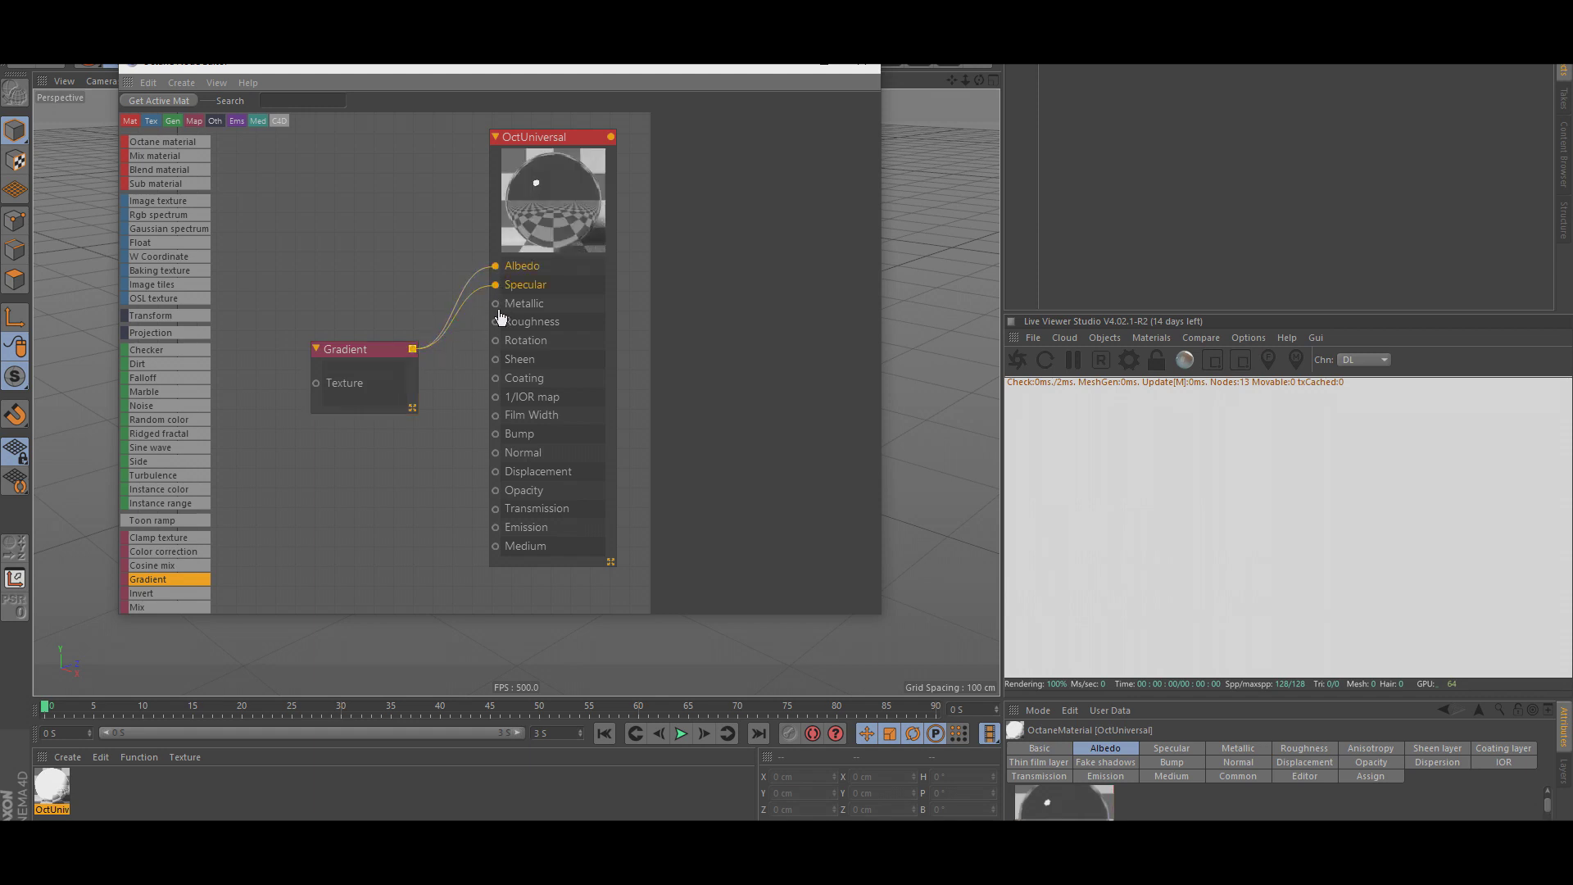
drag(413, 349, 495, 303)
drag(412, 349, 498, 348)
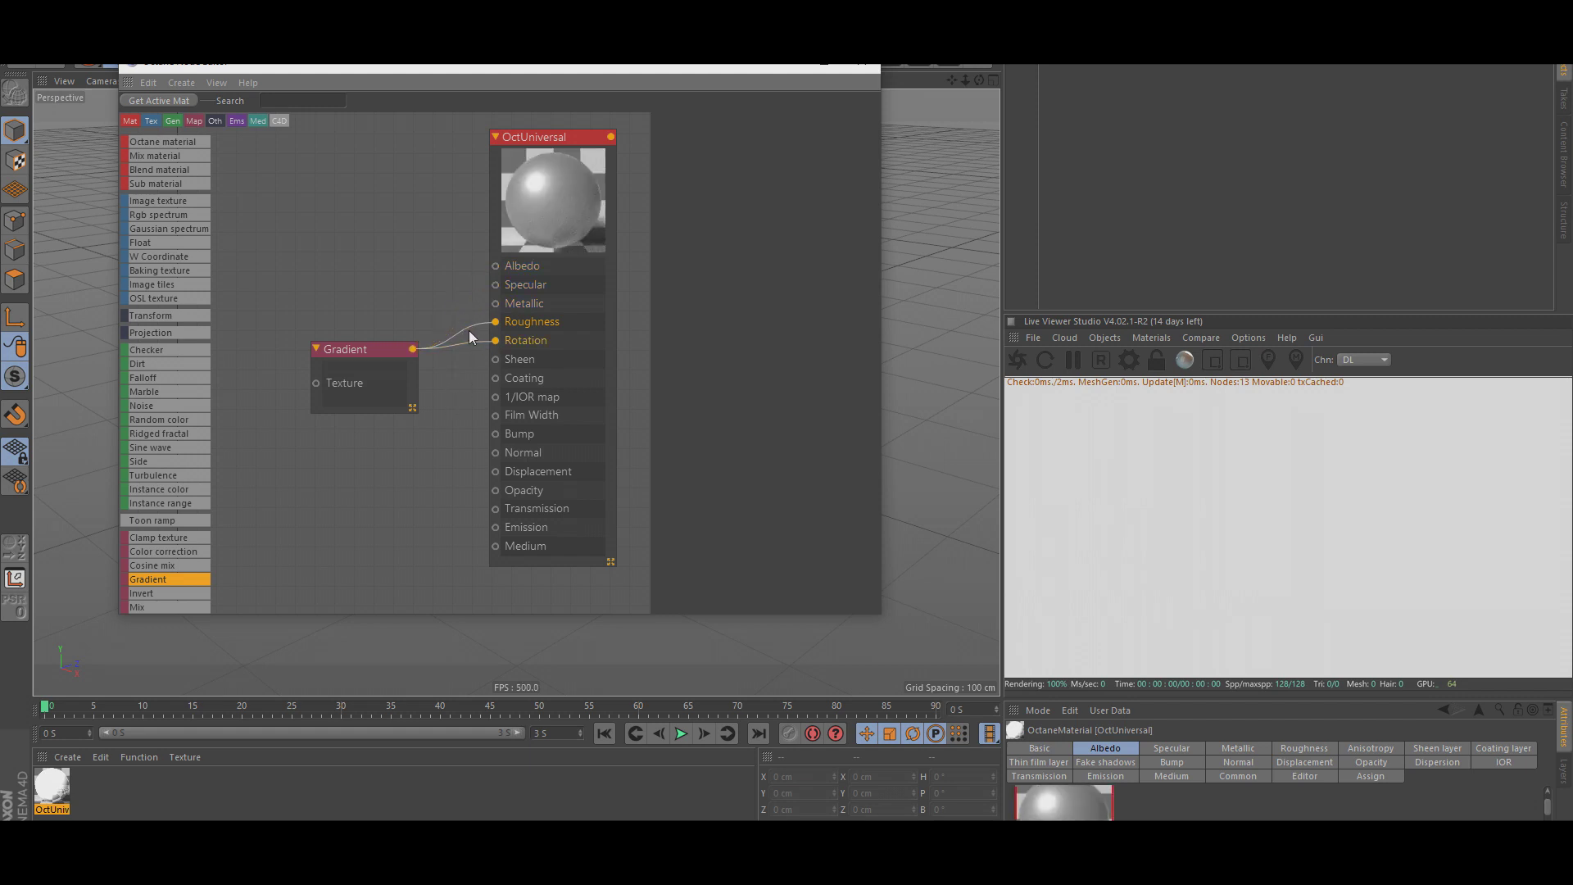
click(470, 331)
click(471, 345)
alt+right_drag(498, 259, 548, 265)
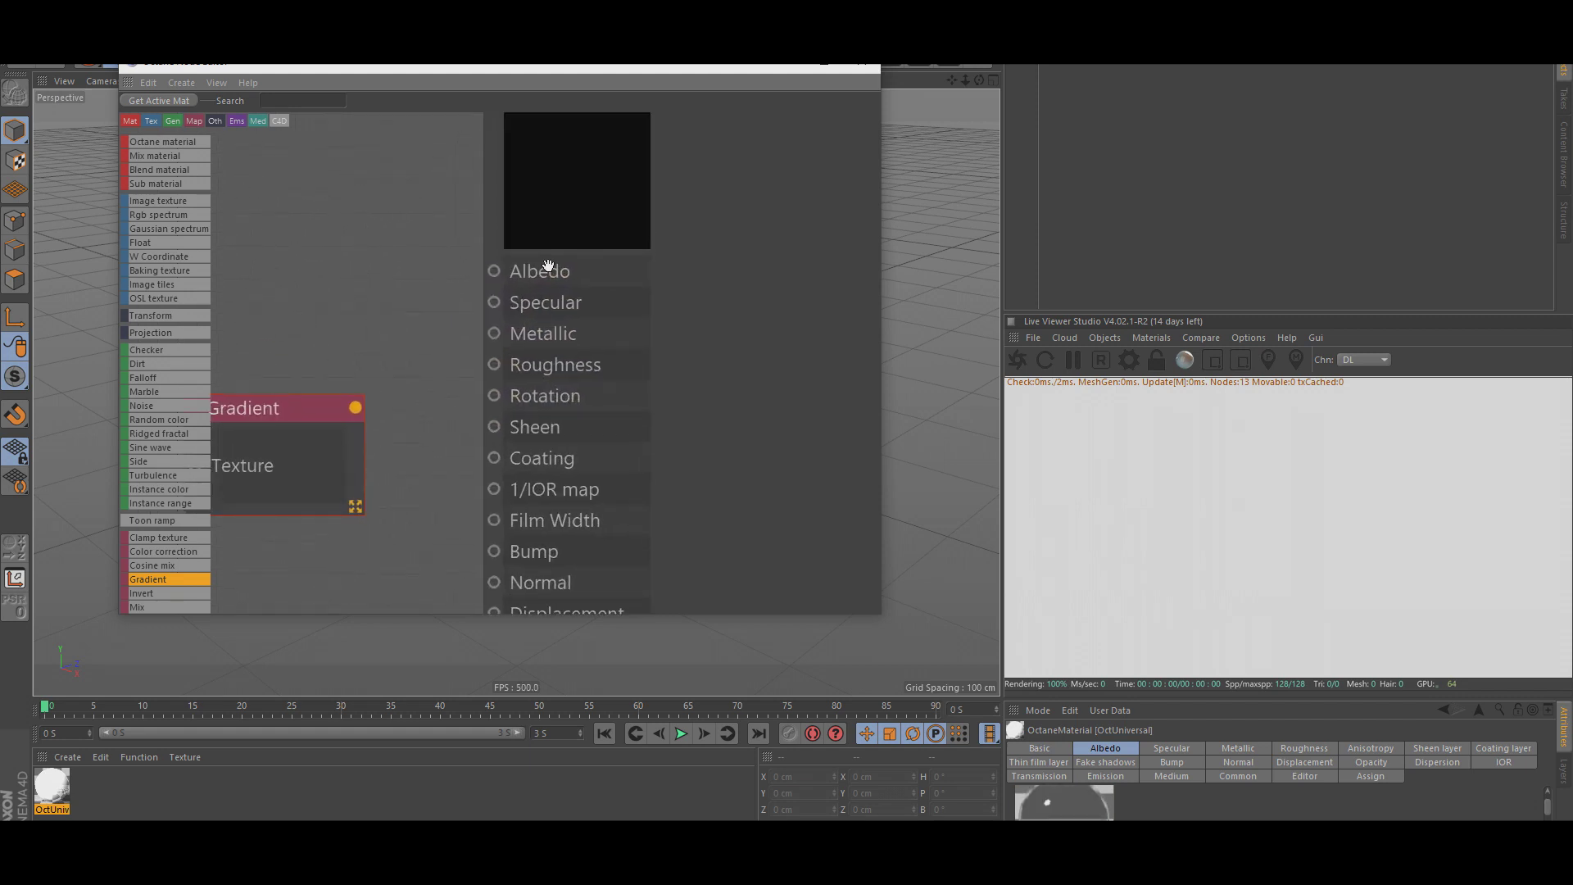
scroll(380, 420, down, 4)
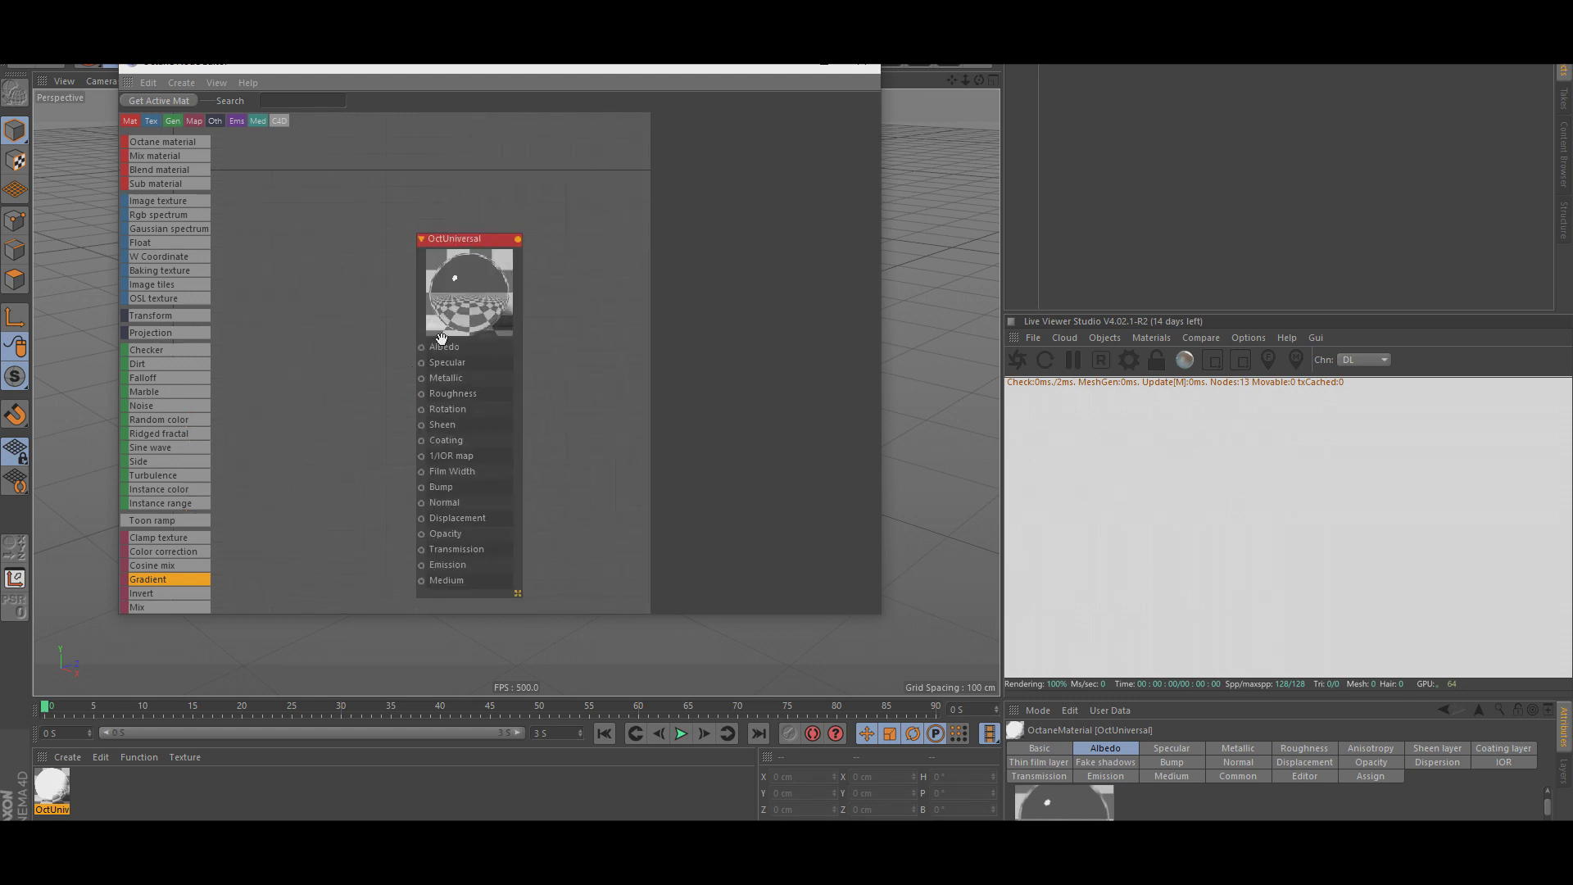
Examine the OctUniversal node's input channels and open the material's Albedo settings.
scroll(442, 338, up, 5)
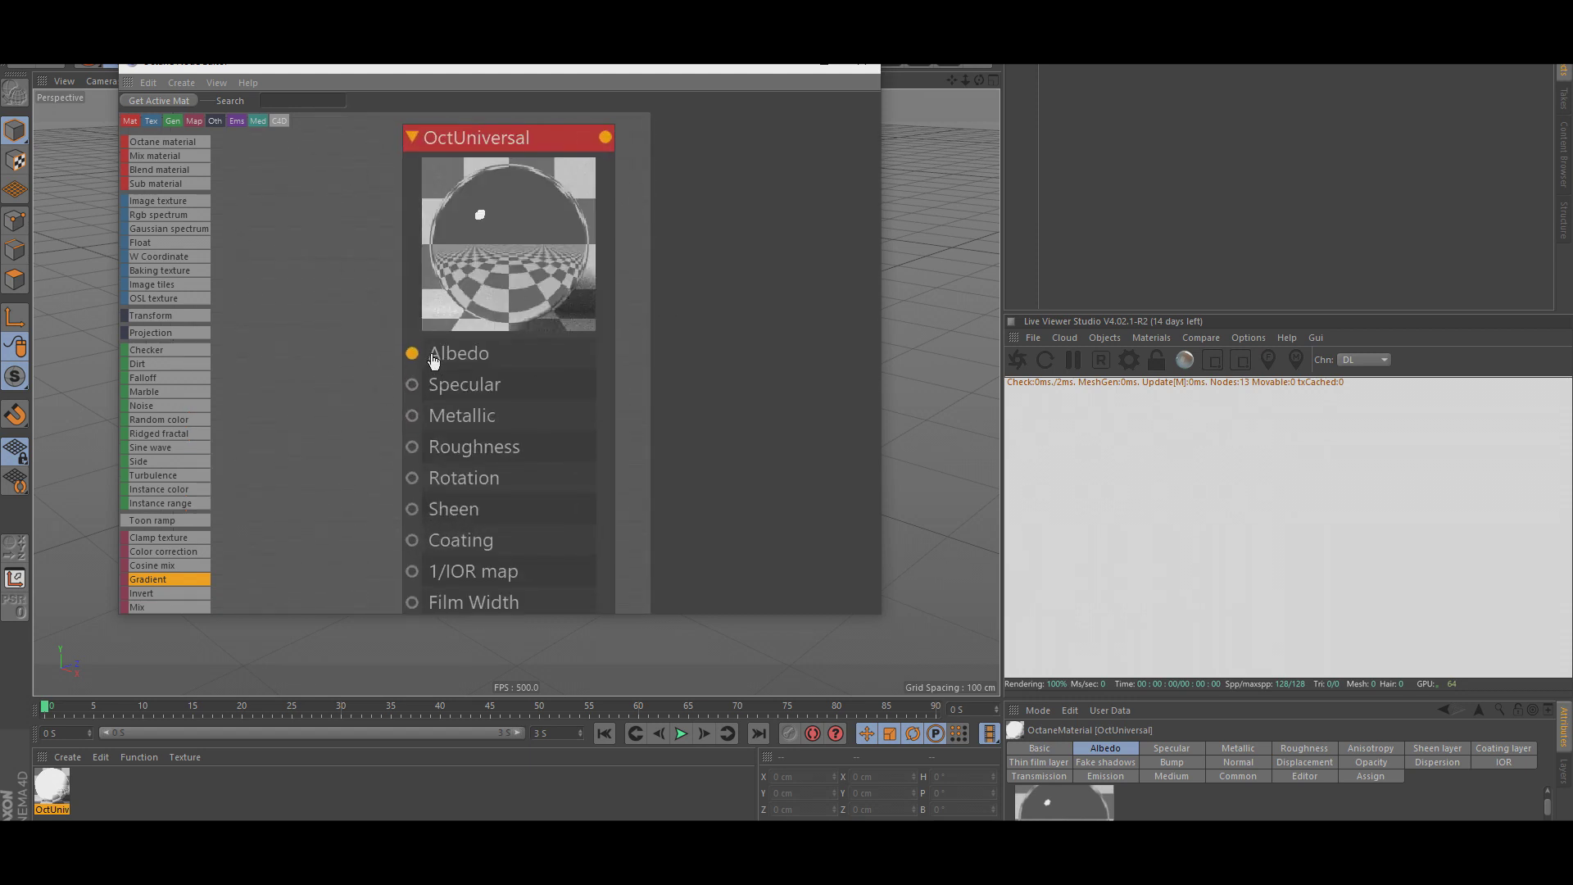
drag(443, 392, 484, 398)
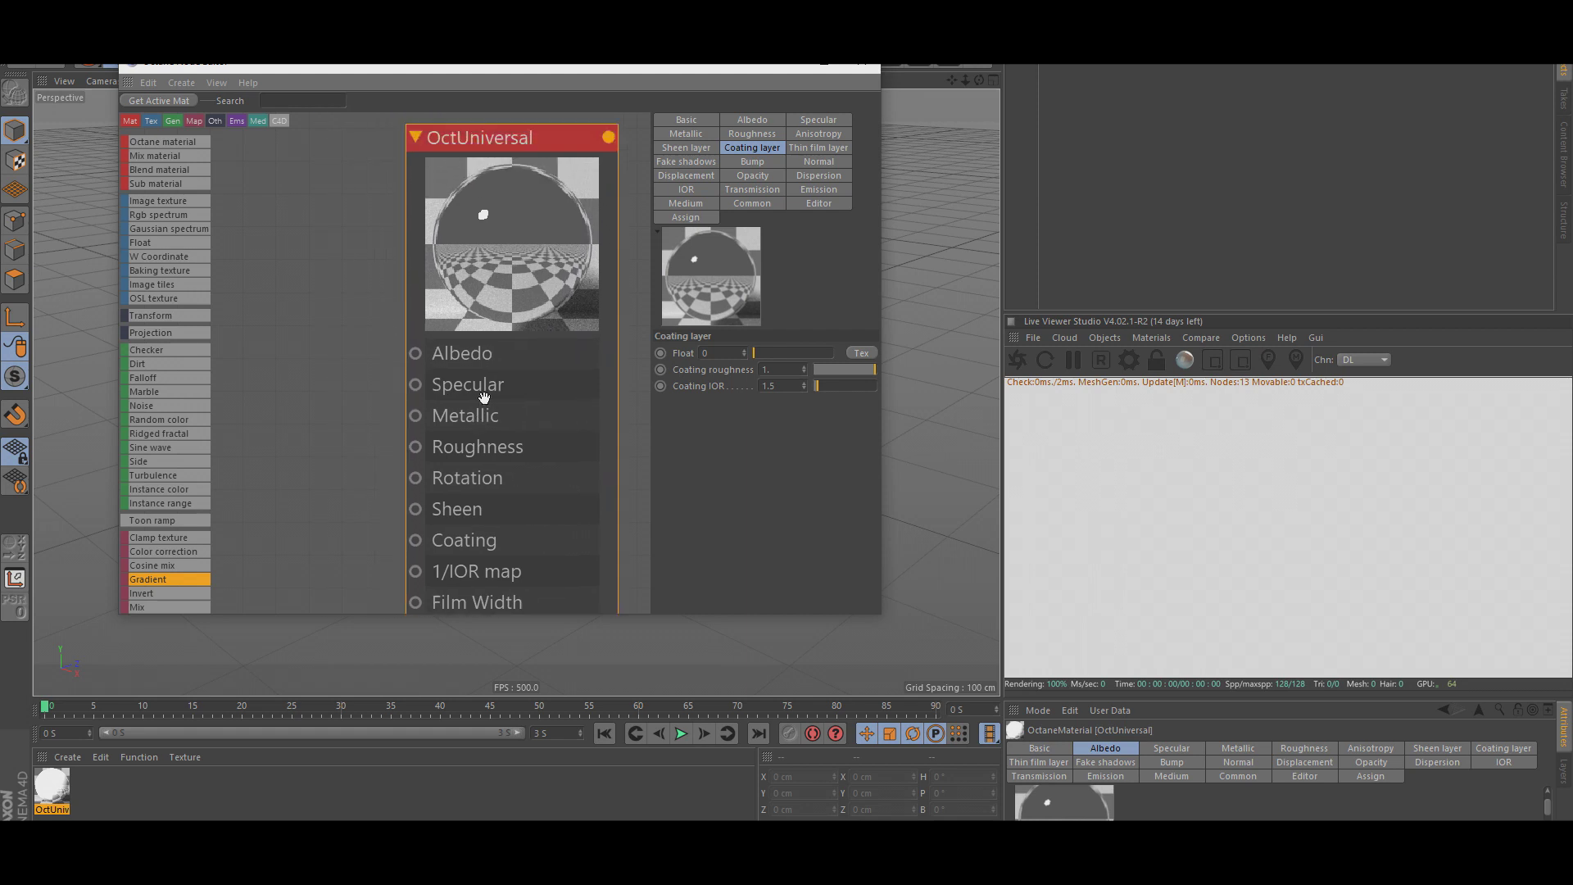
scroll(485, 398, down, 3)
middle_drag(357, 406, 445, 374)
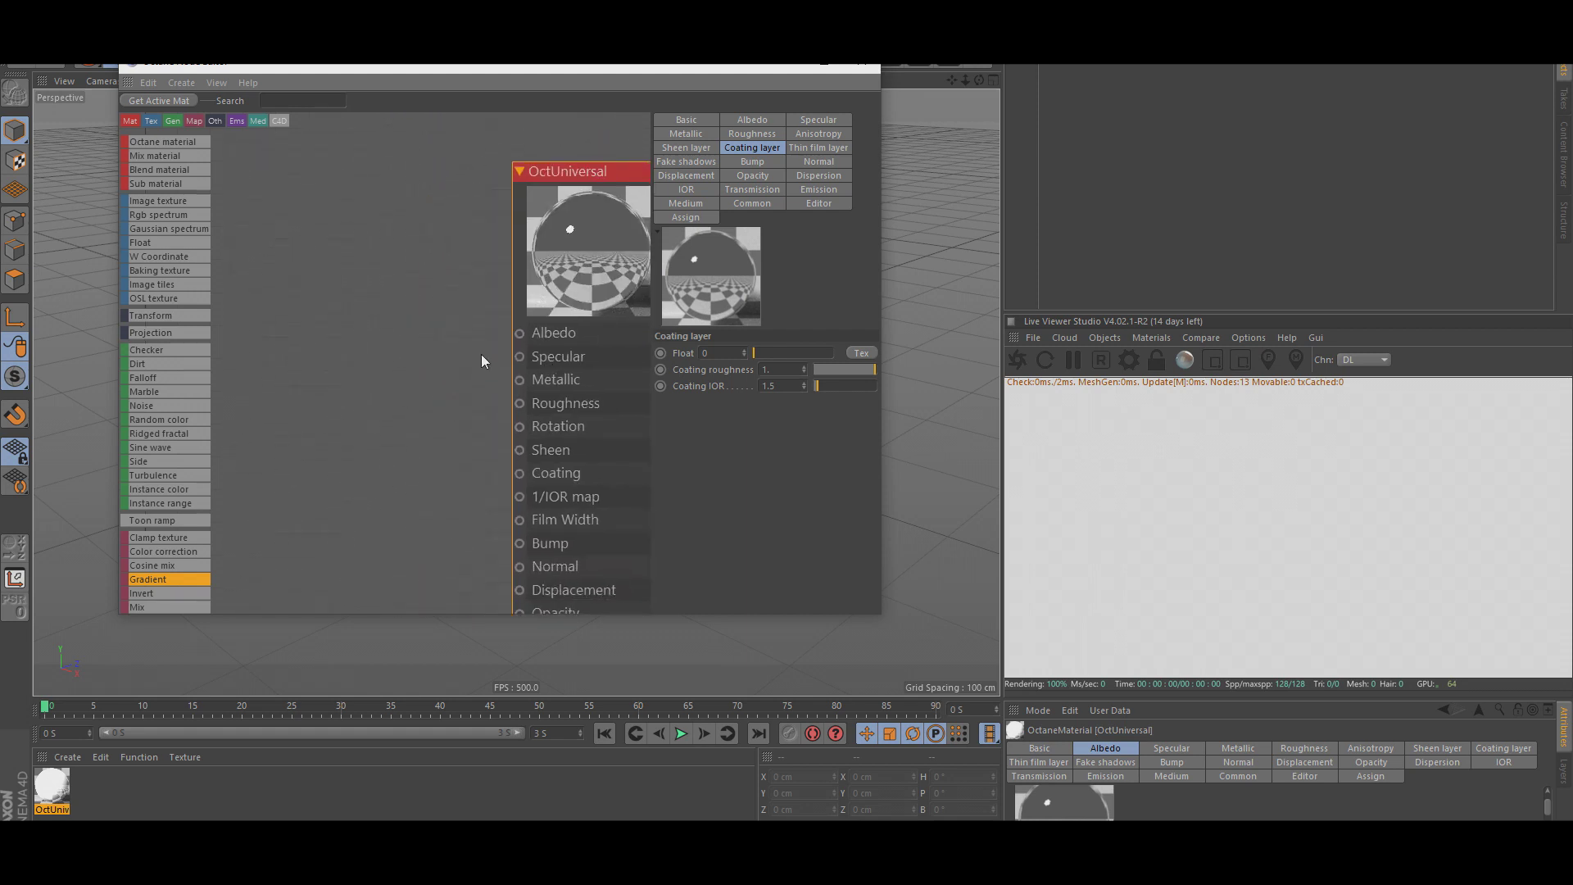
click(763, 120)
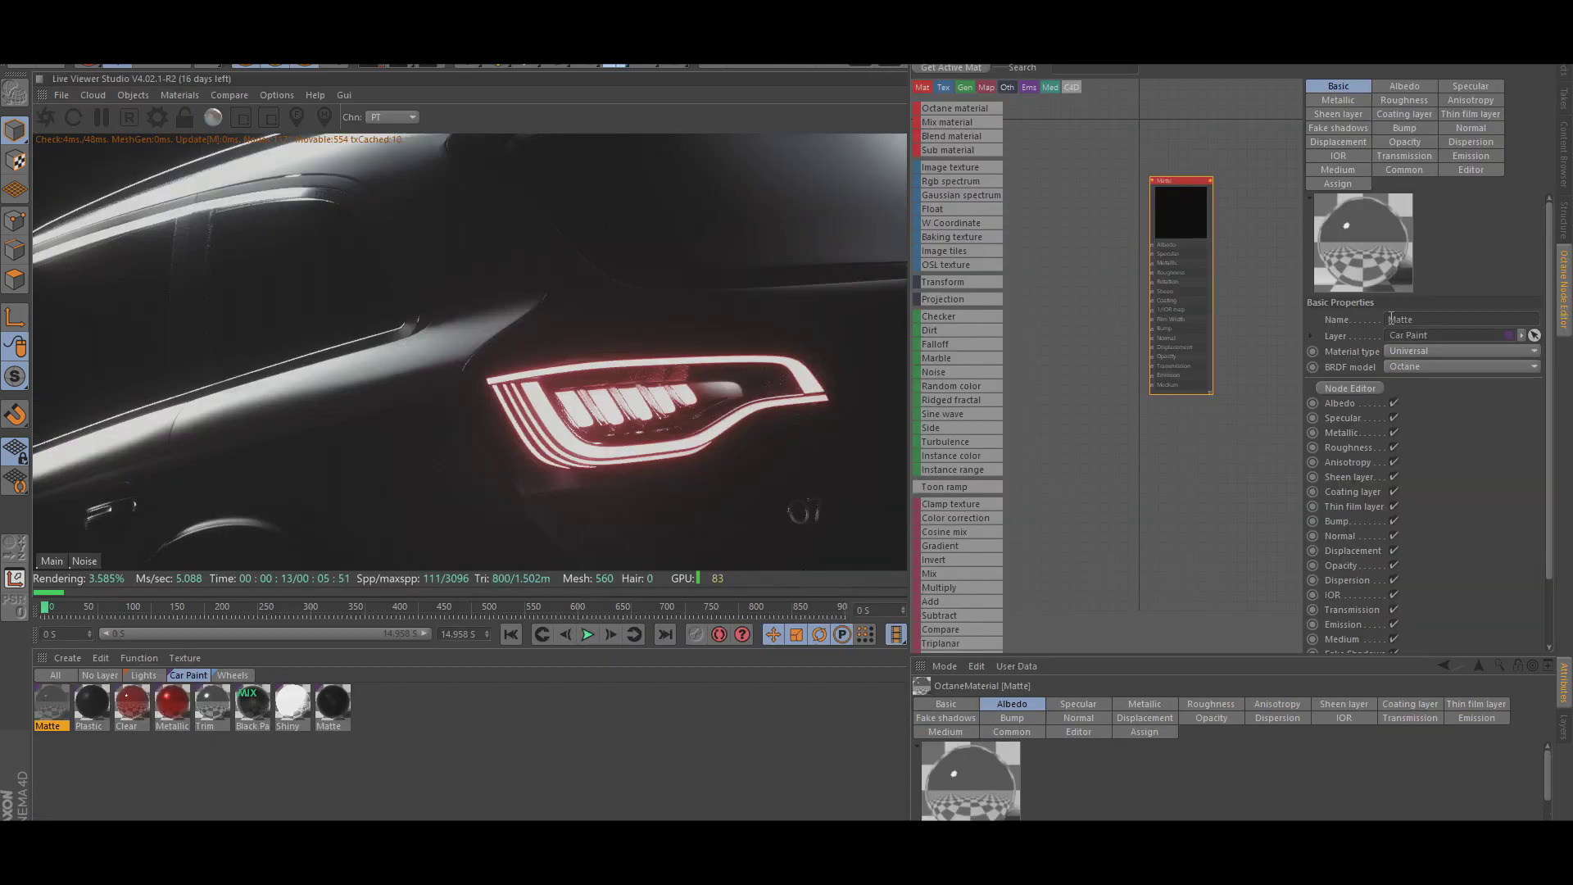
Connect the Gradient node to the universal material's Albedo input and place it beside the material node.
drag(1186, 230, 1201, 259)
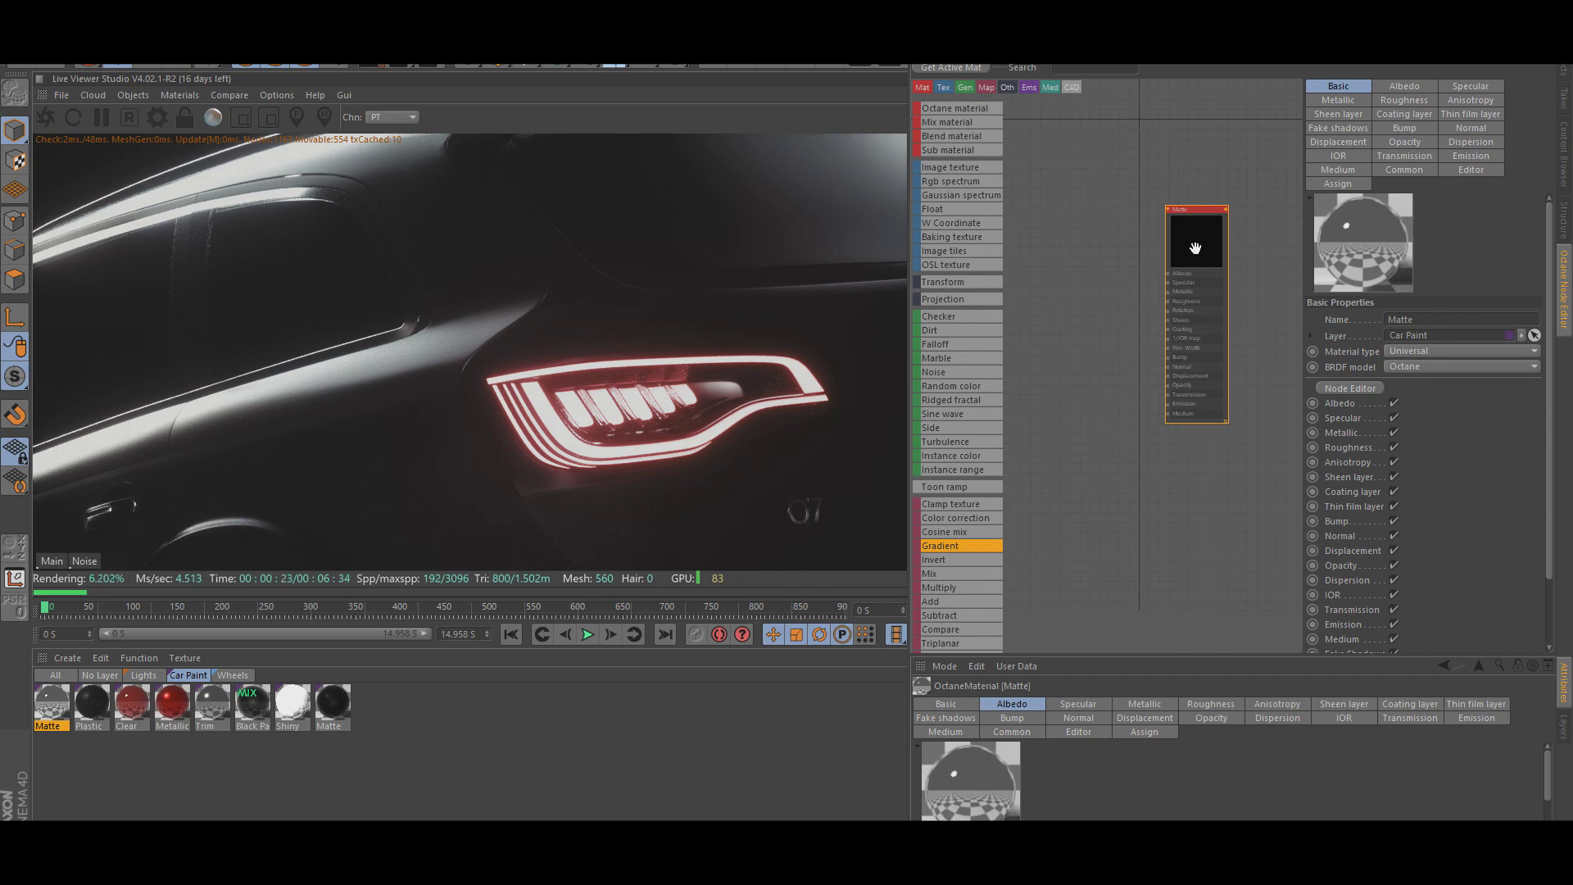
key(ctrl+z)
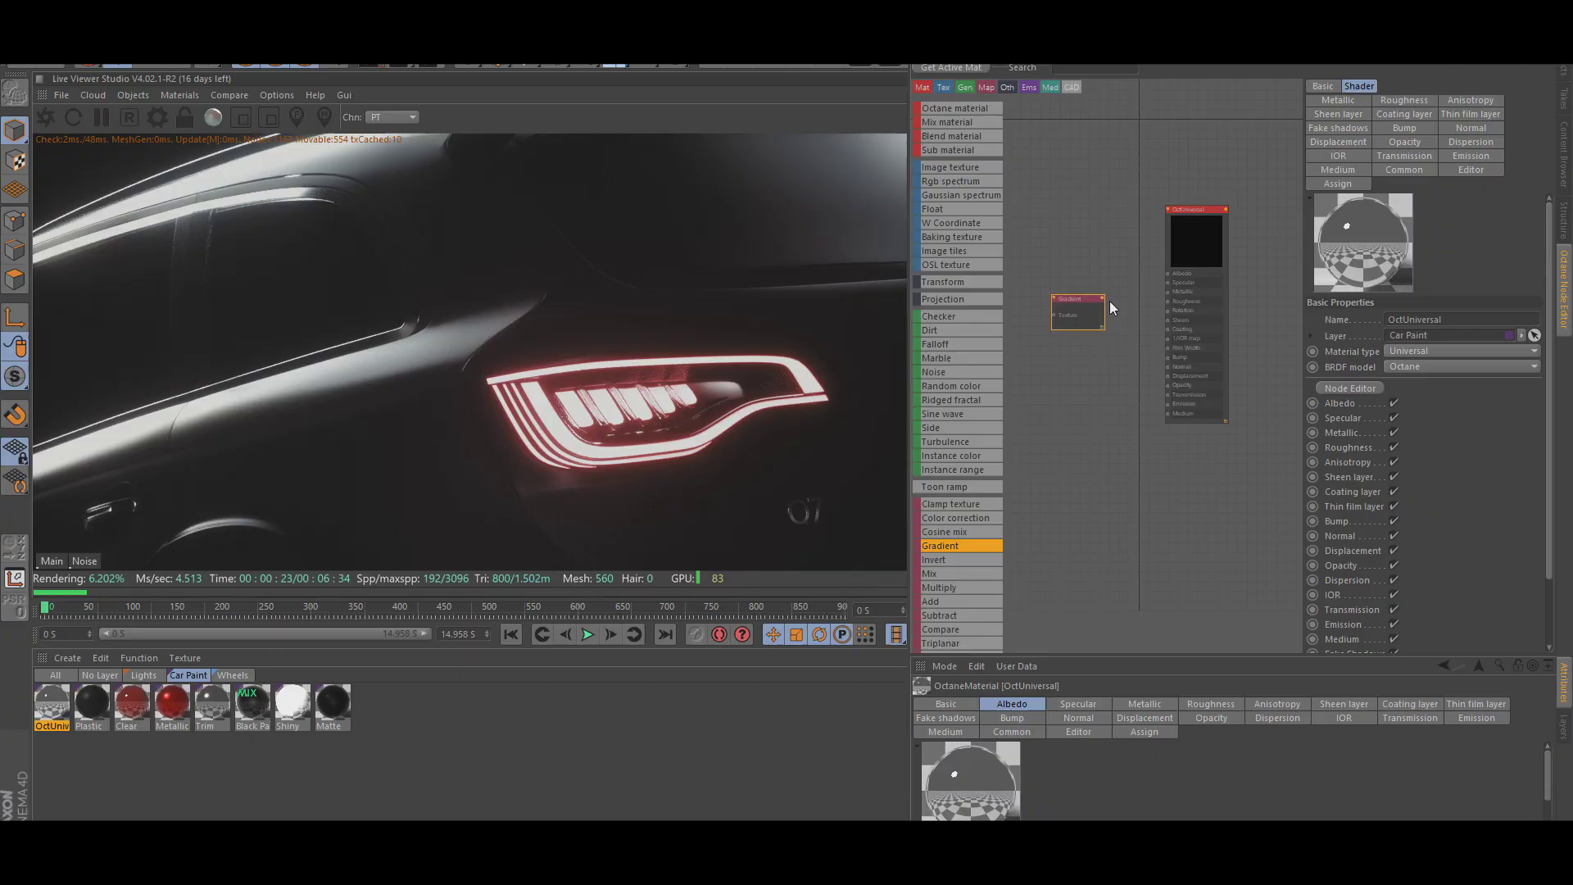
click(1106, 308)
drag(1104, 300, 1169, 274)
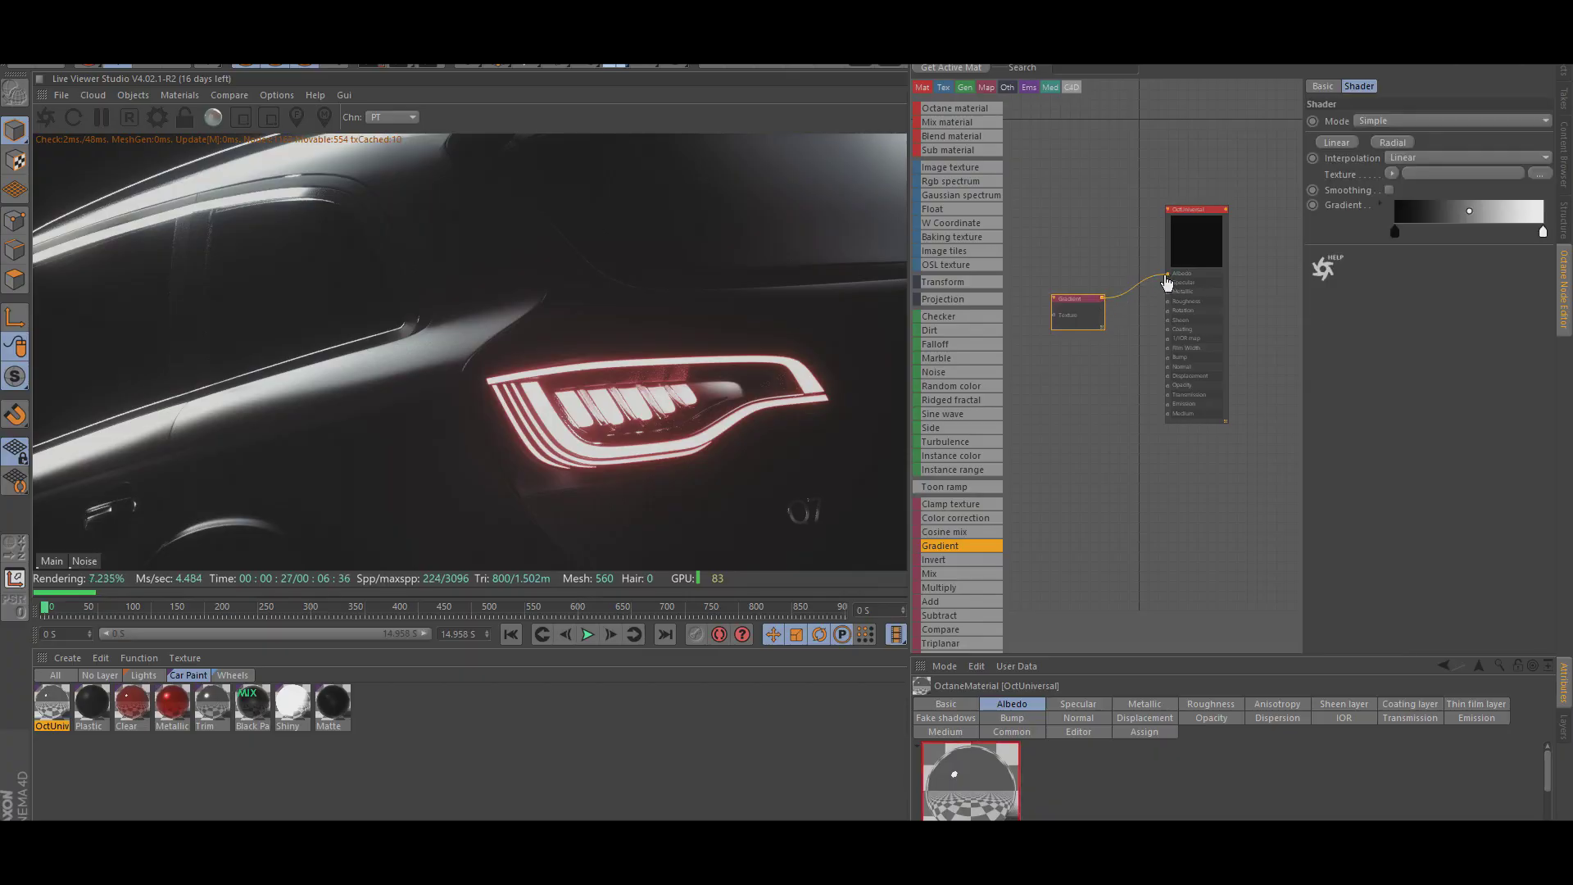
drag(1080, 305, 1083, 294)
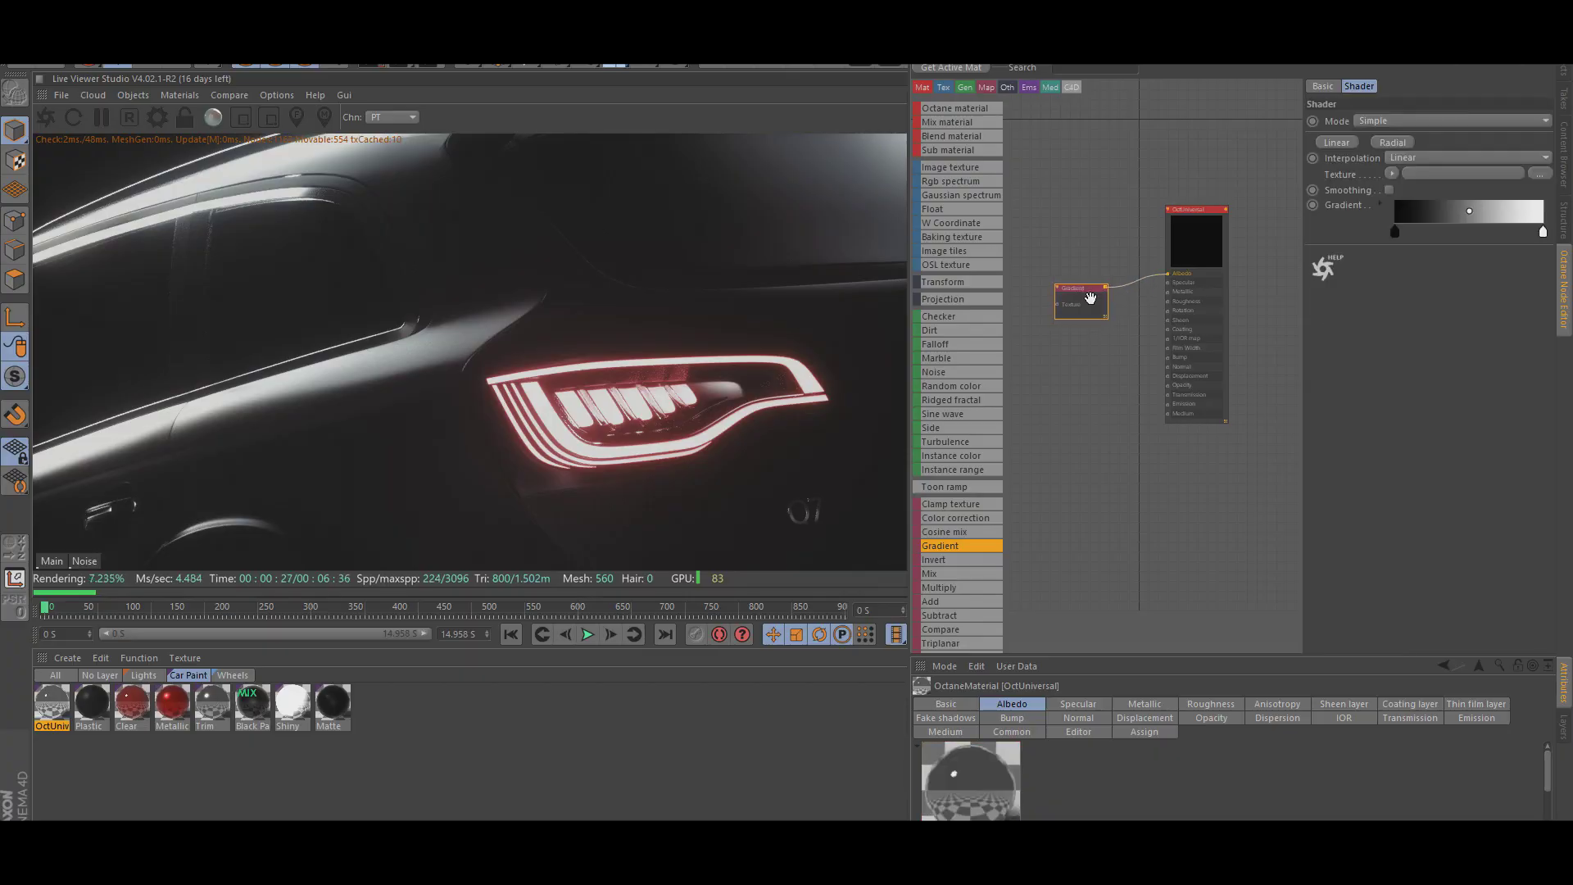
Rename the universal material with the Gradient on its Albedo input as Matte.
click(1208, 234)
double_click(1407, 319)
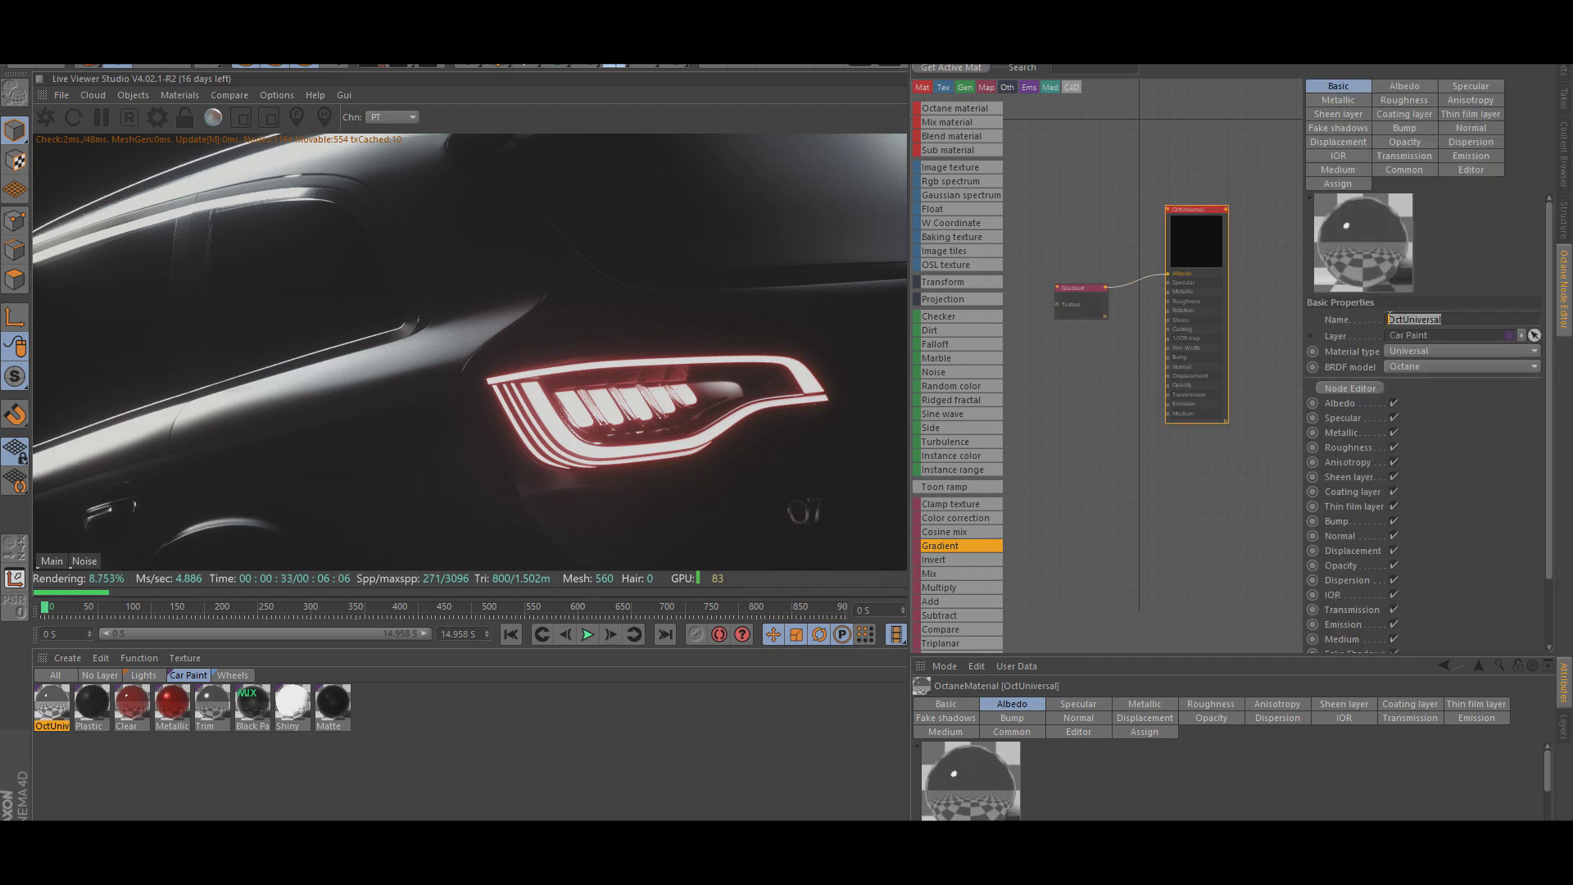
text(Matte)
key(Return)
click(1564, 73)
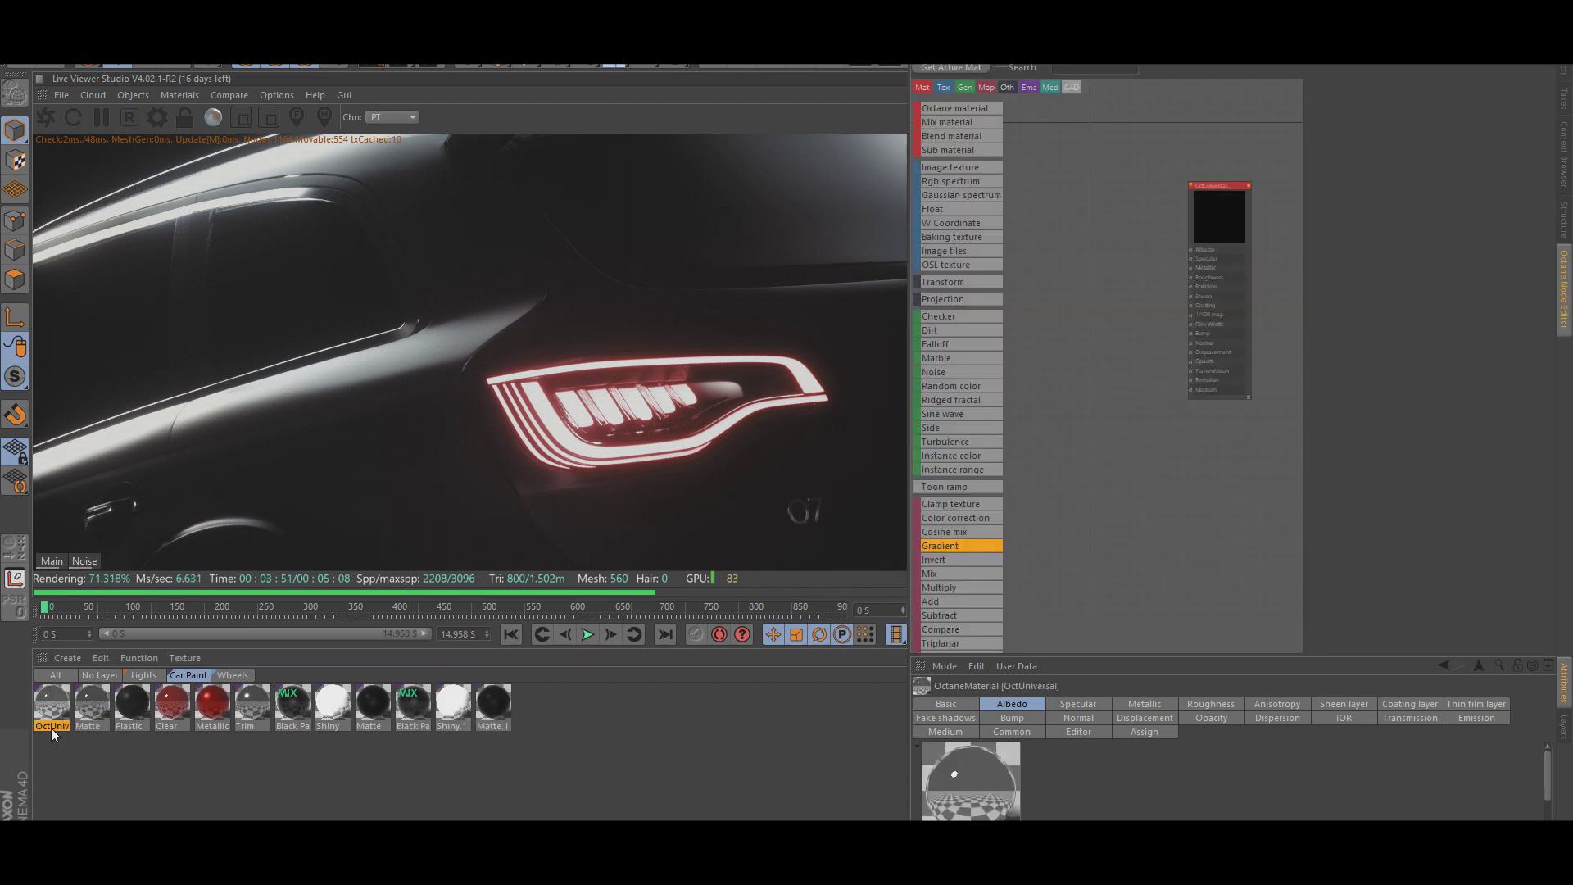
Rename the second OctUniversal material in the Car Paint layer as Shiny.
double_click(62, 726)
text(Shiny)
key(Return)
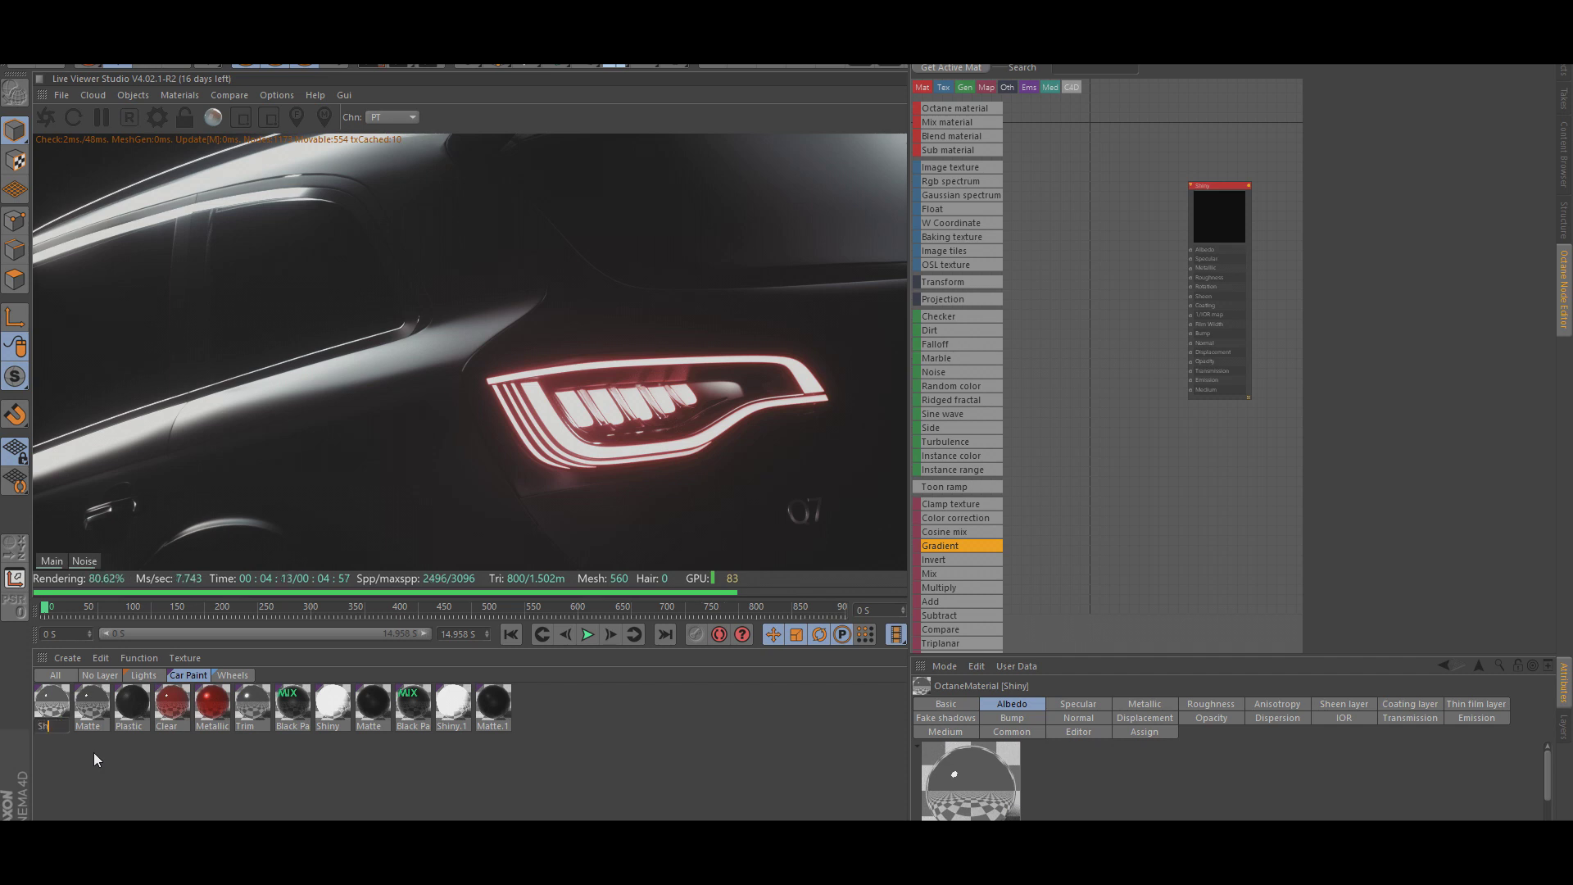
key(Escape)
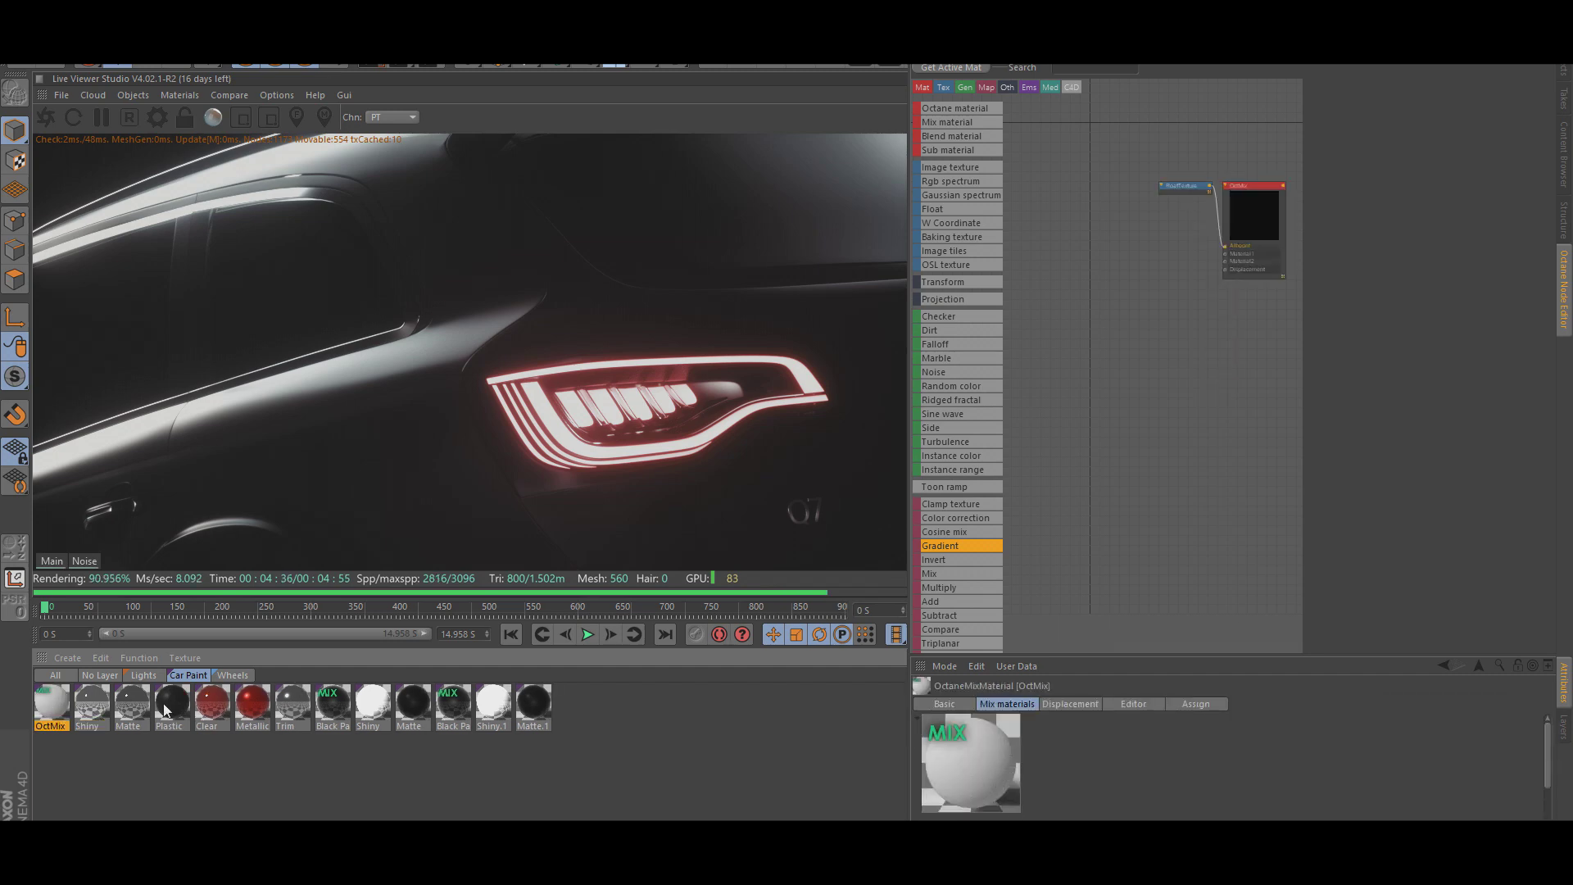
Add the Matte and Shiny materials to the mix material's node graph and connect them as Material1 and Material2.
drag(136, 714, 1064, 285)
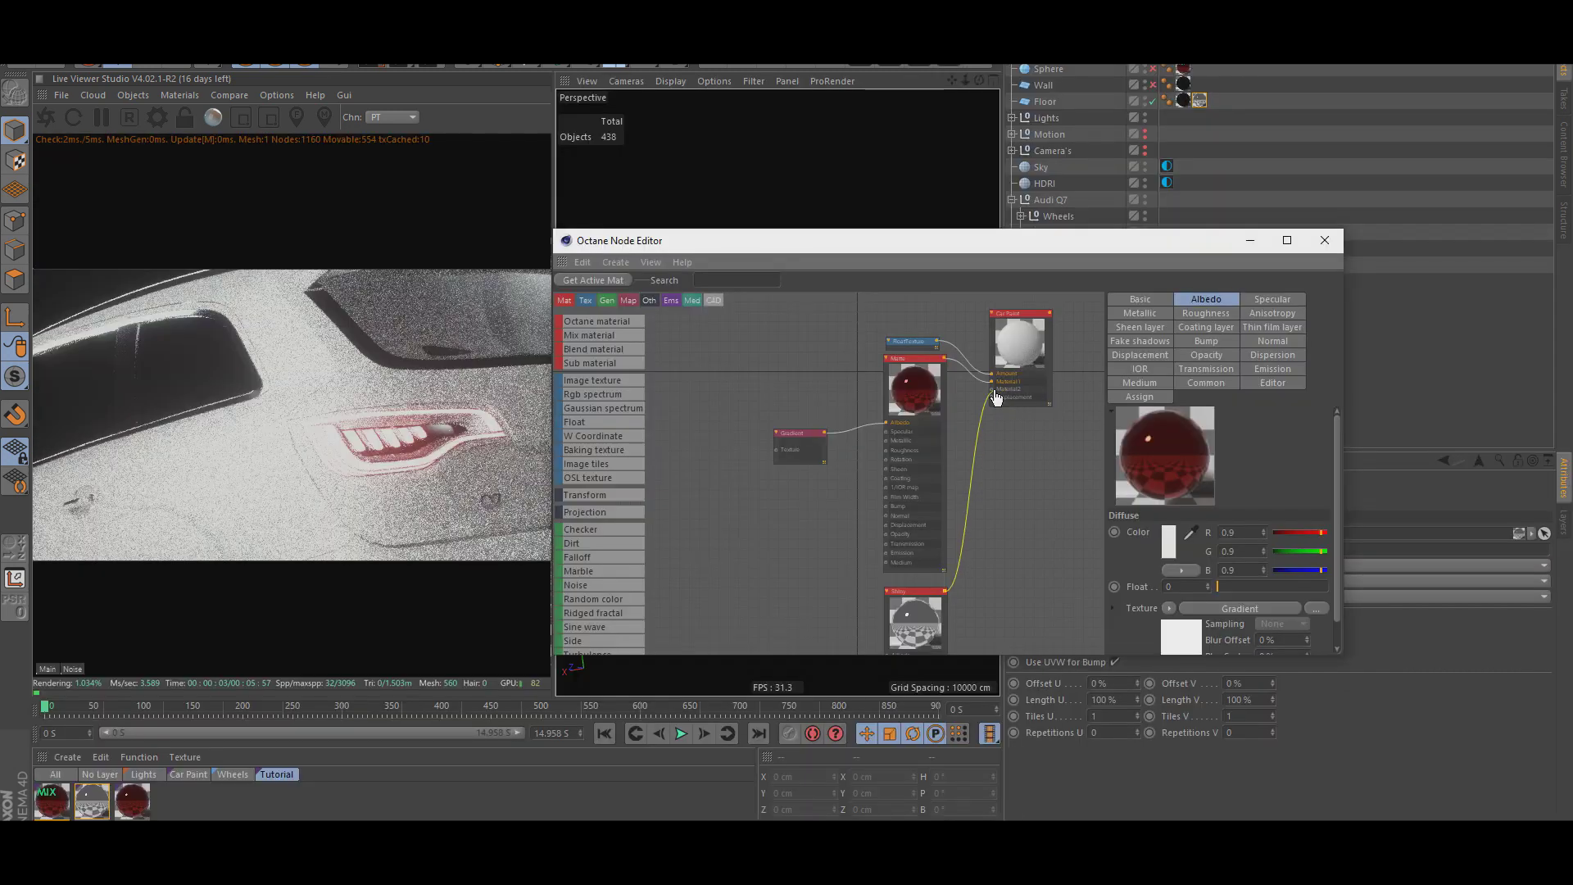
click(909, 342)
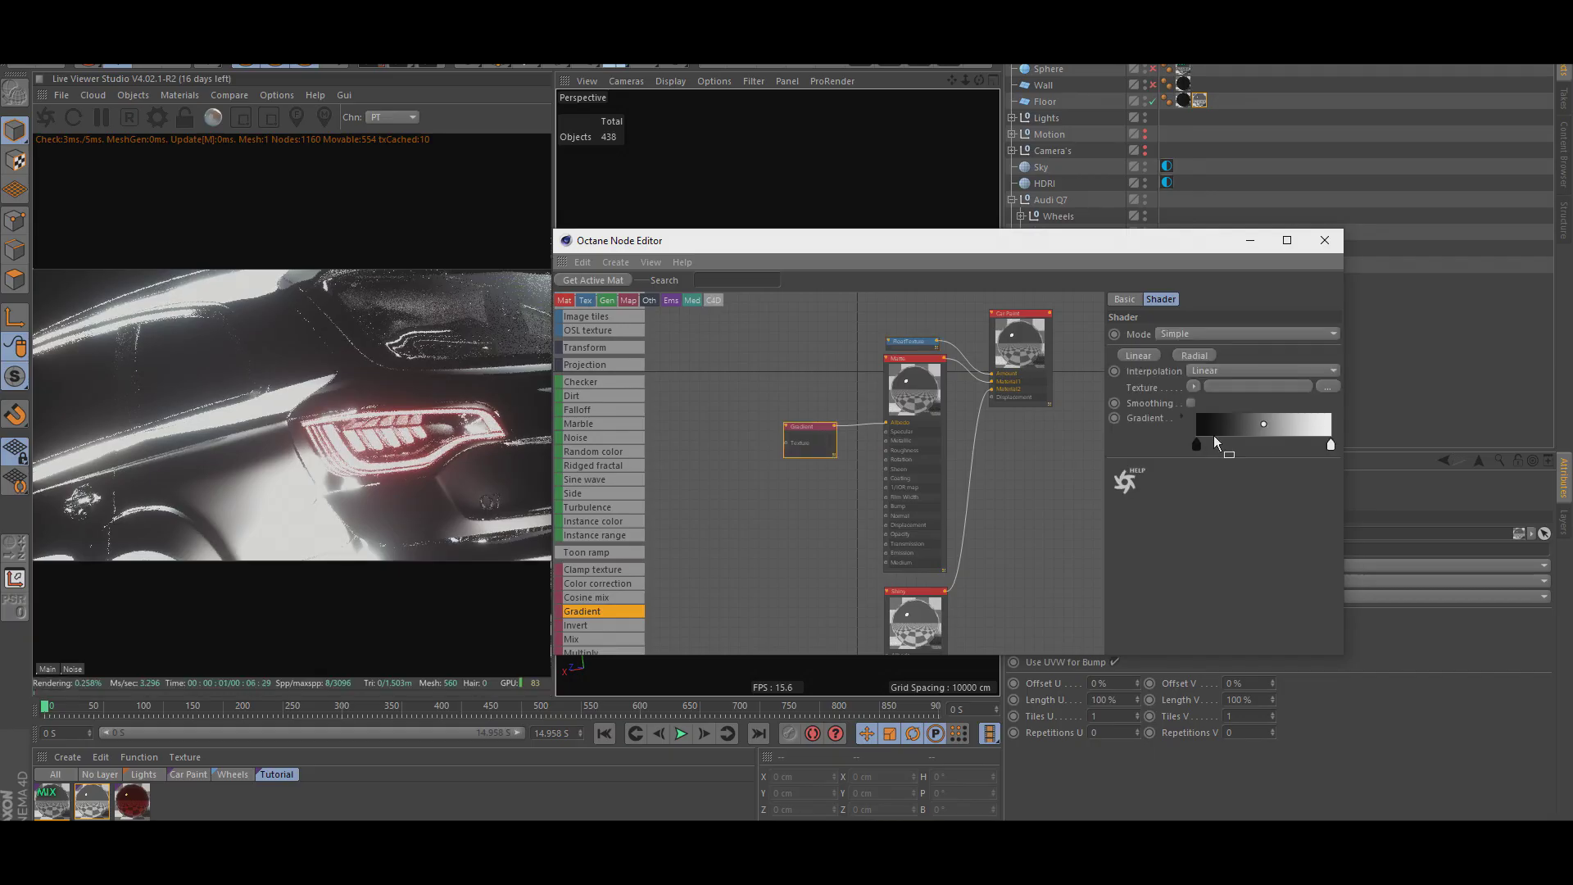
Recolour the Gradient's start knot dark red and its end knot red with hue 0°, saturation 83% and value 88%.
double_click(1196, 444)
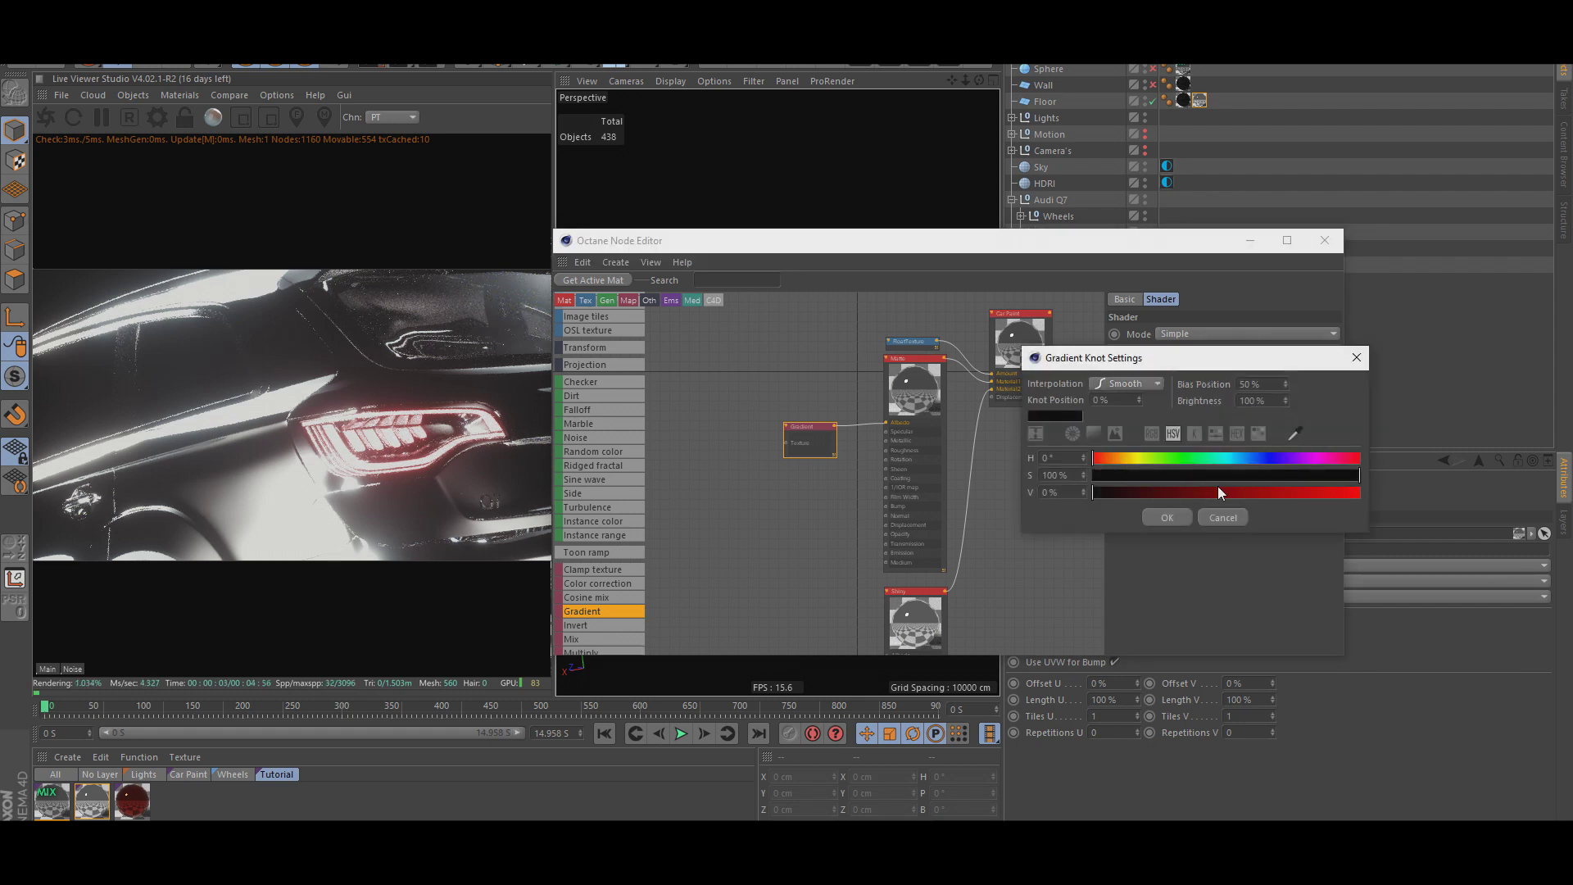
drag(1217, 491, 1148, 492)
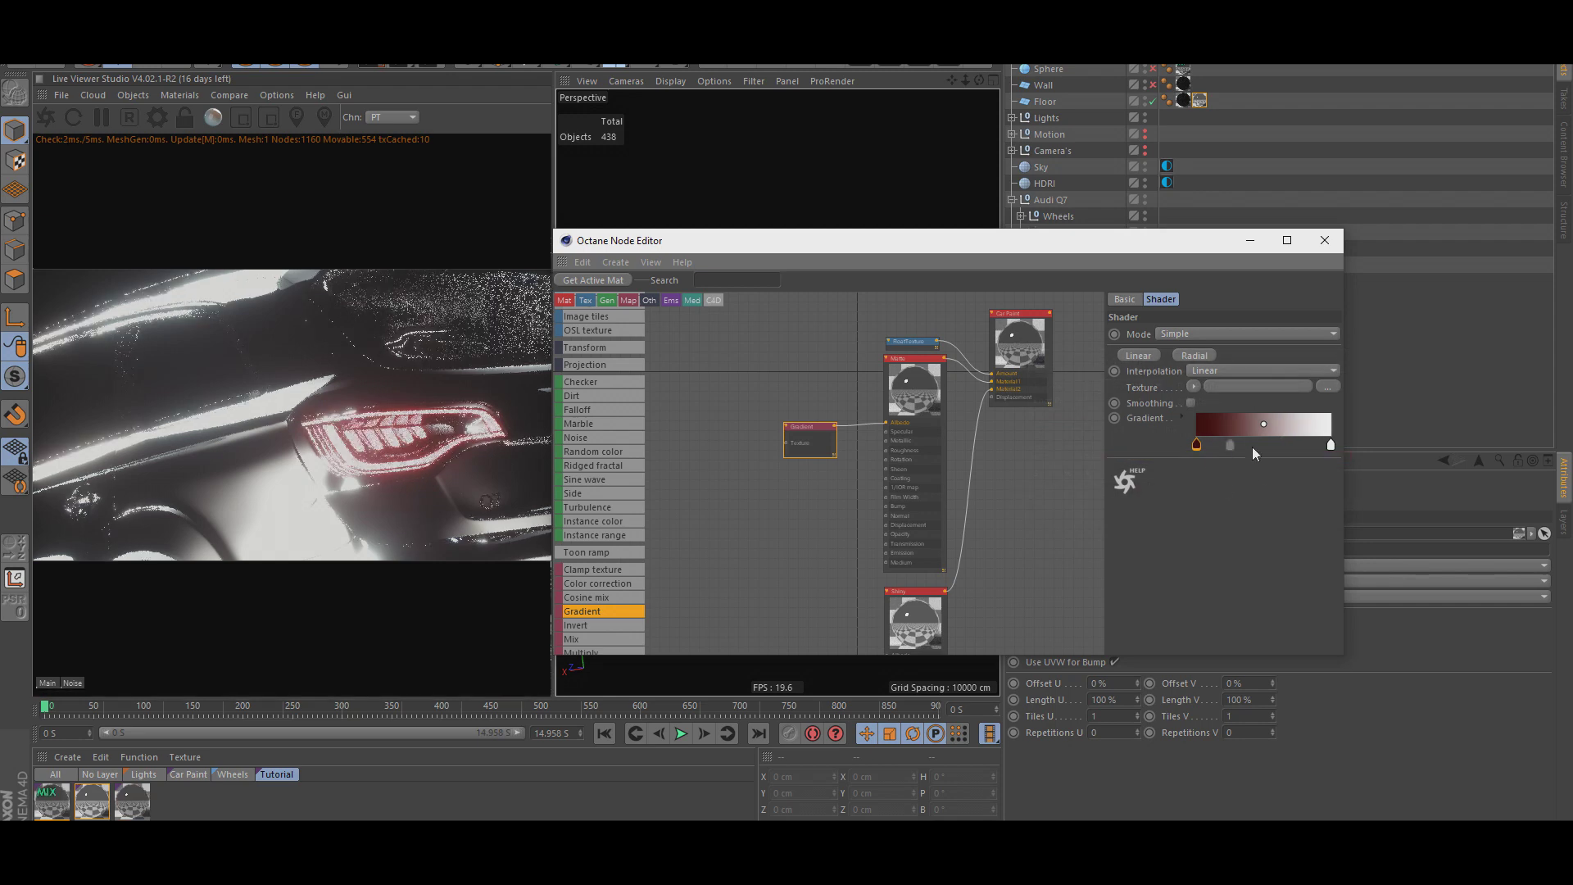
double_click(1329, 448)
drag(1447, 484, 1305, 483)
click(1444, 498)
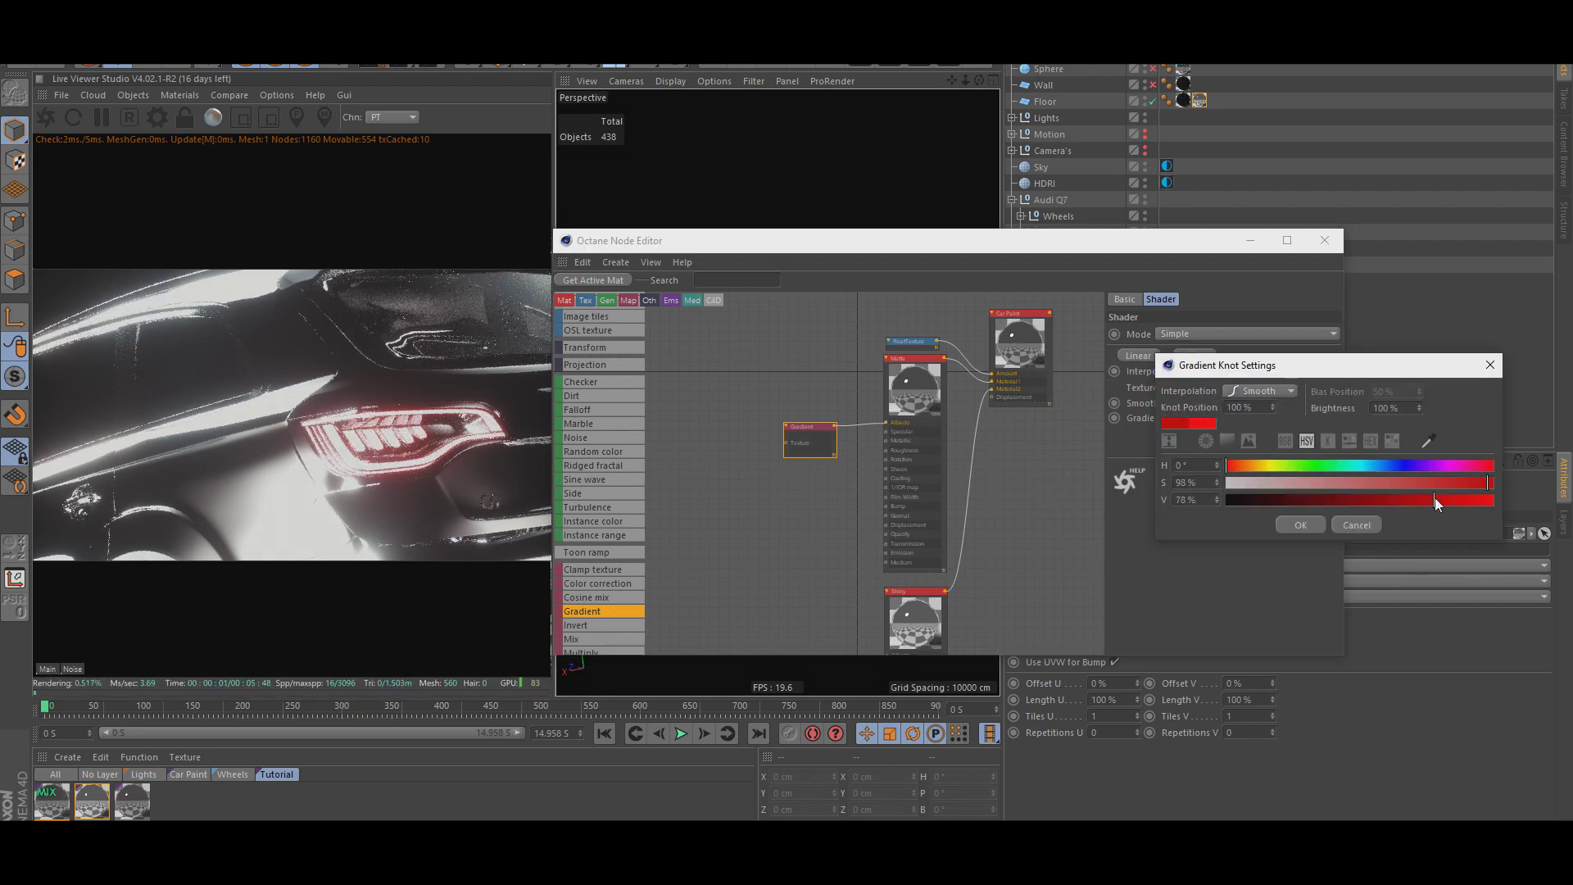
click(1429, 482)
click(1448, 482)
click(1464, 500)
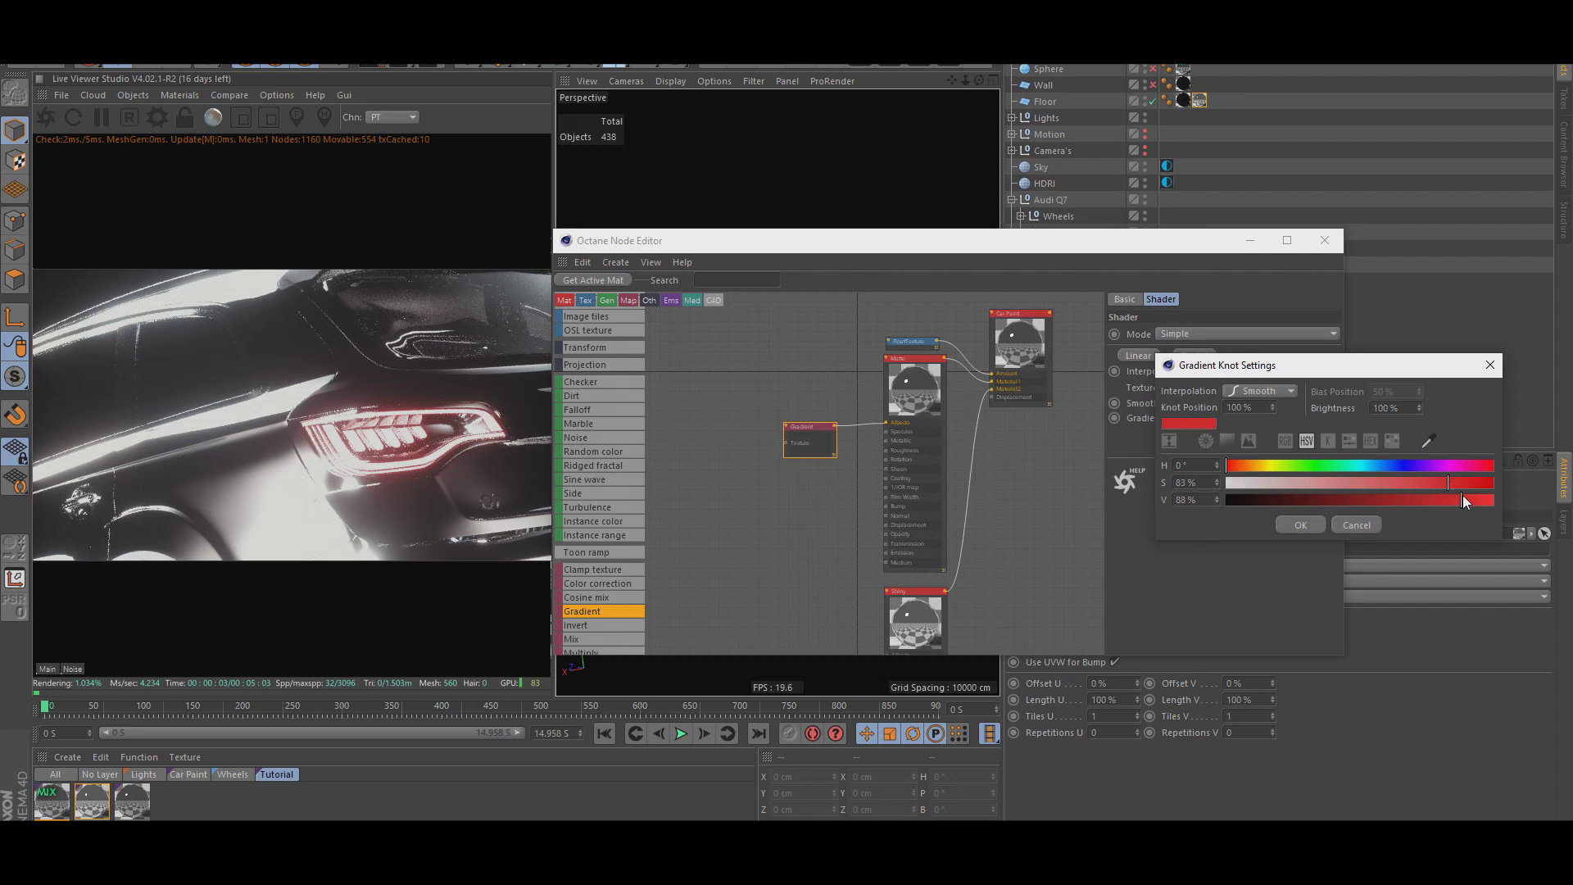
click(1301, 524)
Drive the Matte material's Roughness with a Float texture set to 0.1 and its Coating with a second Float texture.
drag(887, 257, 920, 196)
click(718, 420)
scroll(647, 448, up, 3)
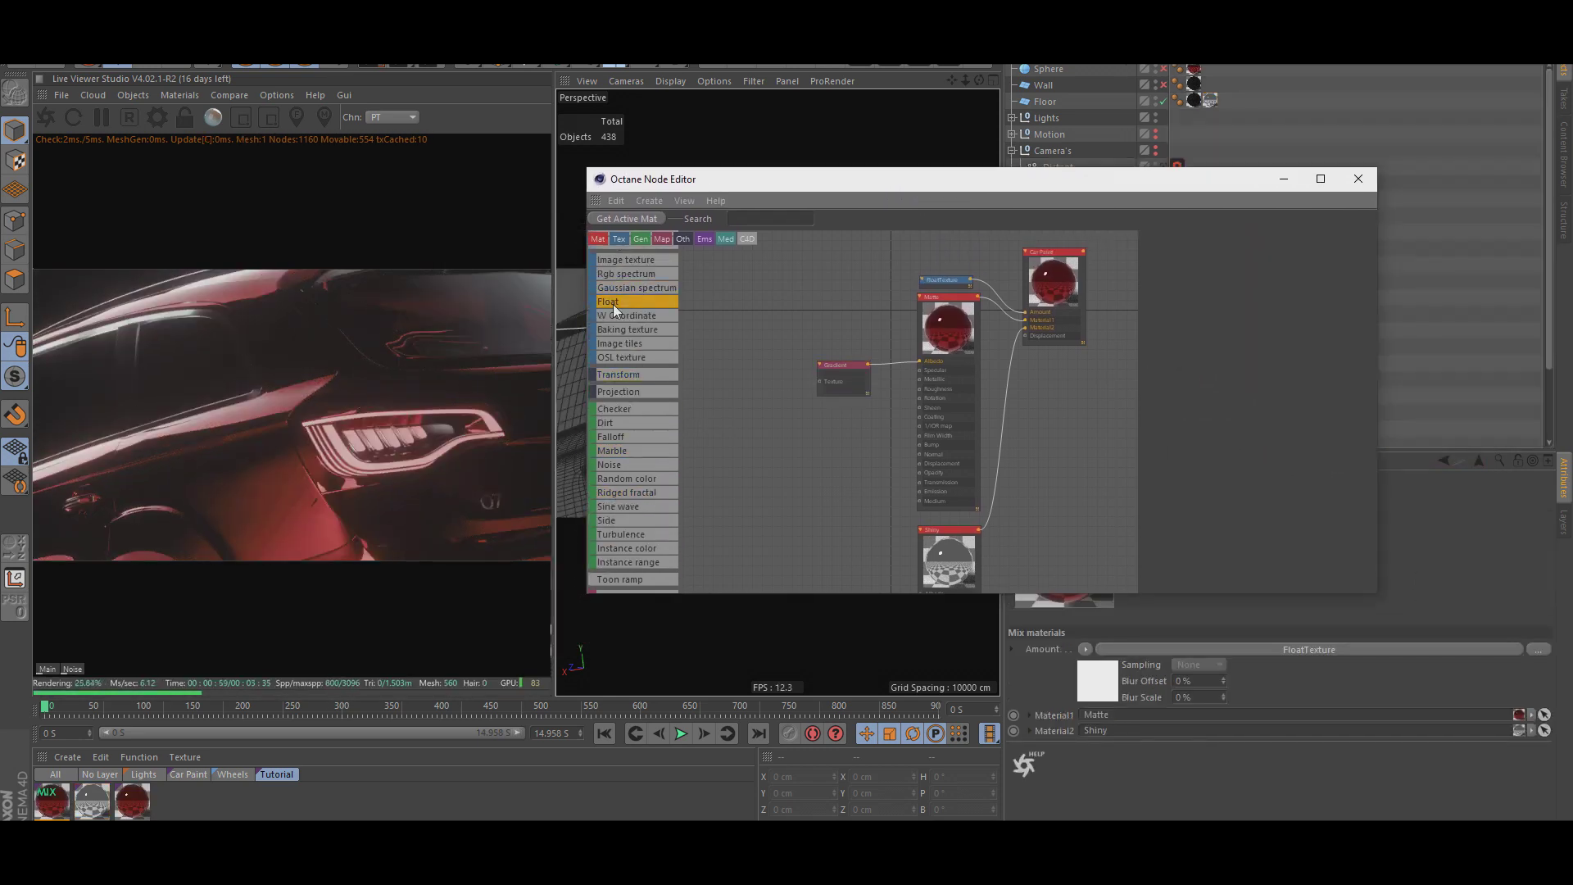
drag(612, 303, 919, 389)
click(816, 441)
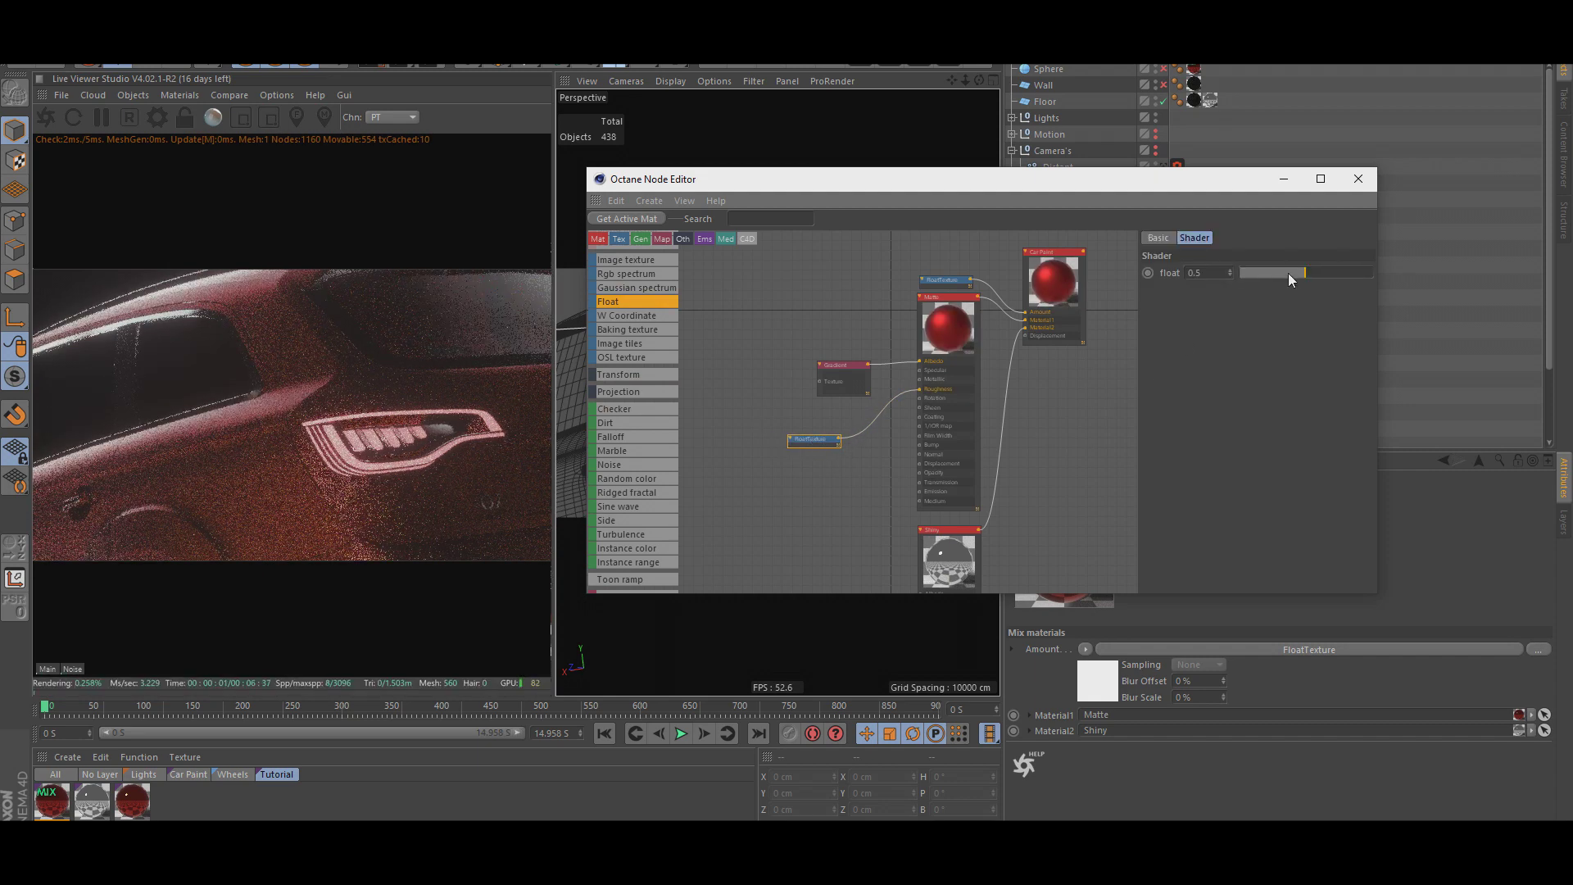
double_click(1201, 273)
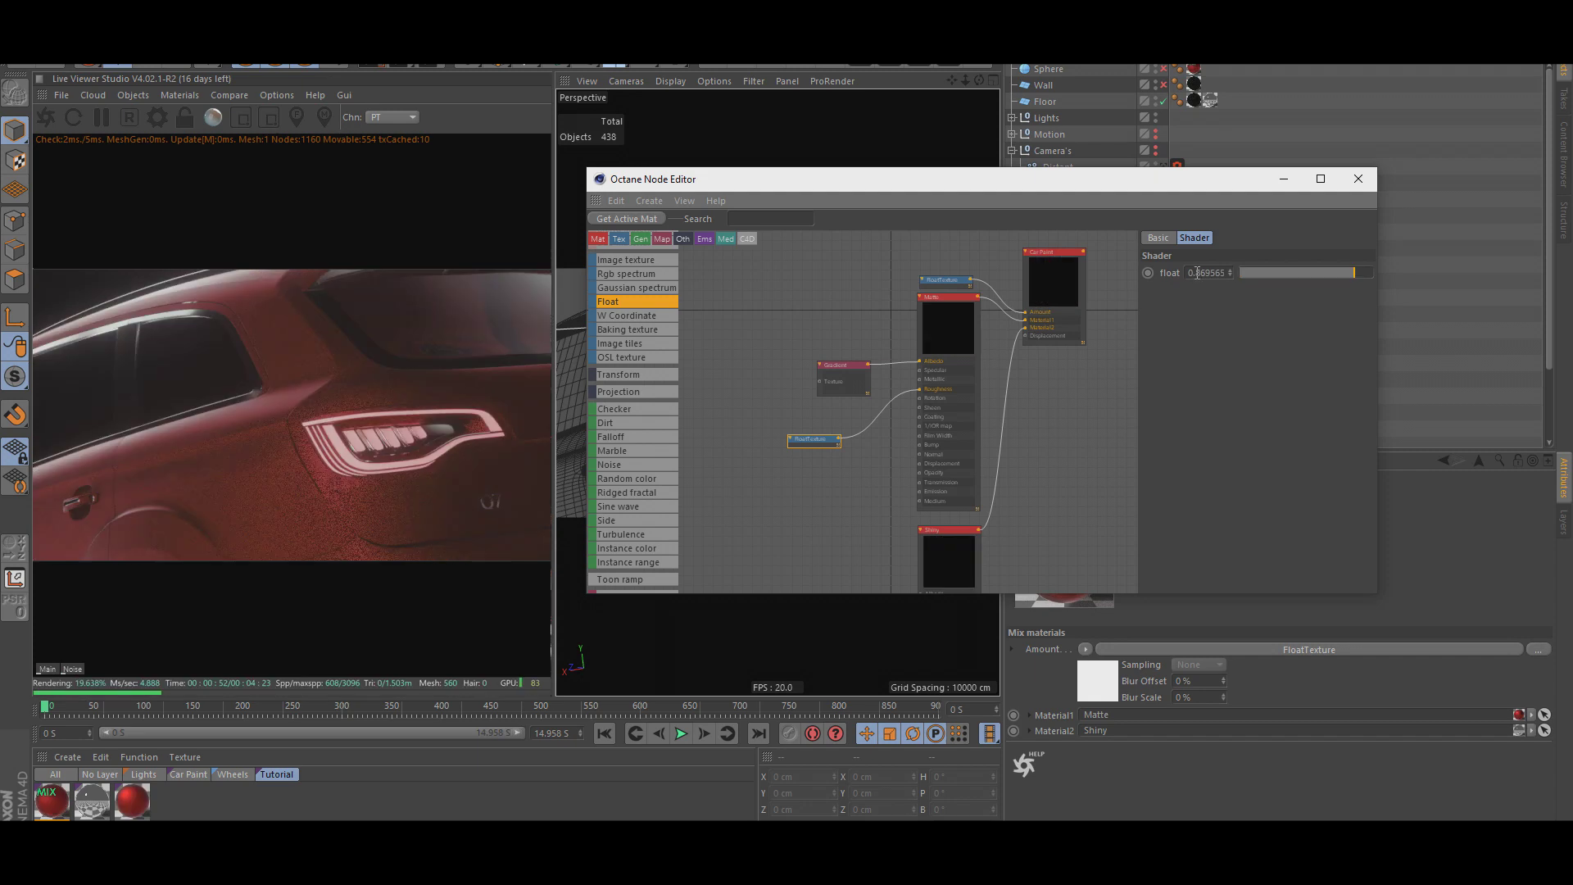
text(0.1)
click(1299, 383)
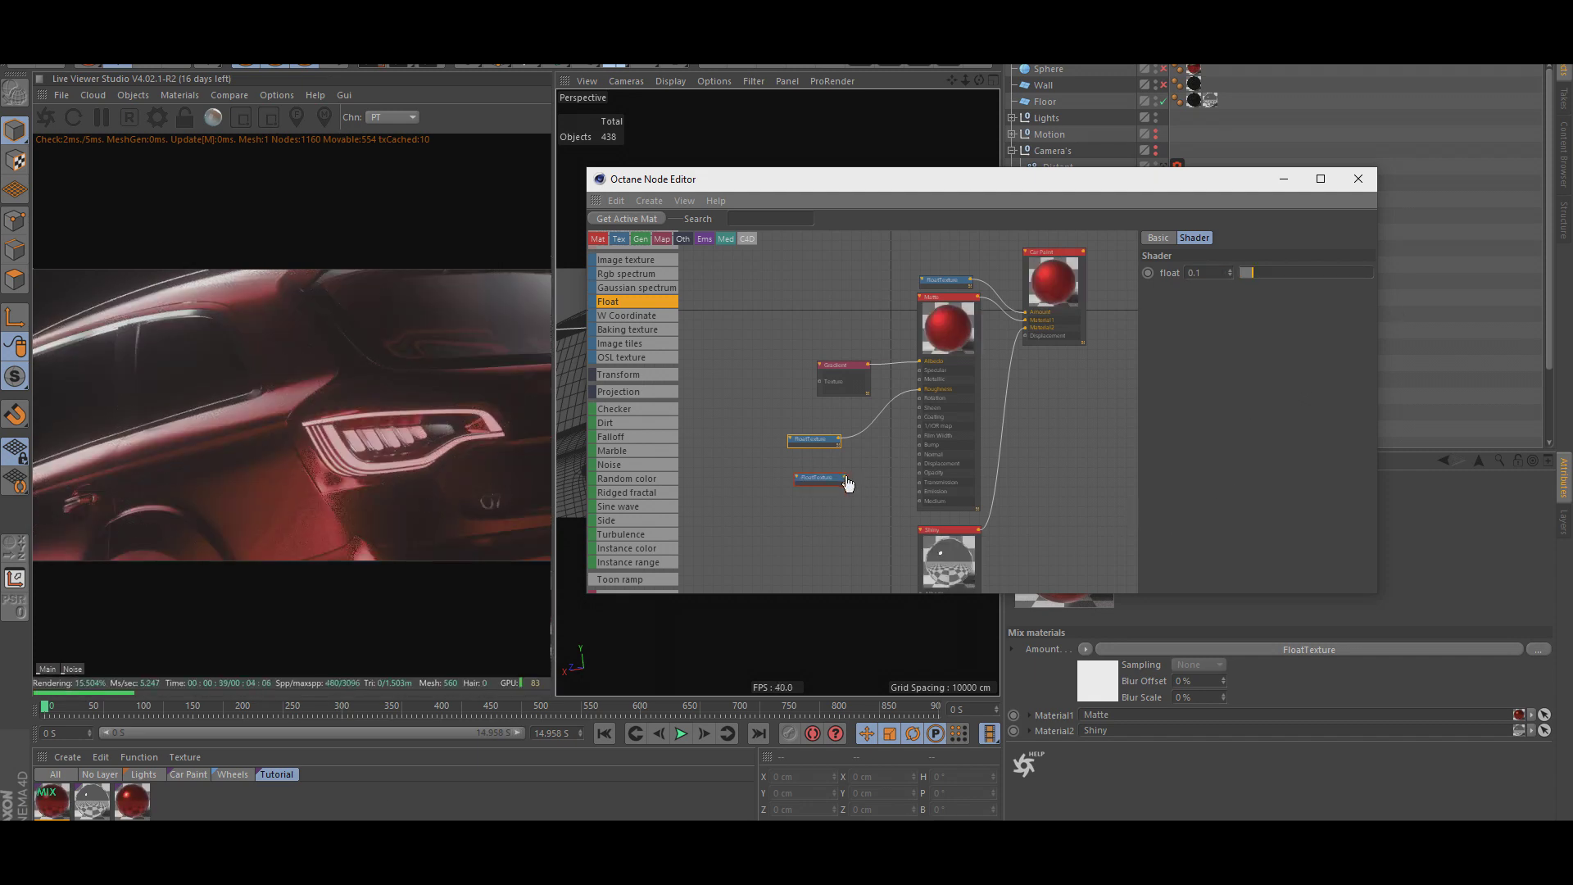
drag(845, 478, 919, 418)
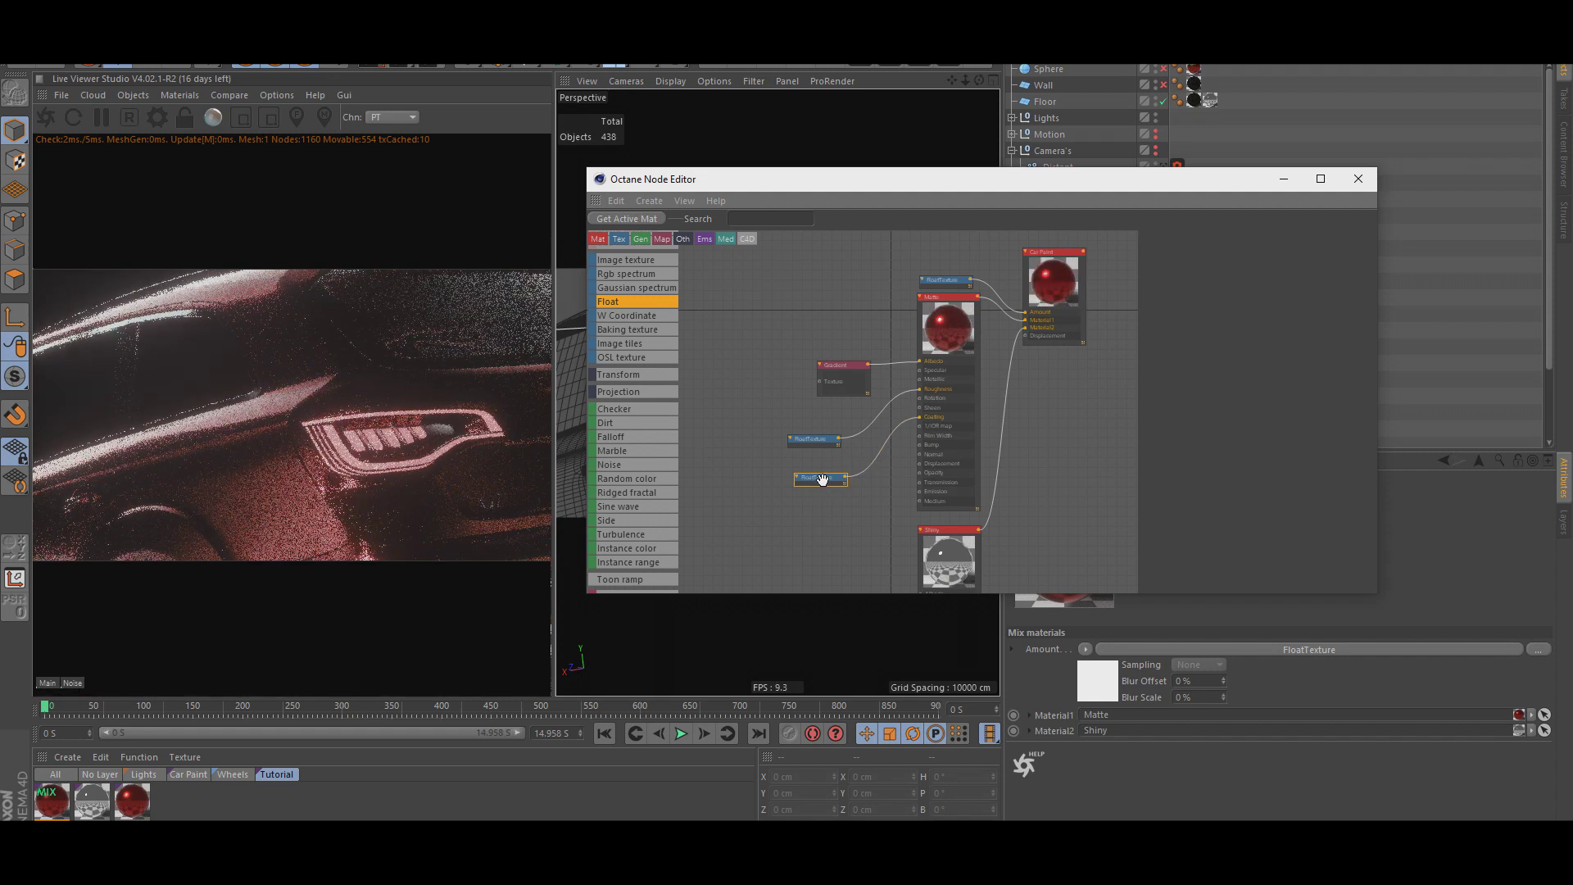
click(822, 479)
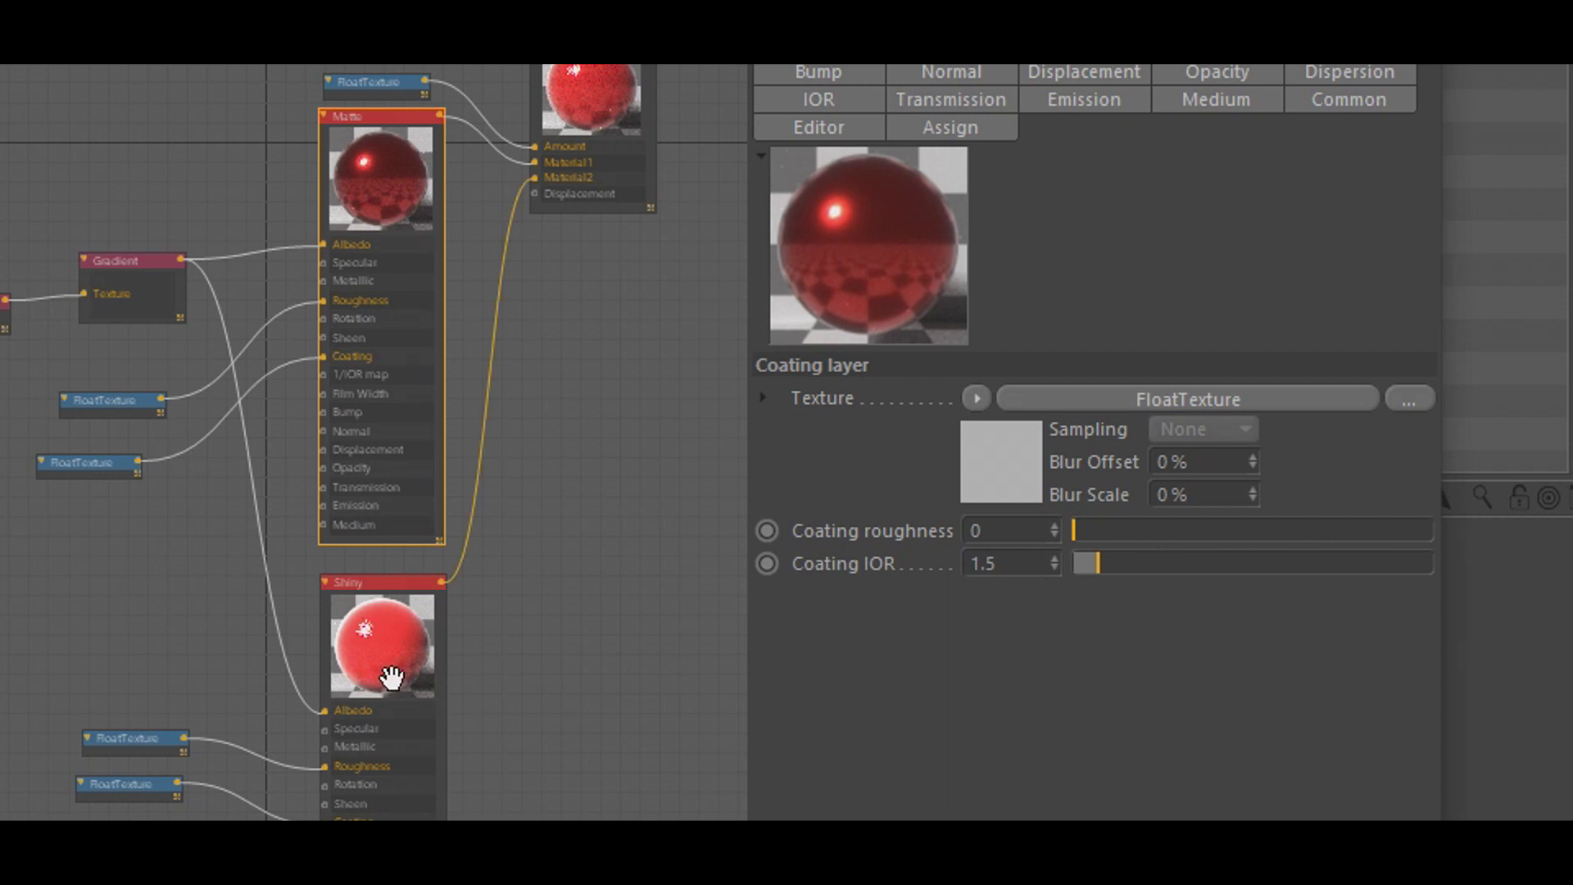
Set the Matte material's dielectric IOR to 2 and try the Shiny material's coating roughness at about 0.06.
click(343, 673)
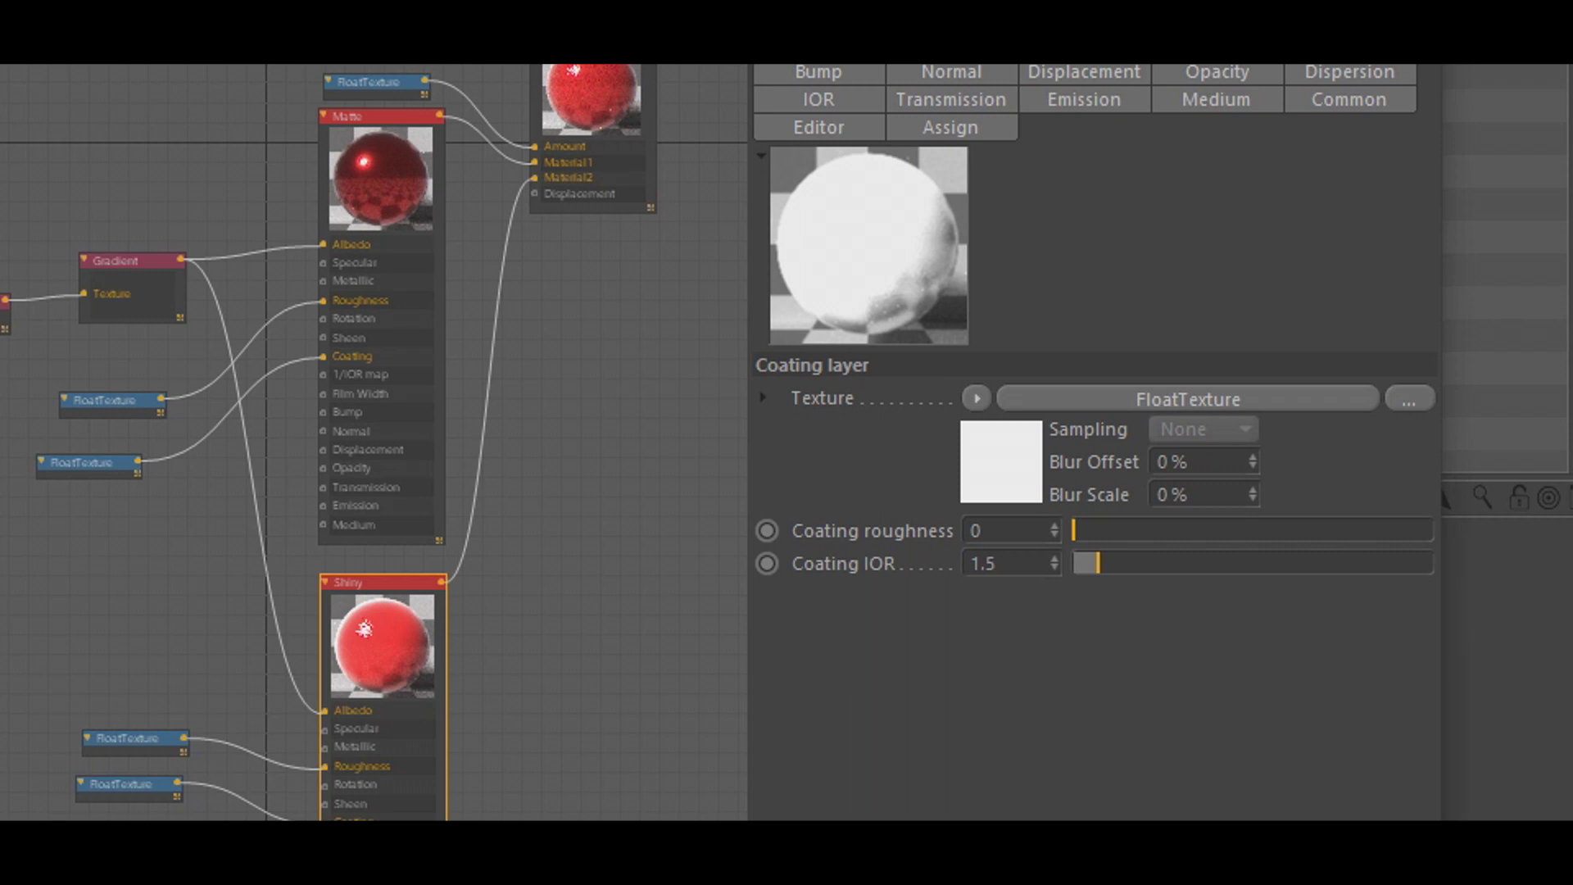
click(397, 351)
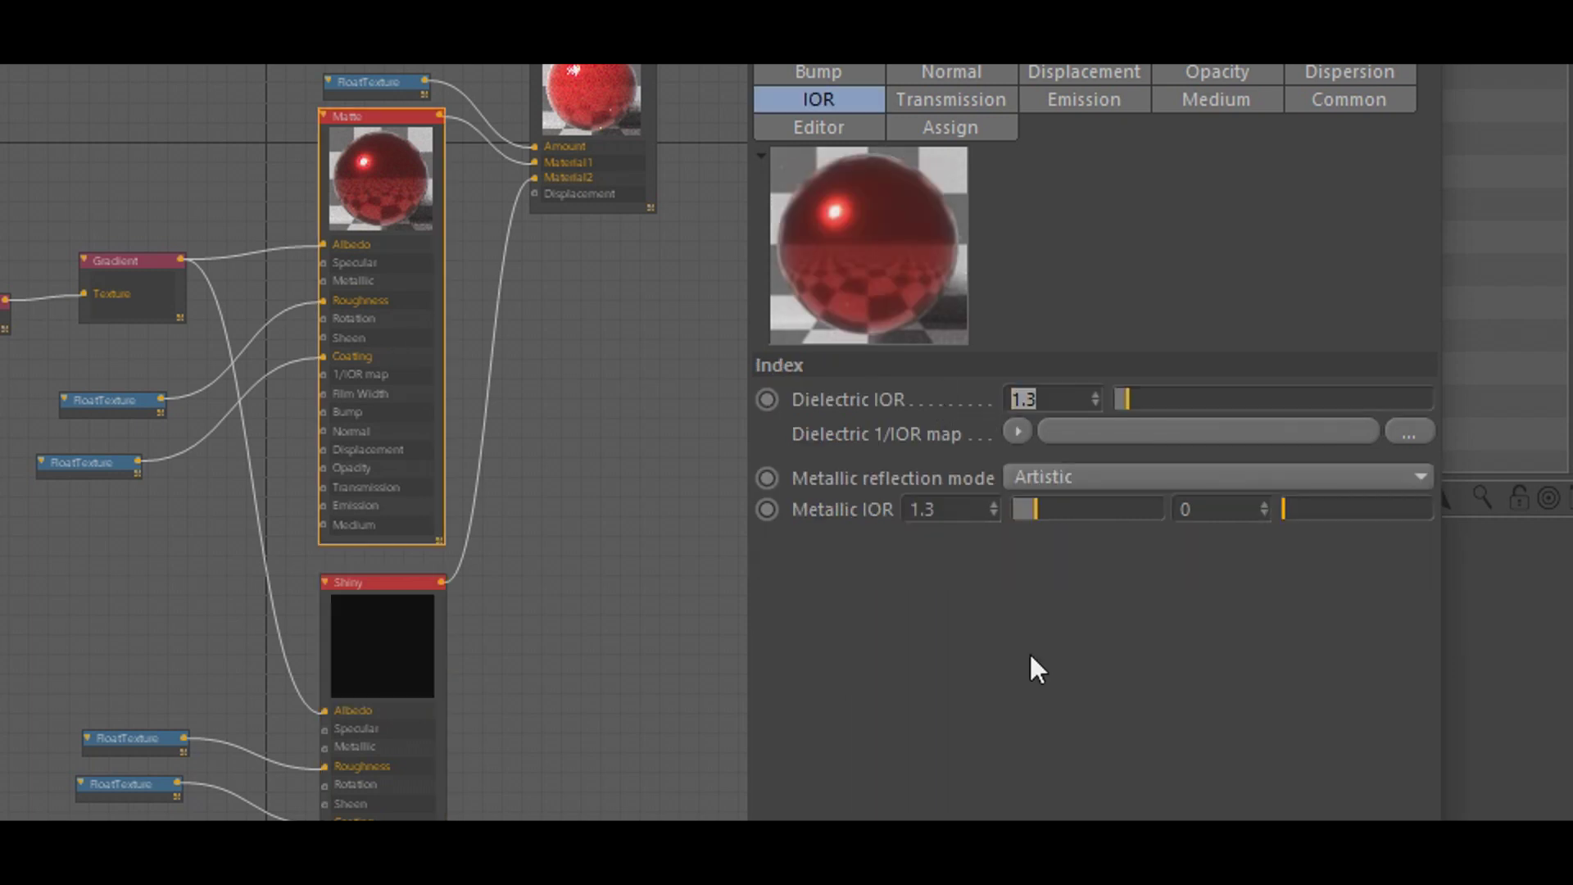
text(2.)
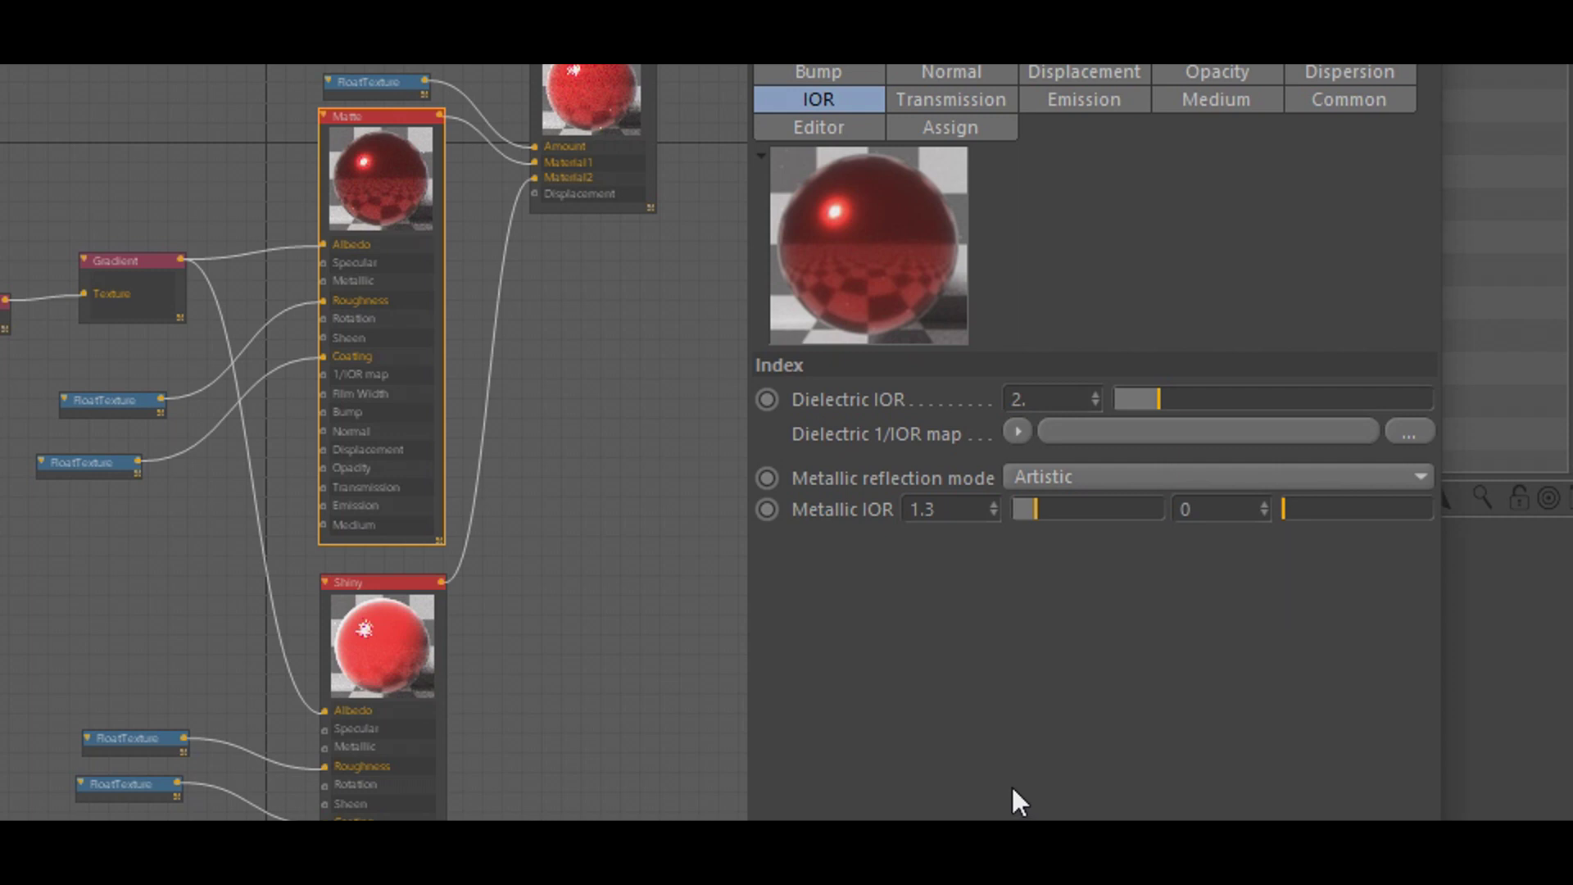
click(393, 674)
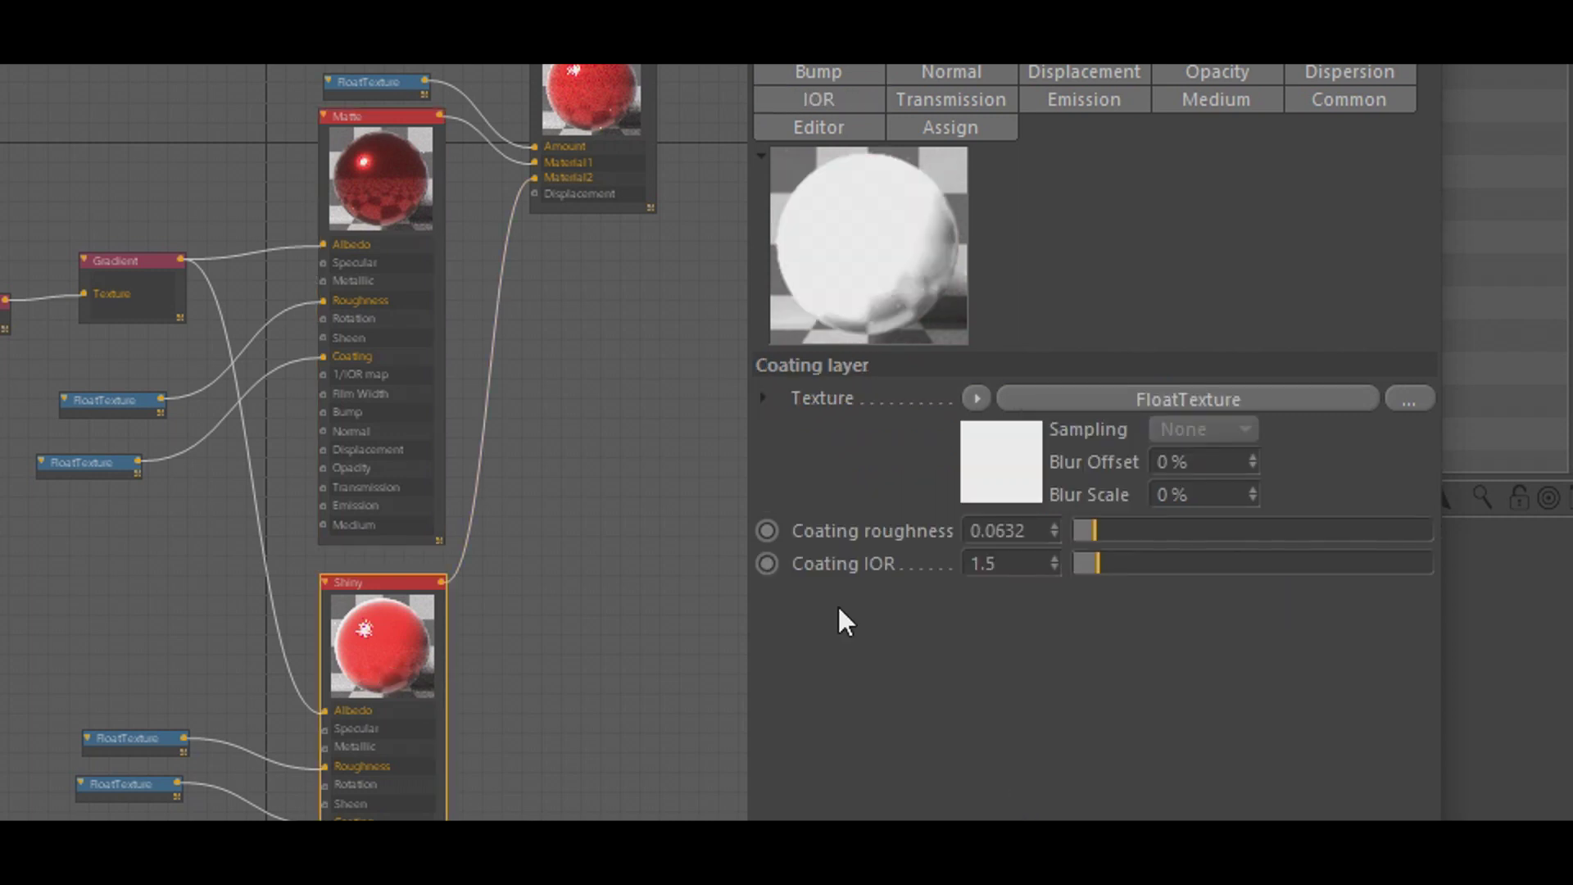
drag(1098, 528, 1051, 528)
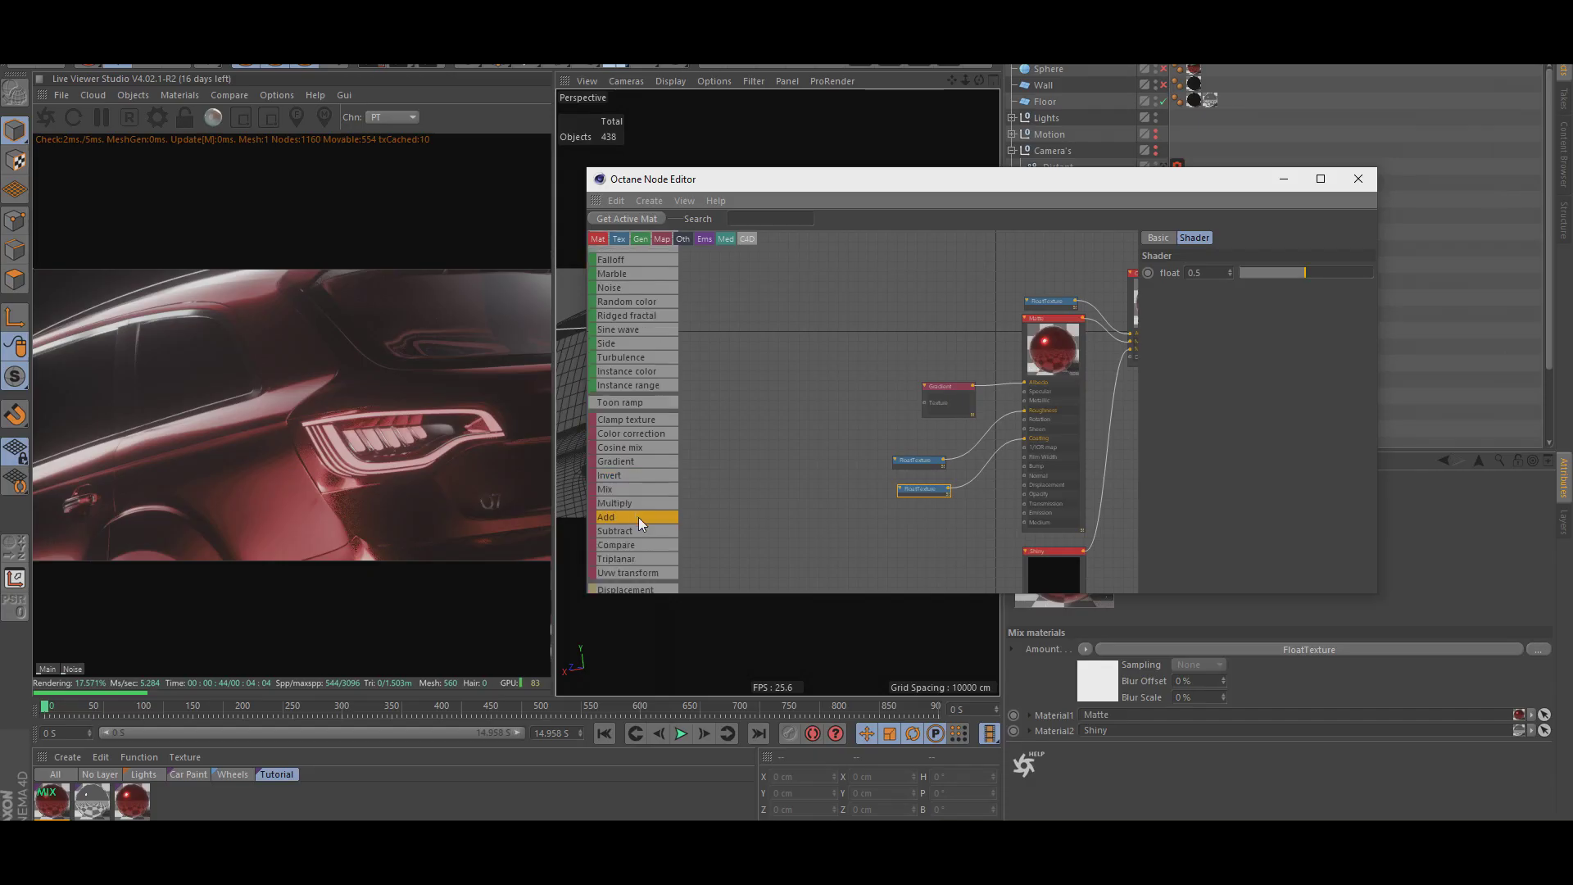
Feed the Gradient's Texture input from an Invert node driven by a Falloff map.
drag(623, 475, 827, 416)
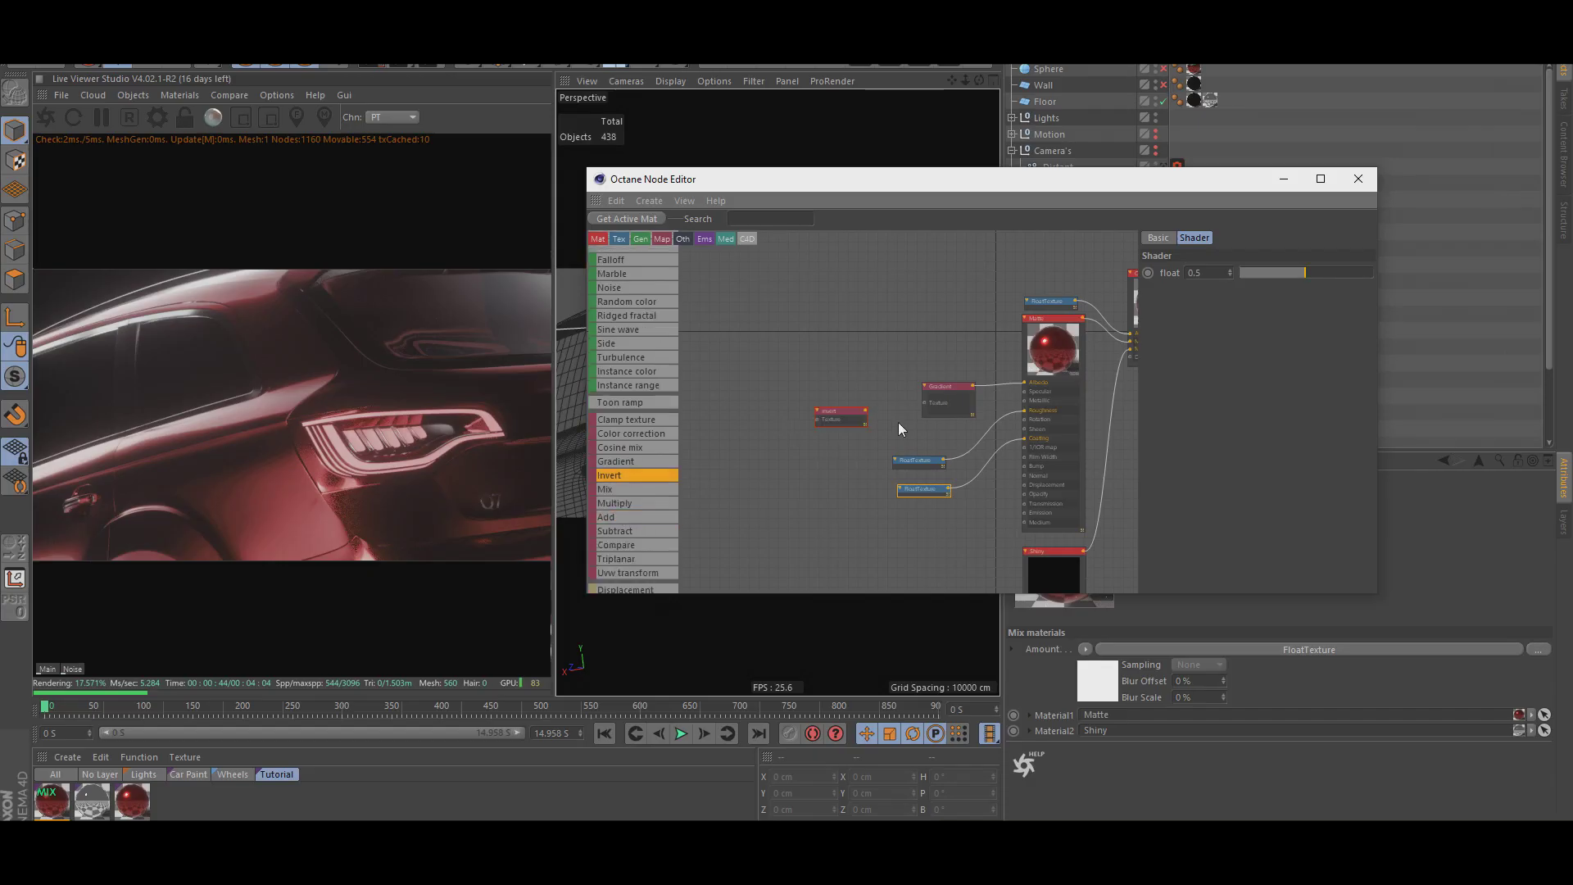
drag(924, 403, 865, 411)
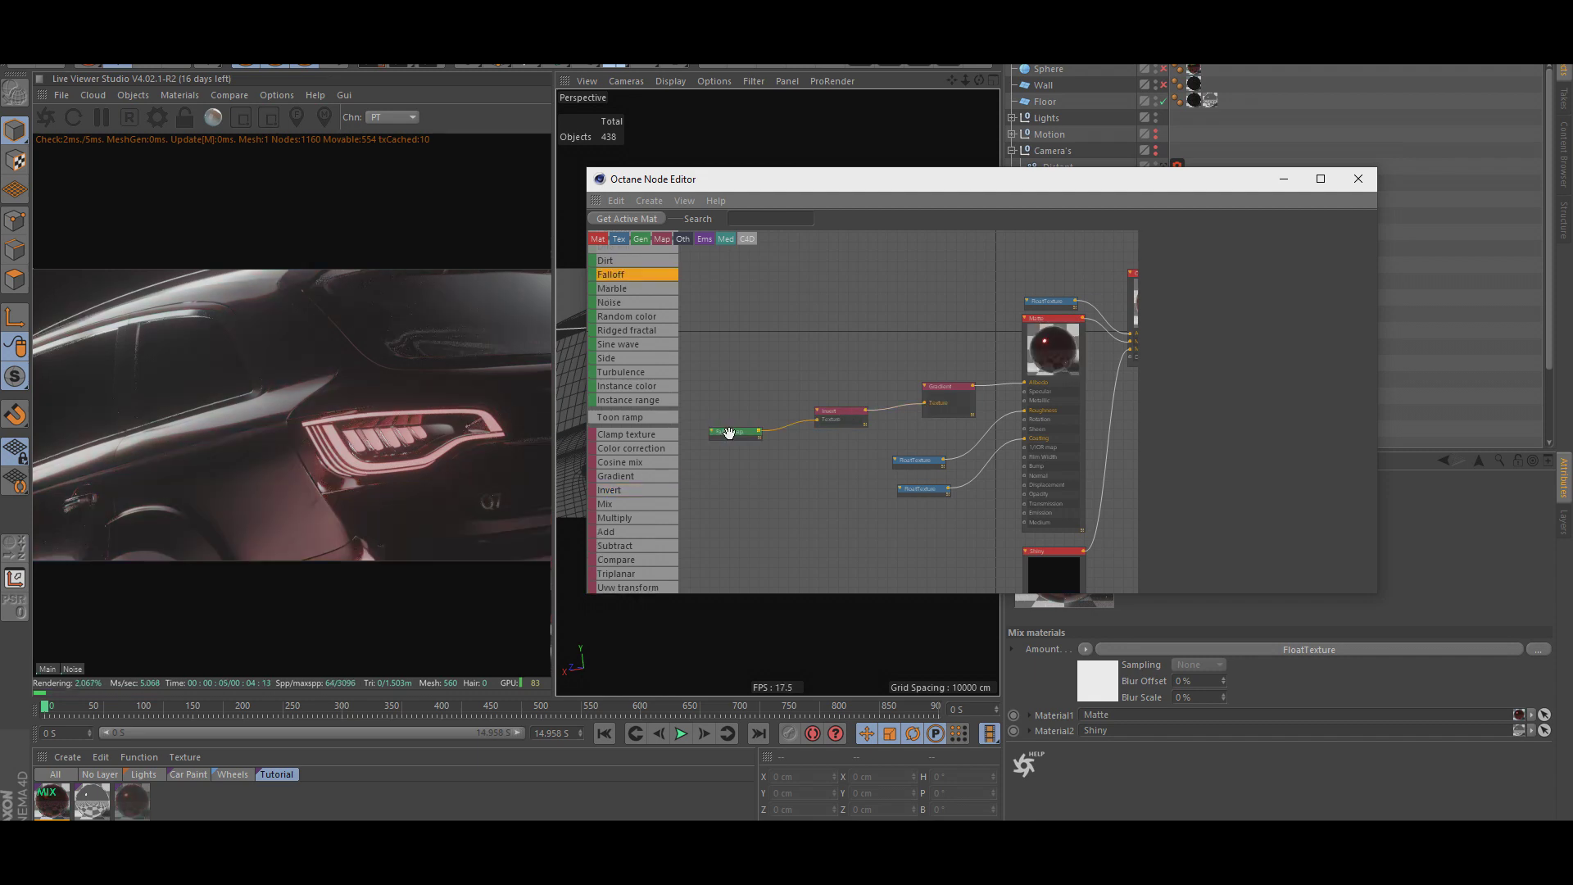
Adjust the Falloff map's minimum value, trying about 0.52 and then lowering it.
click(729, 433)
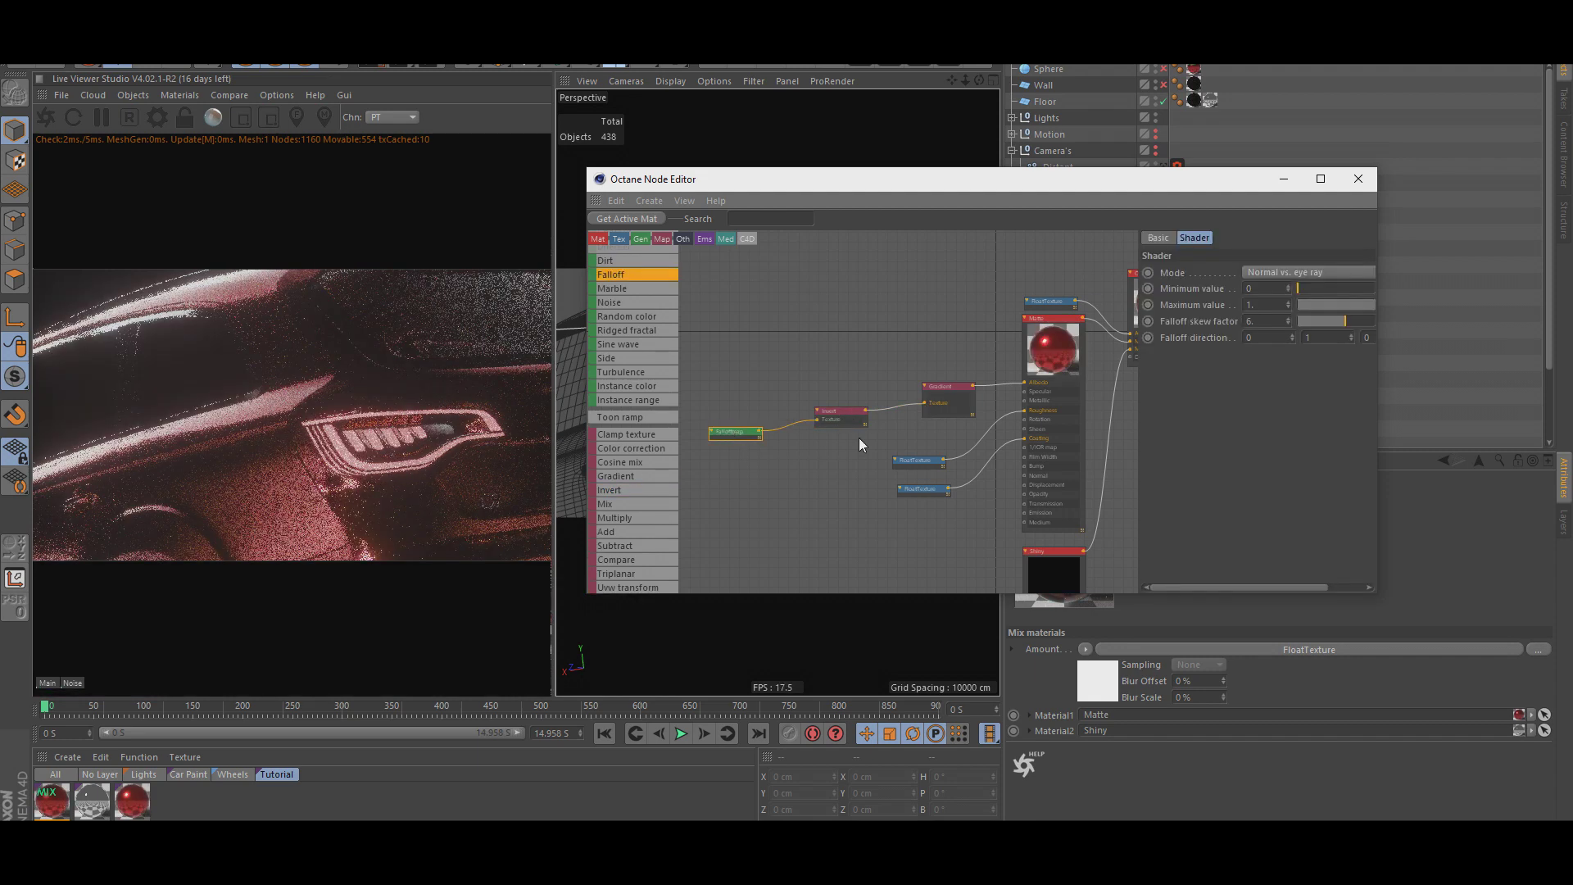
drag(1378, 387, 1479, 387)
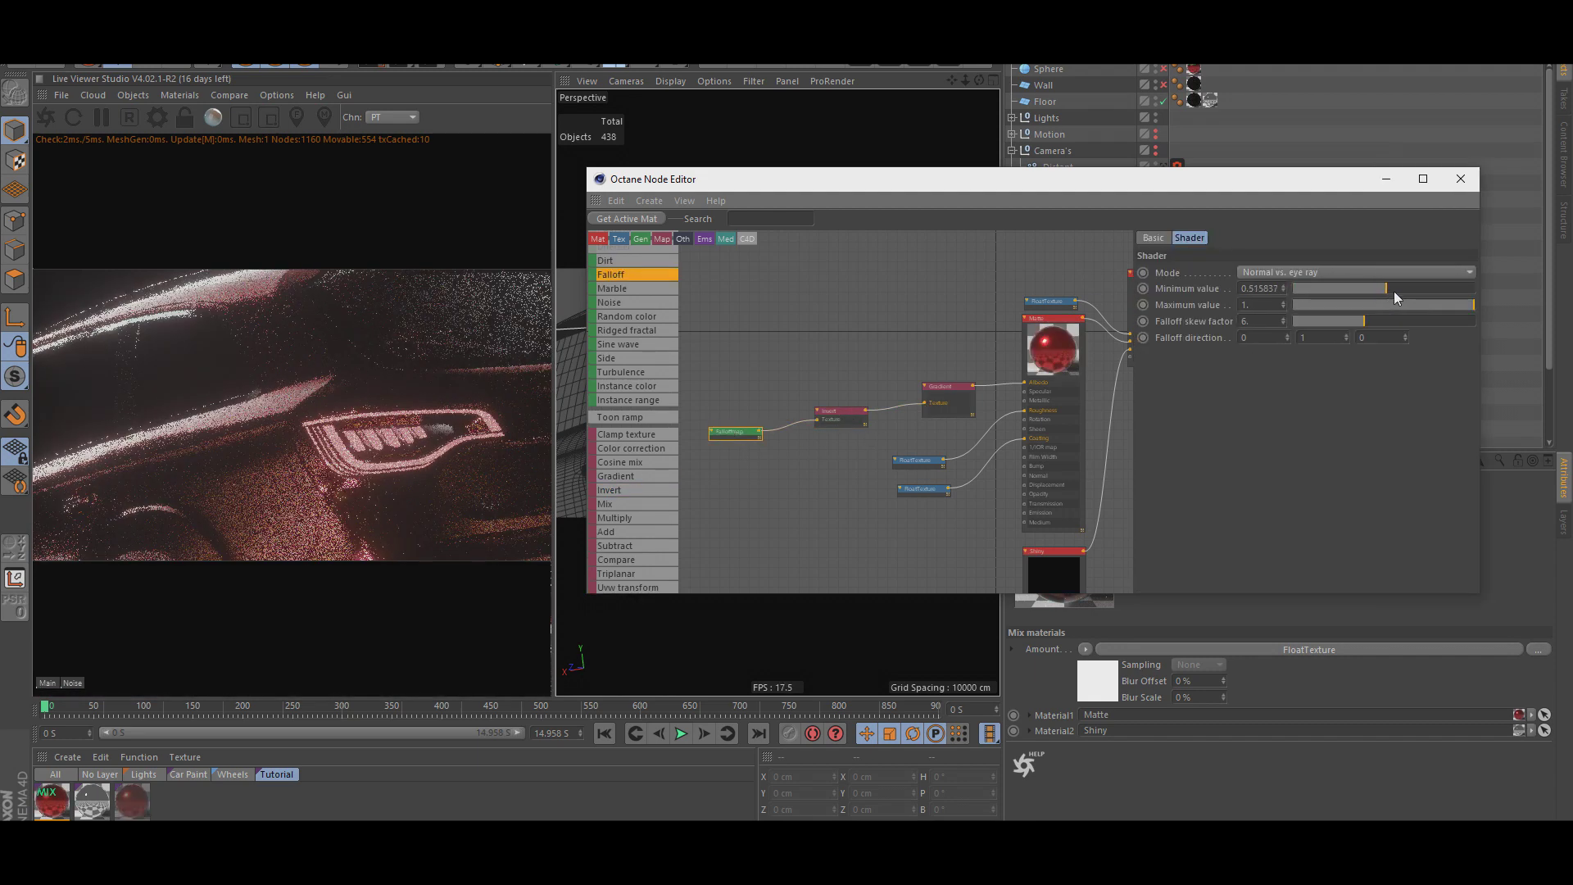
drag(1393, 290, 1330, 288)
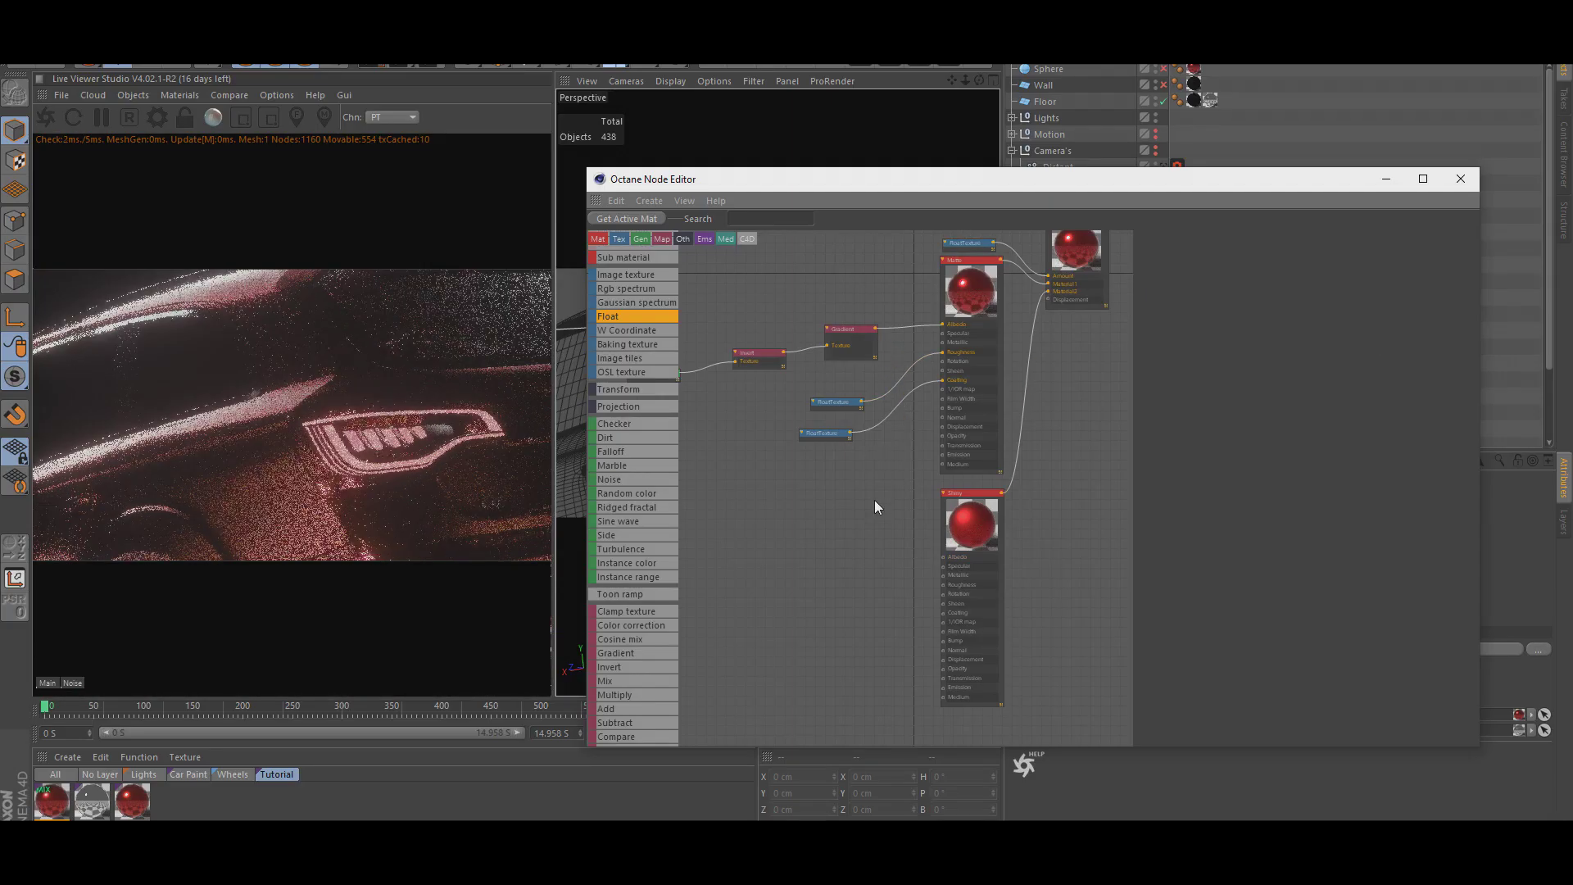
Set the Float texture driving the mix material's Amount to 0.
click(968, 244)
drag(1366, 272, 1158, 270)
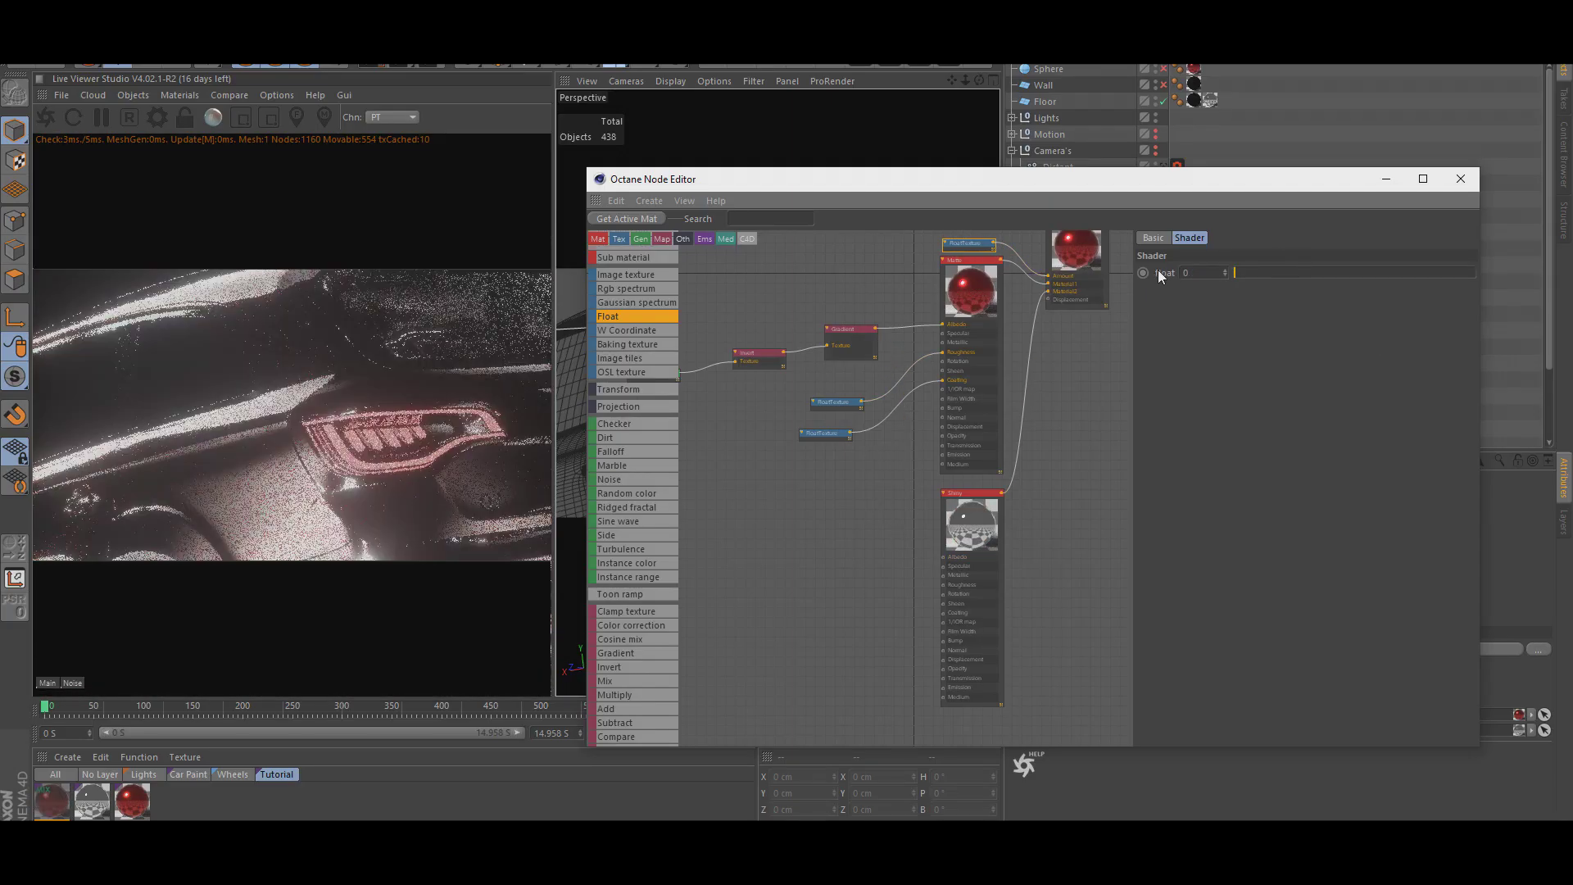
Feed the Shiny material's Albedo from the Gradient and its Roughness from a Float texture set to 0.
key(ctrl+z)
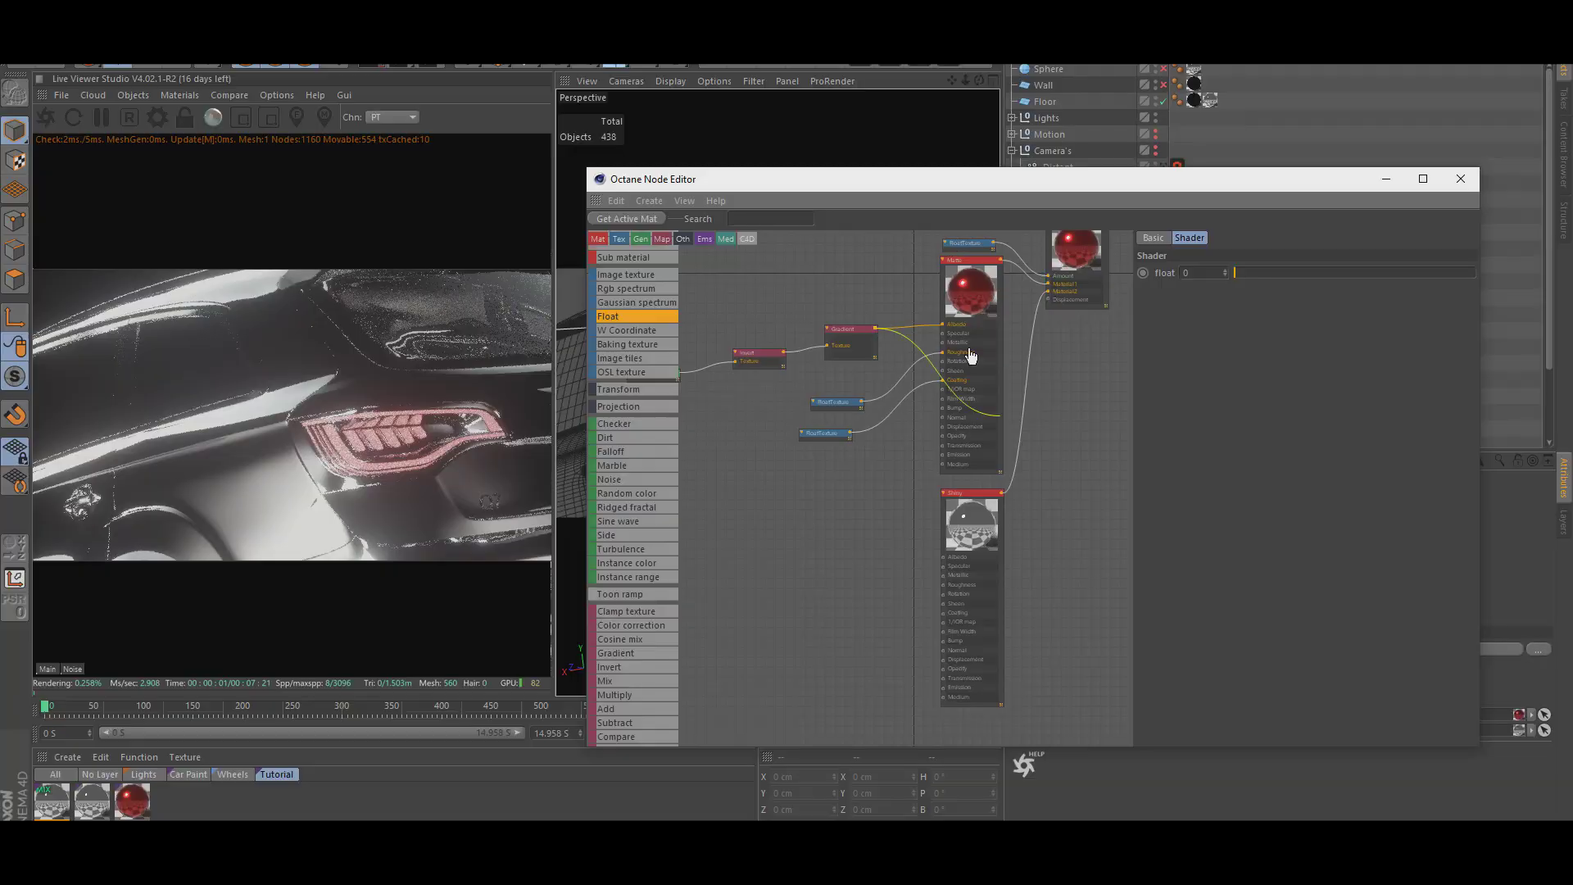
drag(971, 354, 945, 565)
middle_drag(892, 579, 906, 520)
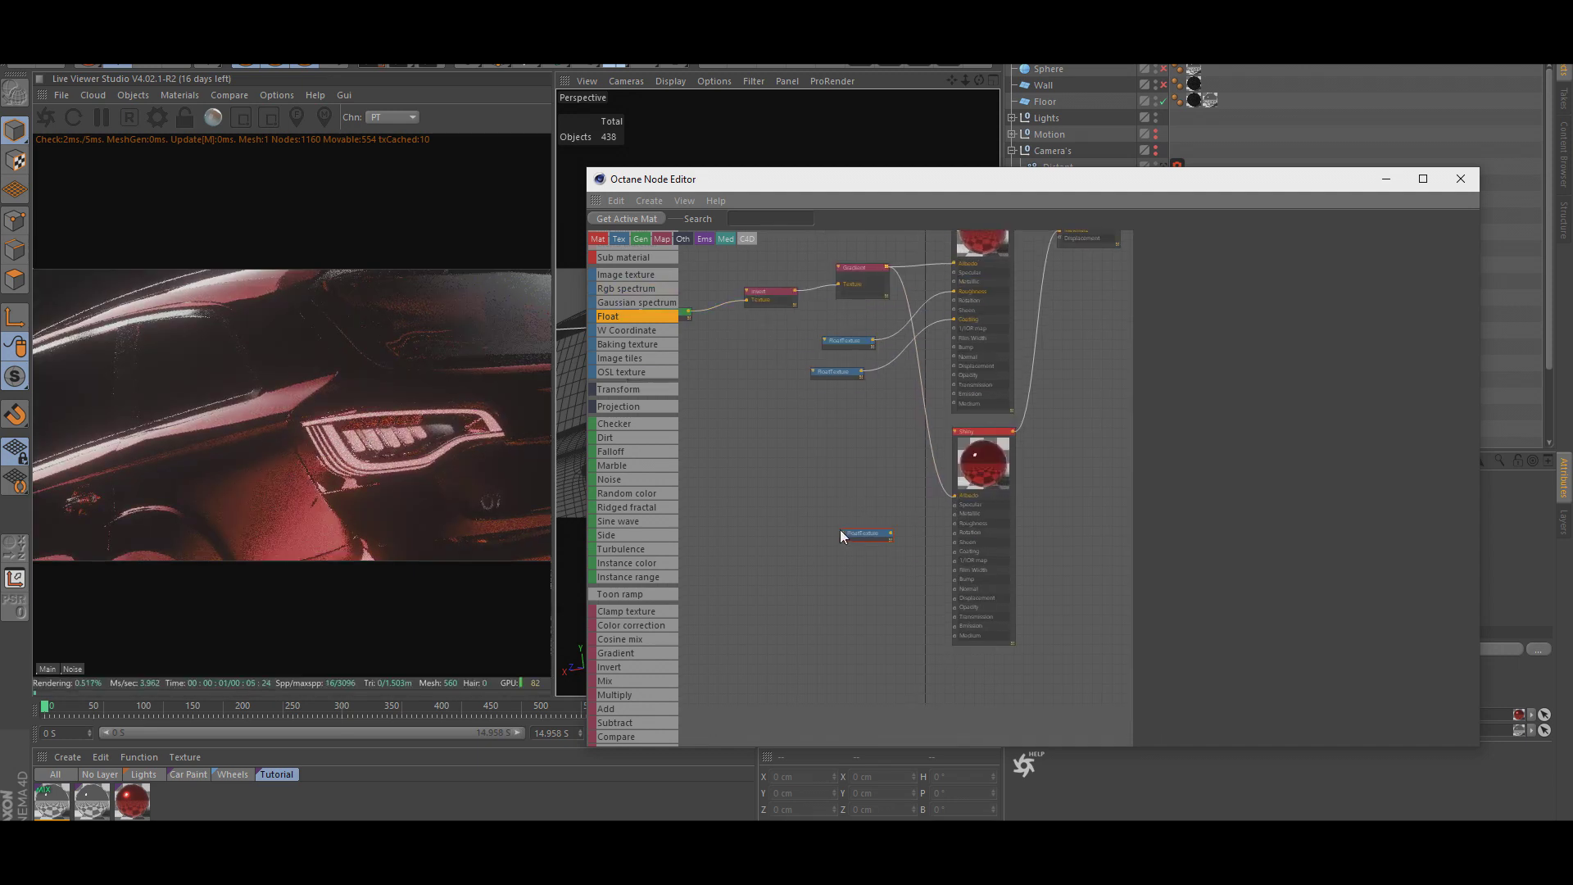
drag(893, 538, 865, 510)
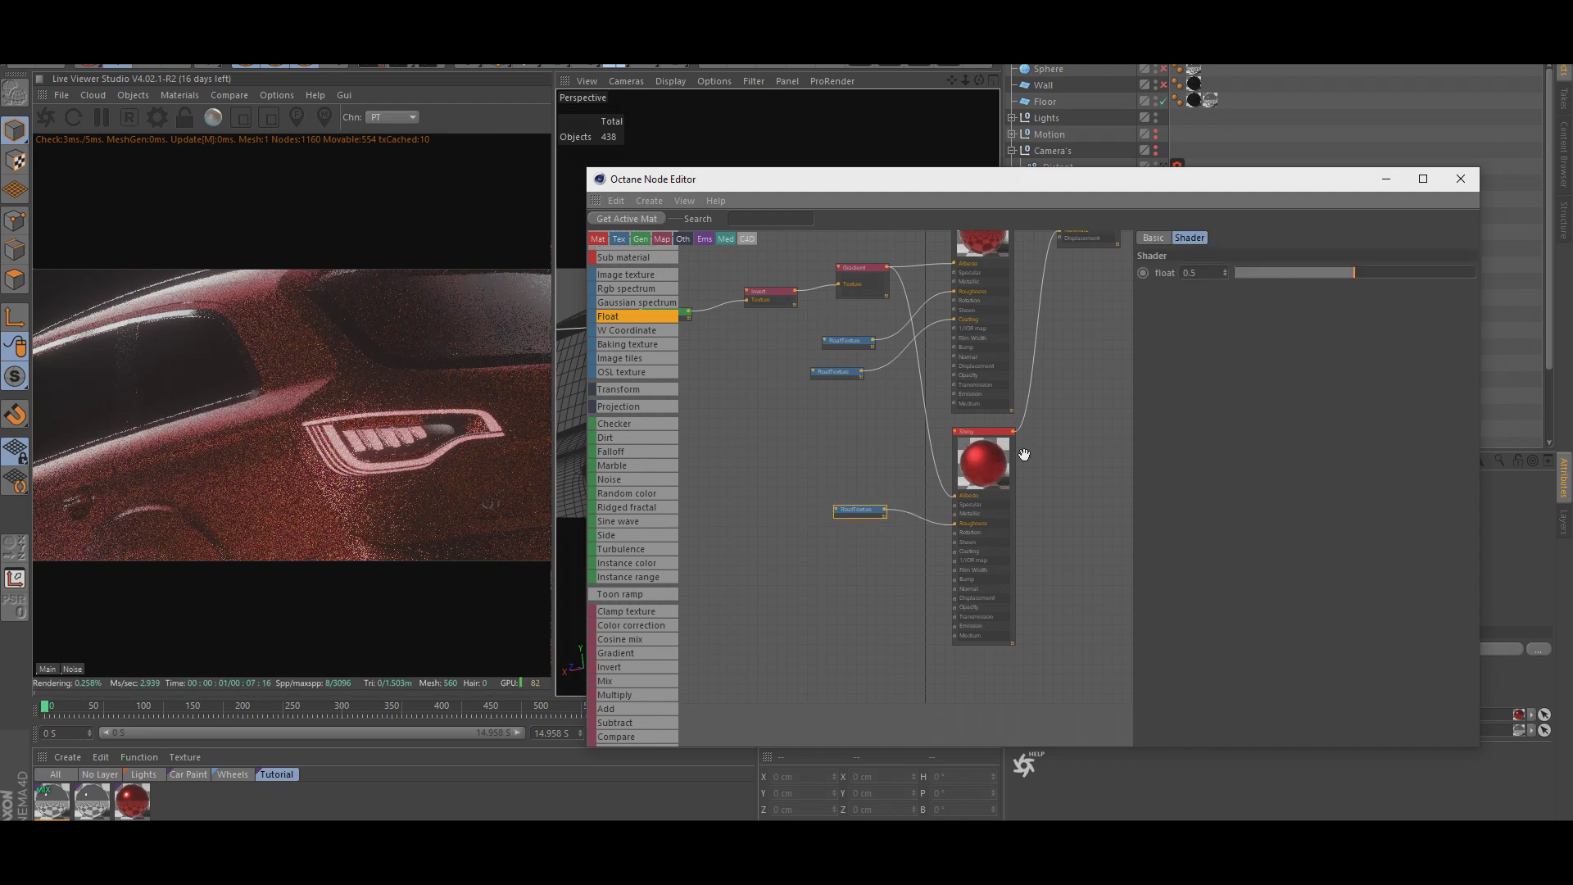
drag(1275, 275, 1187, 278)
Add a Float texture to the Shiny material's Coating input and set it to 1.
drag(656, 317, 852, 405)
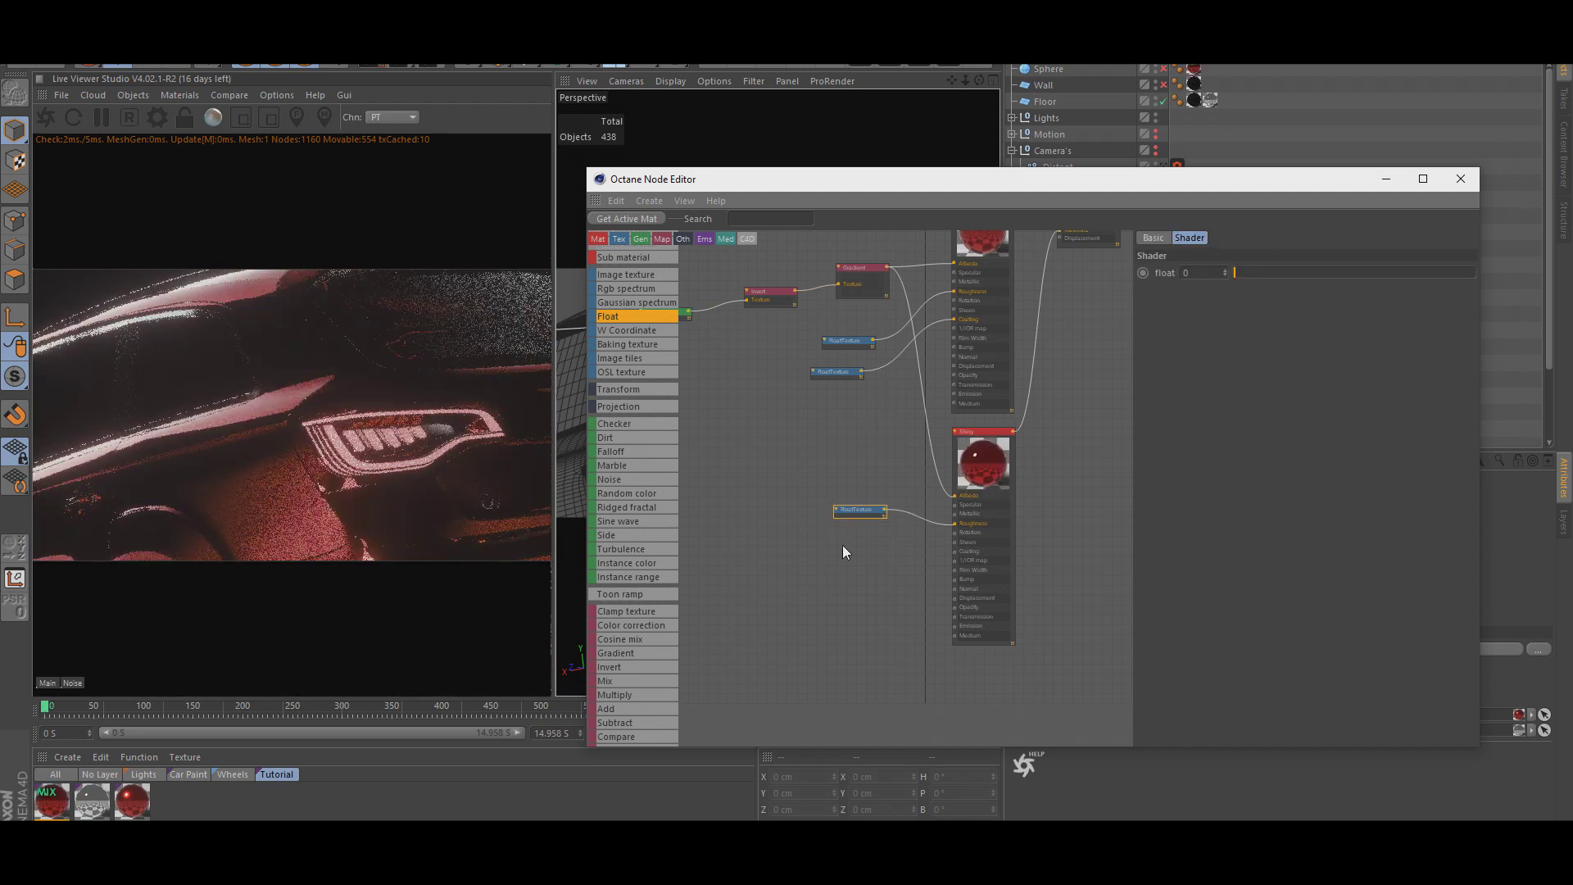
drag(843, 546, 955, 552)
drag(1315, 273, 1560, 274)
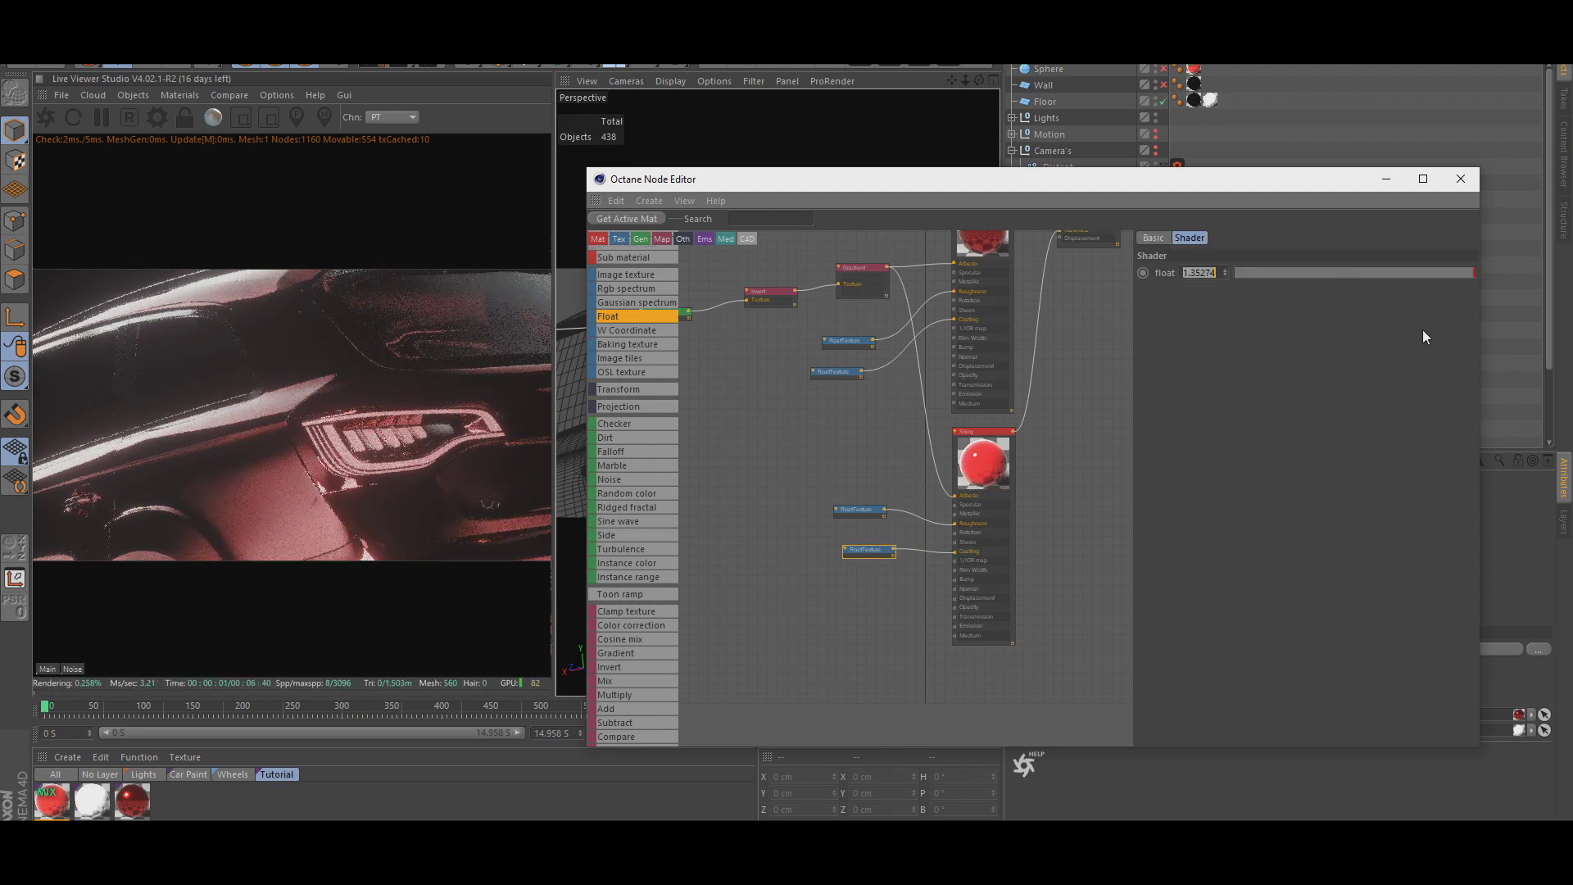
drag(875, 550, 858, 534)
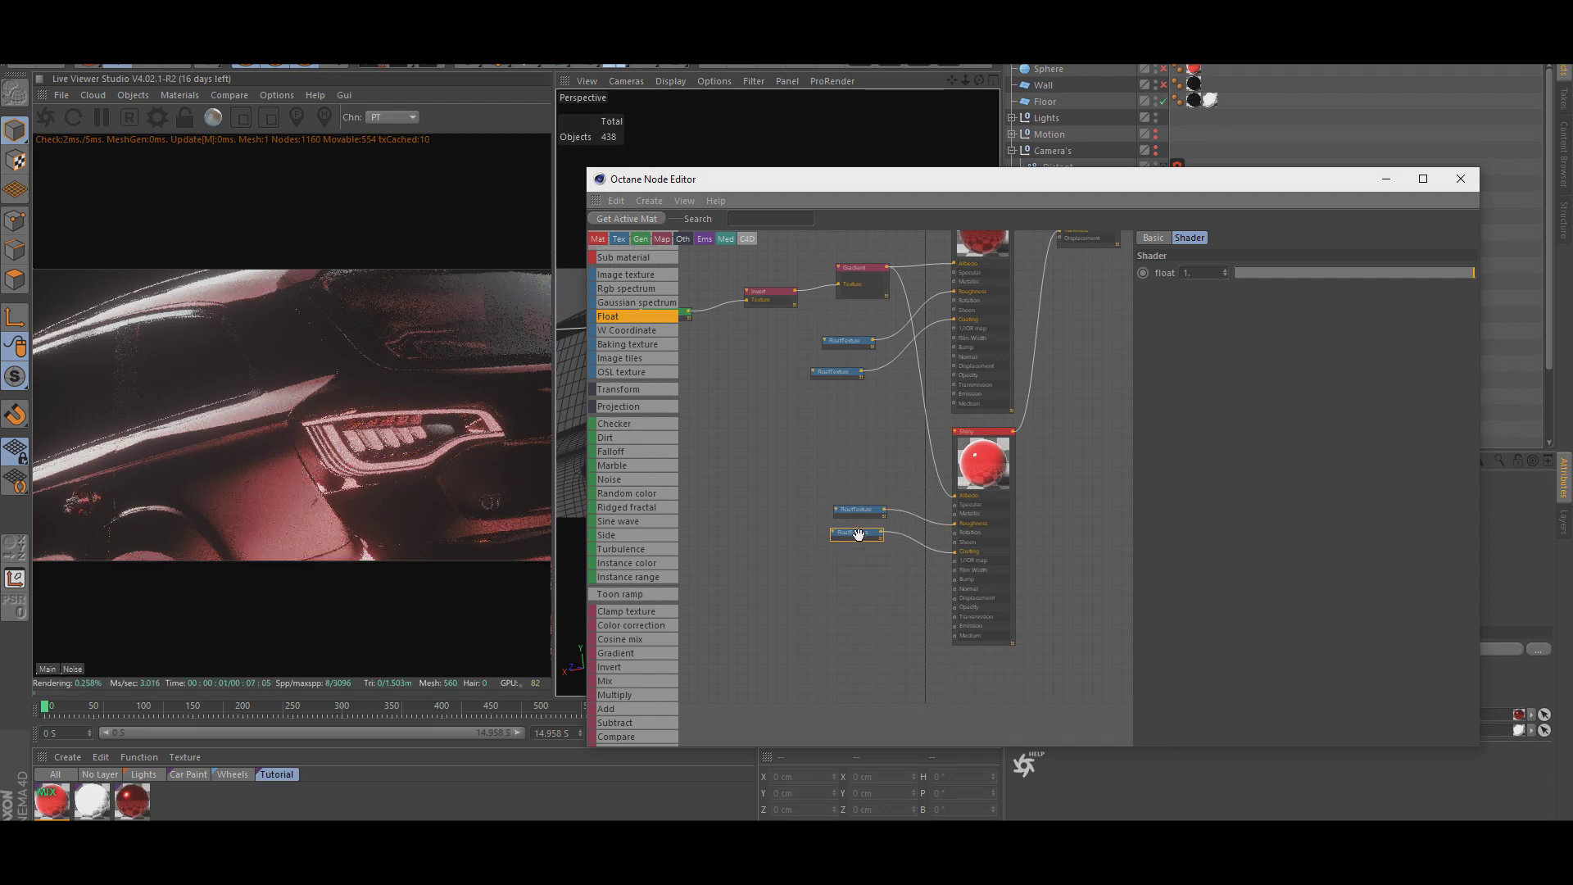
Drive the Shiny material's Bump with a Noise using Box texture projection, and scale the noise down uniformly in its Transform node.
drag(609, 479, 954, 578)
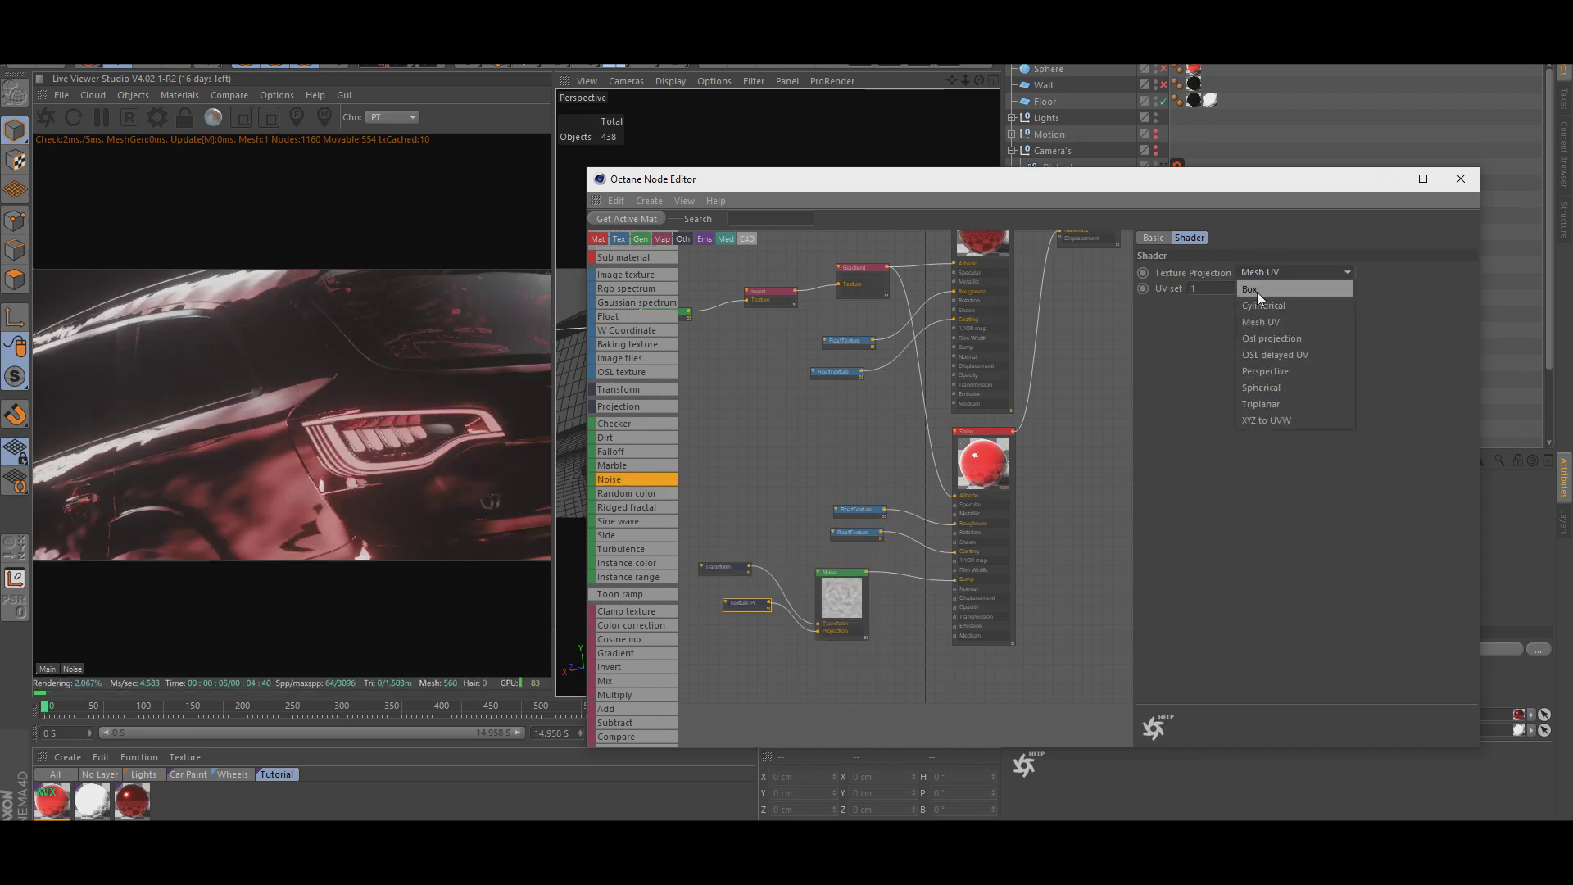
click(1266, 311)
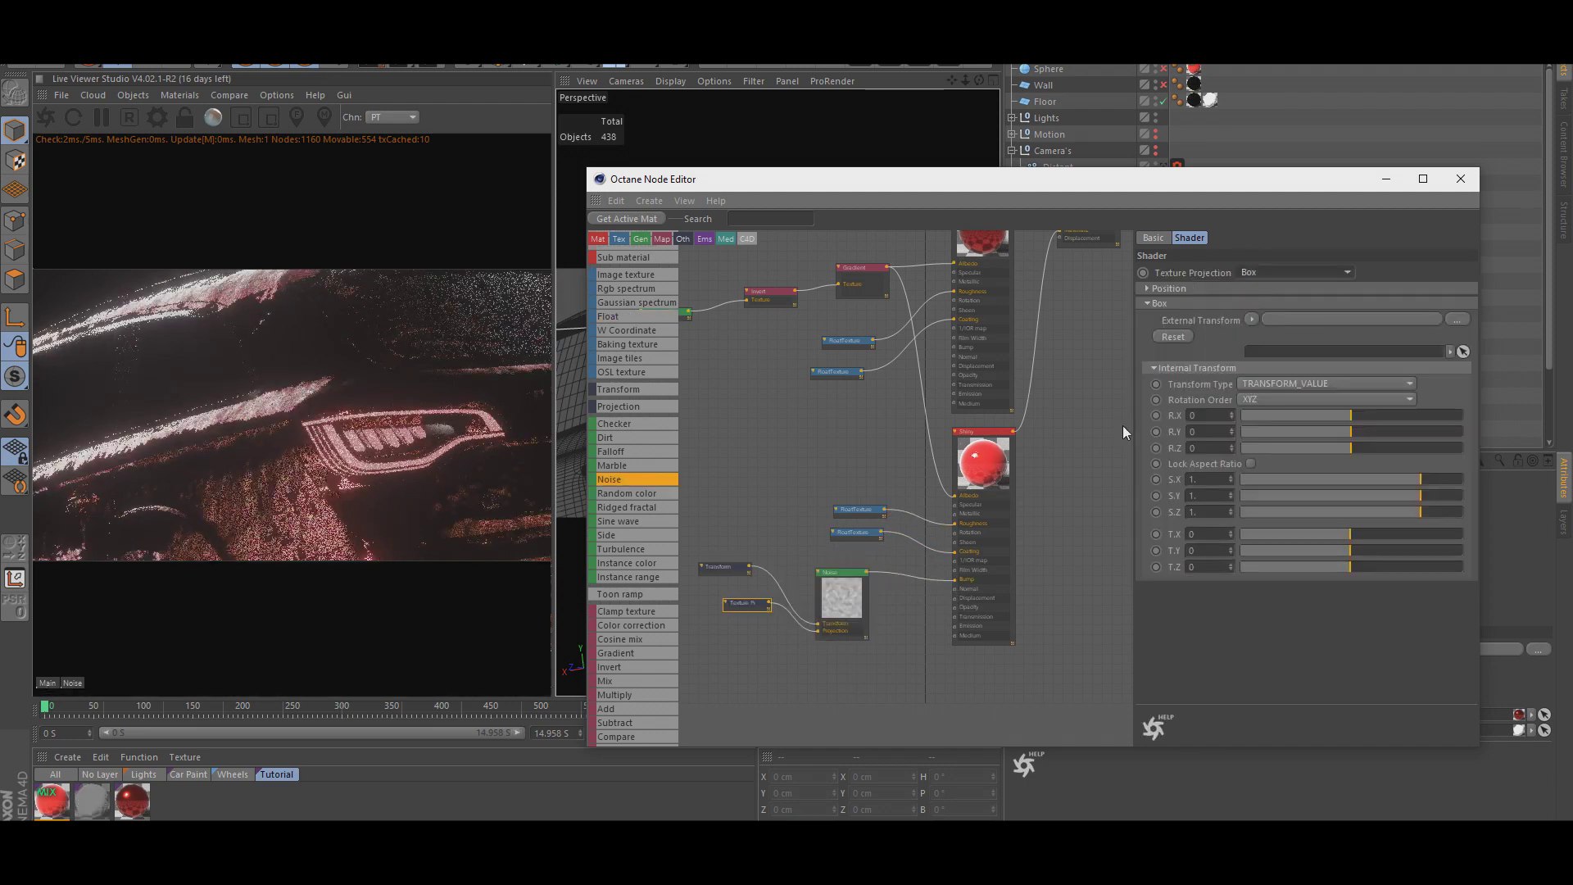
click(848, 614)
drag(844, 614, 837, 614)
click(724, 567)
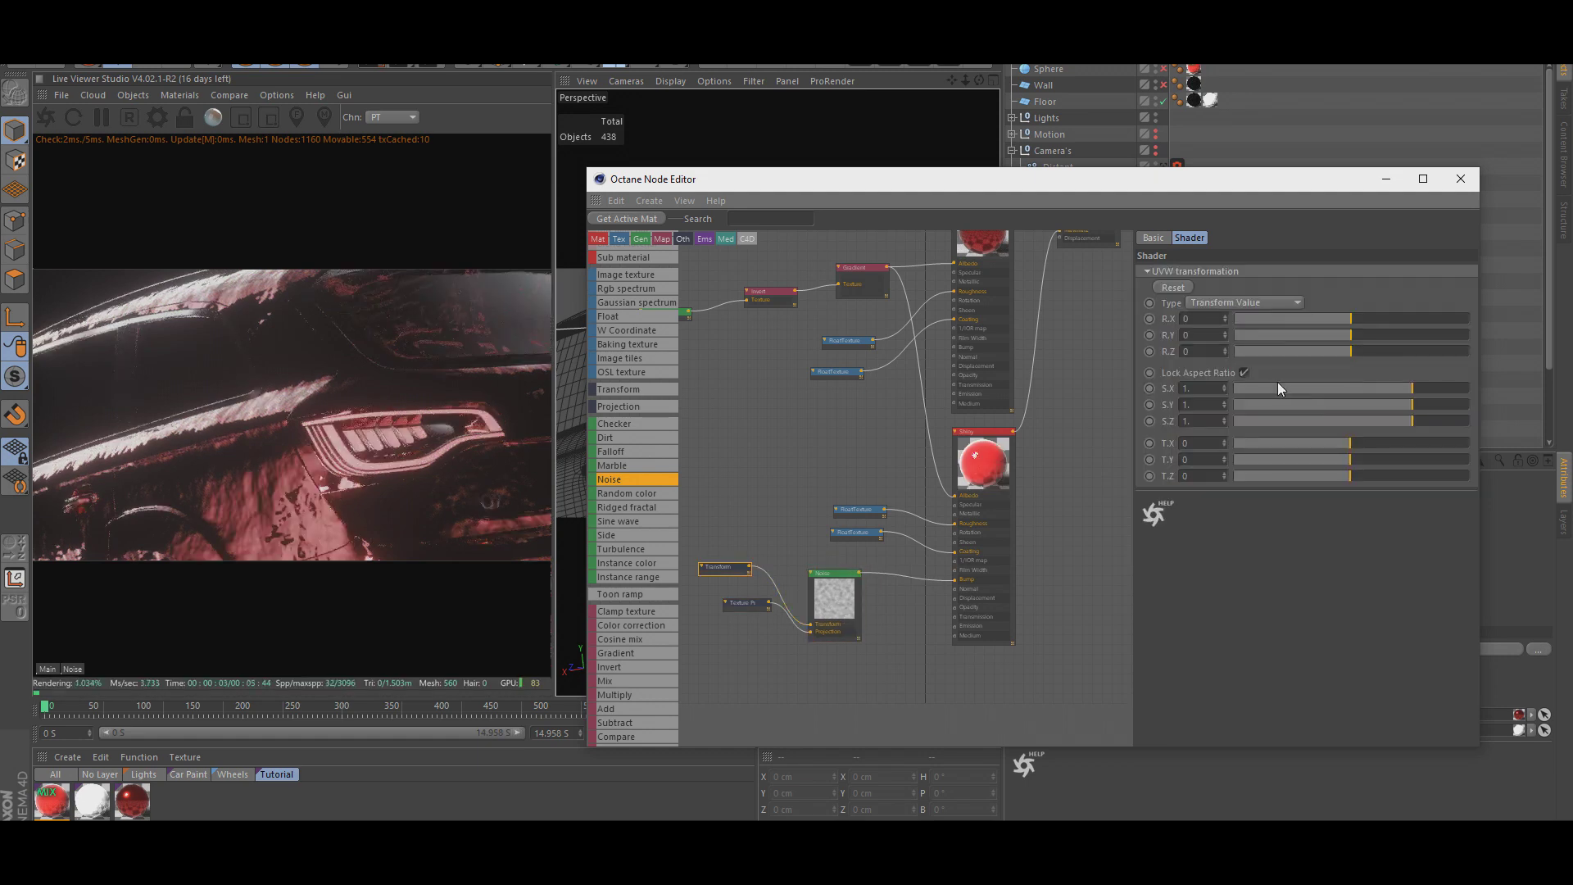
drag(1276, 385, 1252, 387)
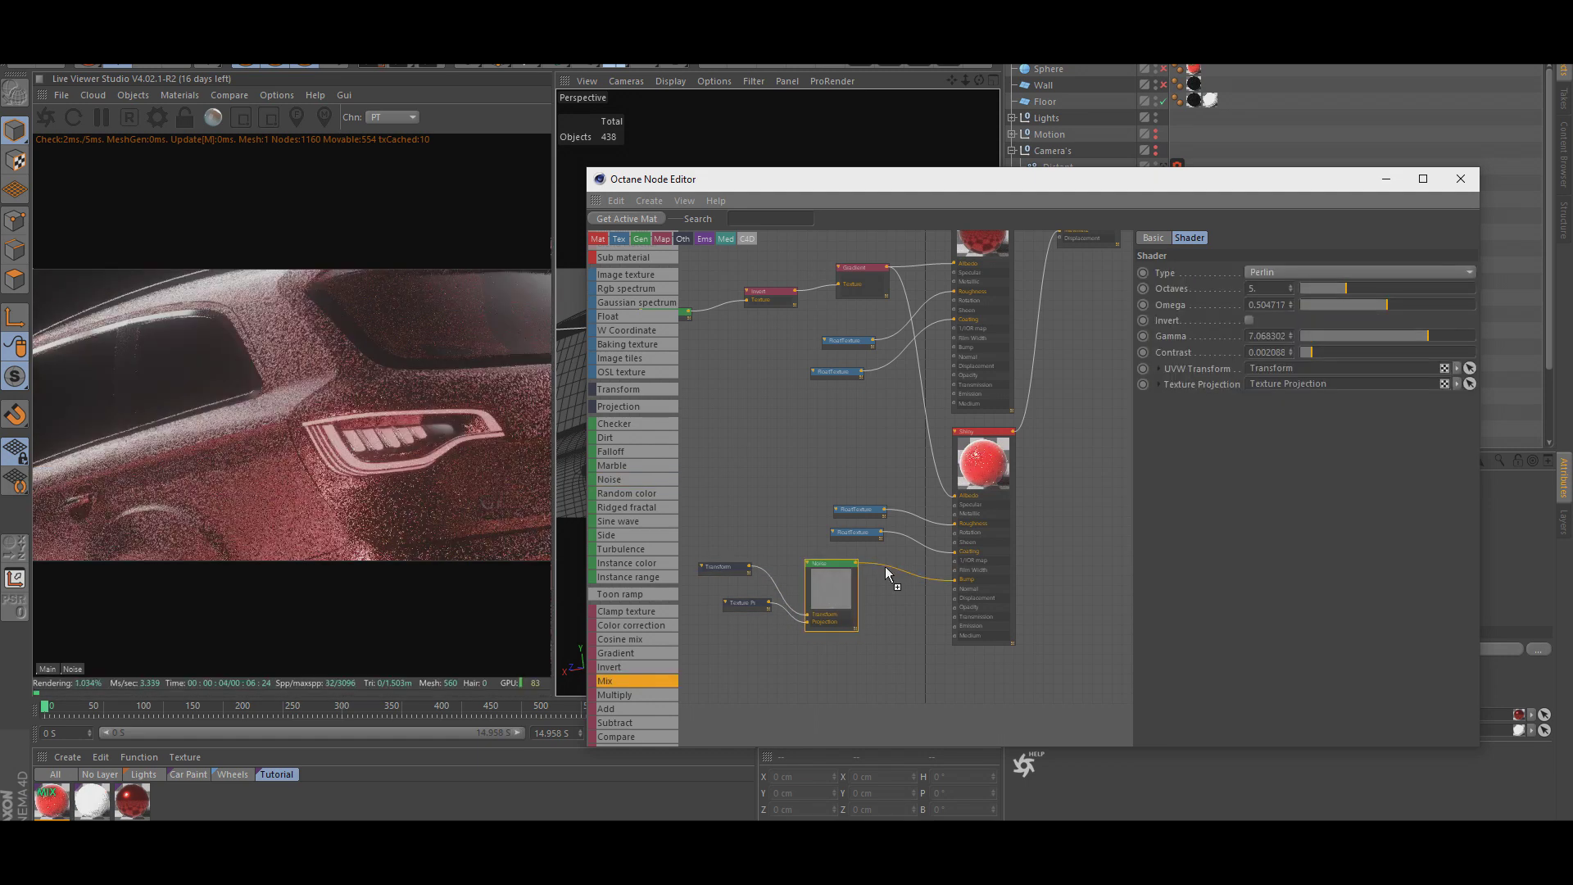
Insert a Mix texture between the Noise and the Shiny Bump, fed by two Float textures, and adjust one Float near 0.54.
drag(887, 572, 893, 578)
drag(628, 317, 828, 648)
drag(849, 674, 881, 600)
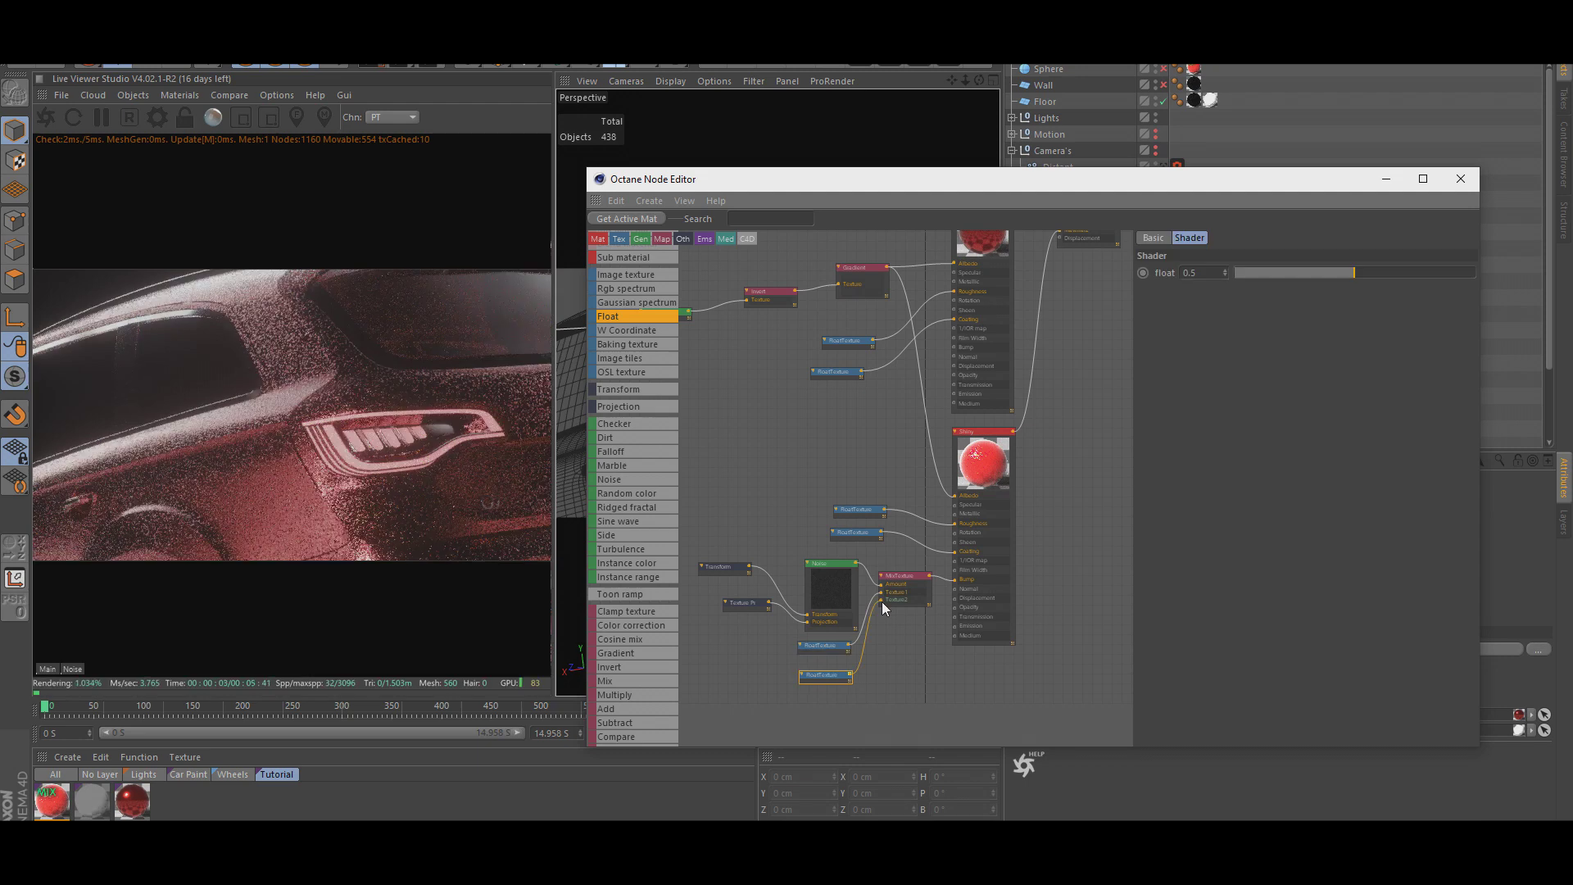
drag(1355, 274, 1363, 274)
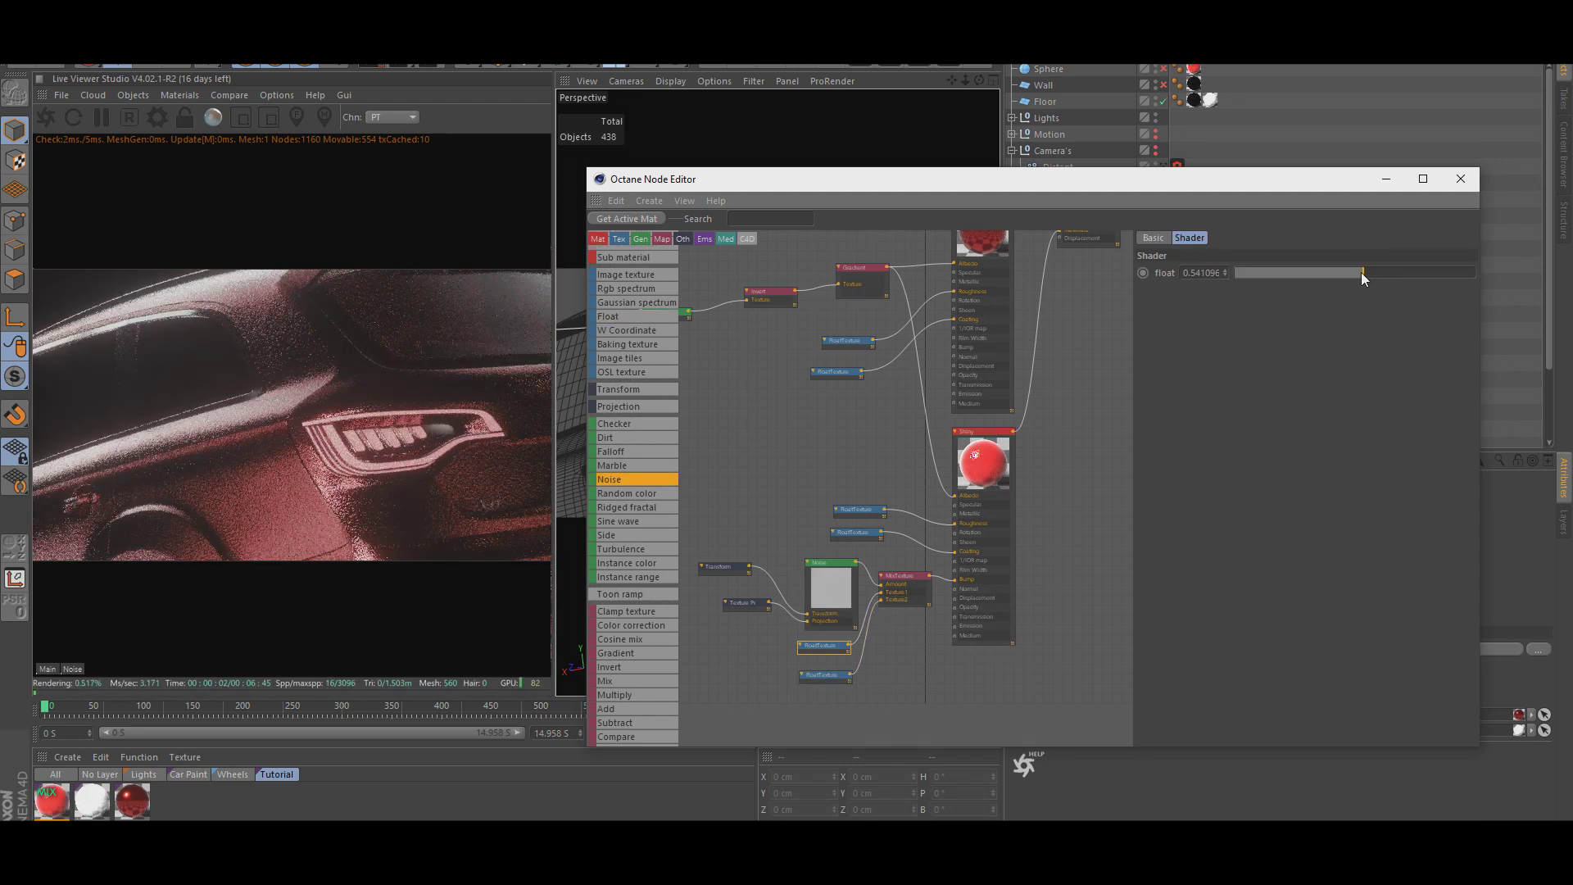
drag(1364, 274, 1358, 274)
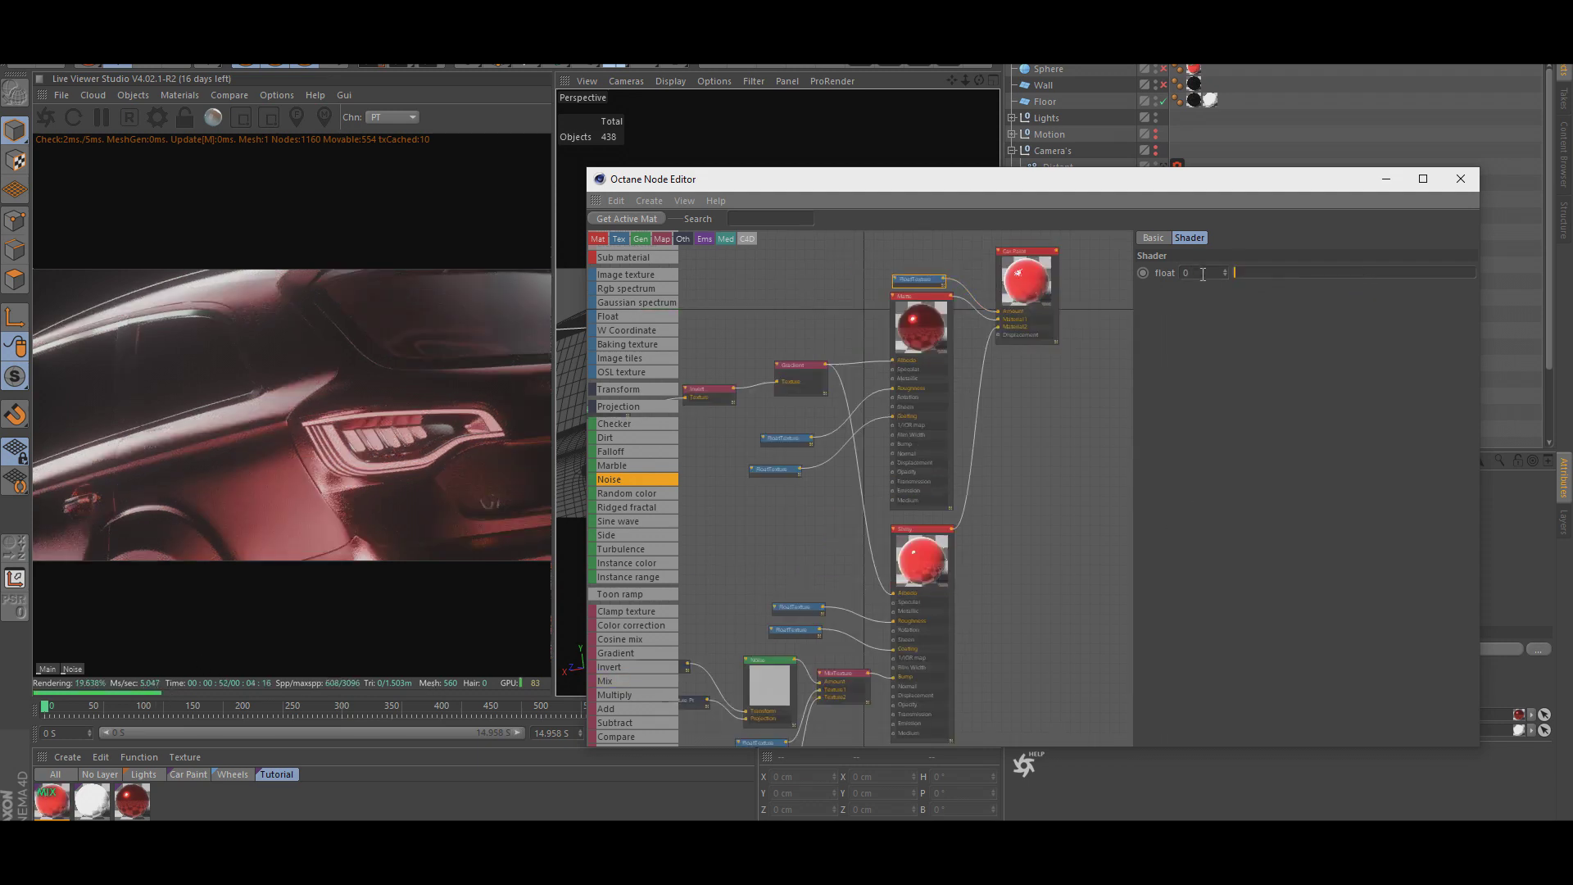
Set the Float texture driving the mix material's Amount to 0.5.
text(5)
key(Return)
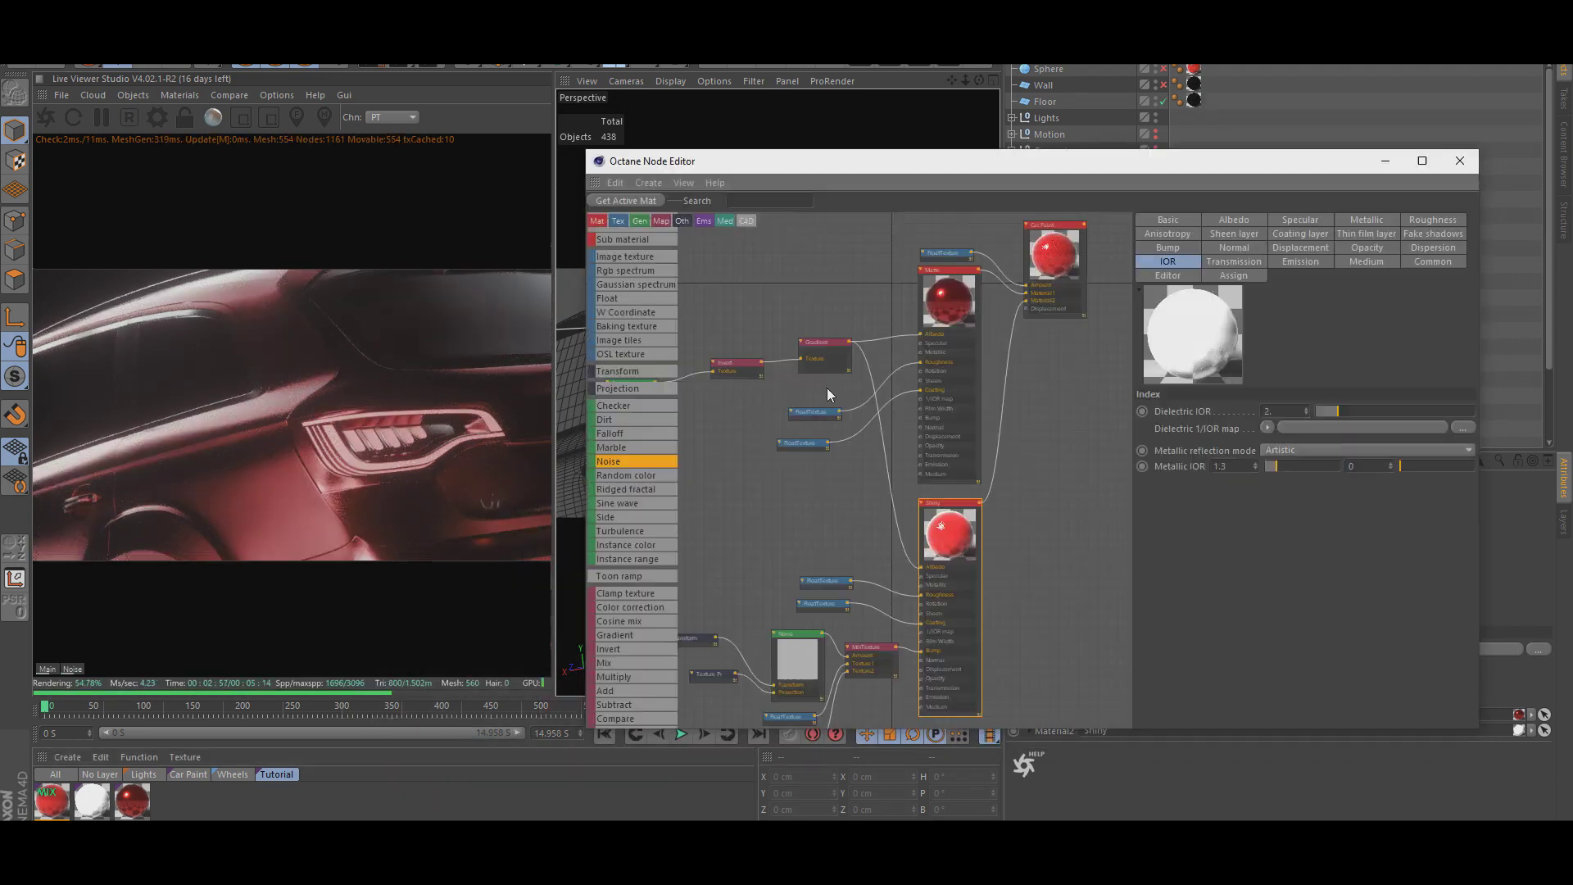
Recolour the Gradient's first knot to near black with 0% saturation and 5% value.
click(823, 348)
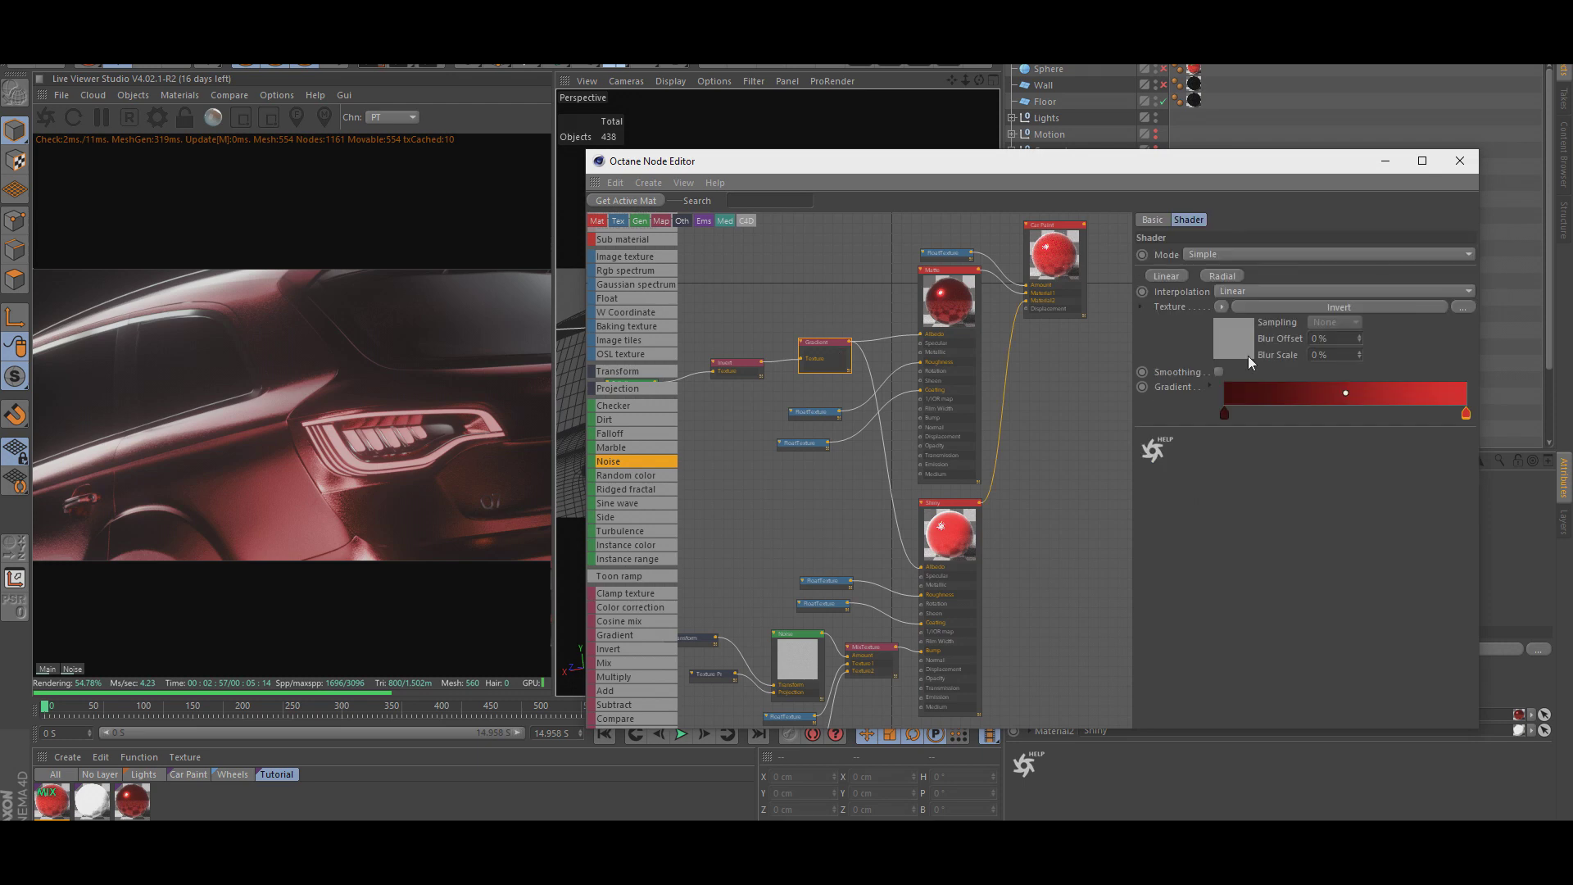
double_click(1224, 413)
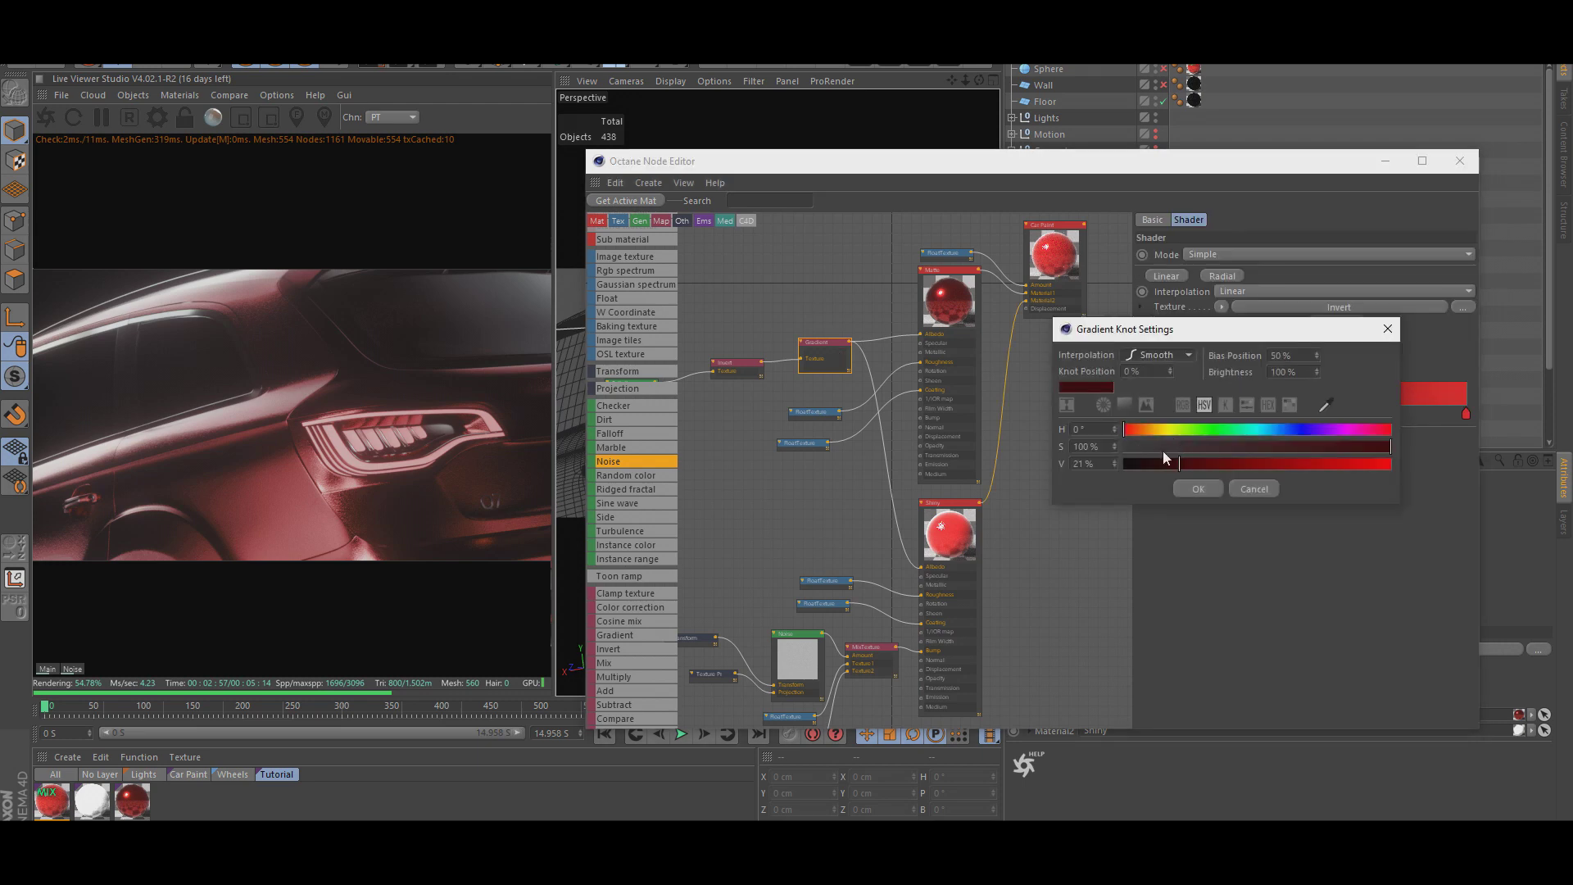
drag(1162, 453, 1094, 444)
click(1142, 462)
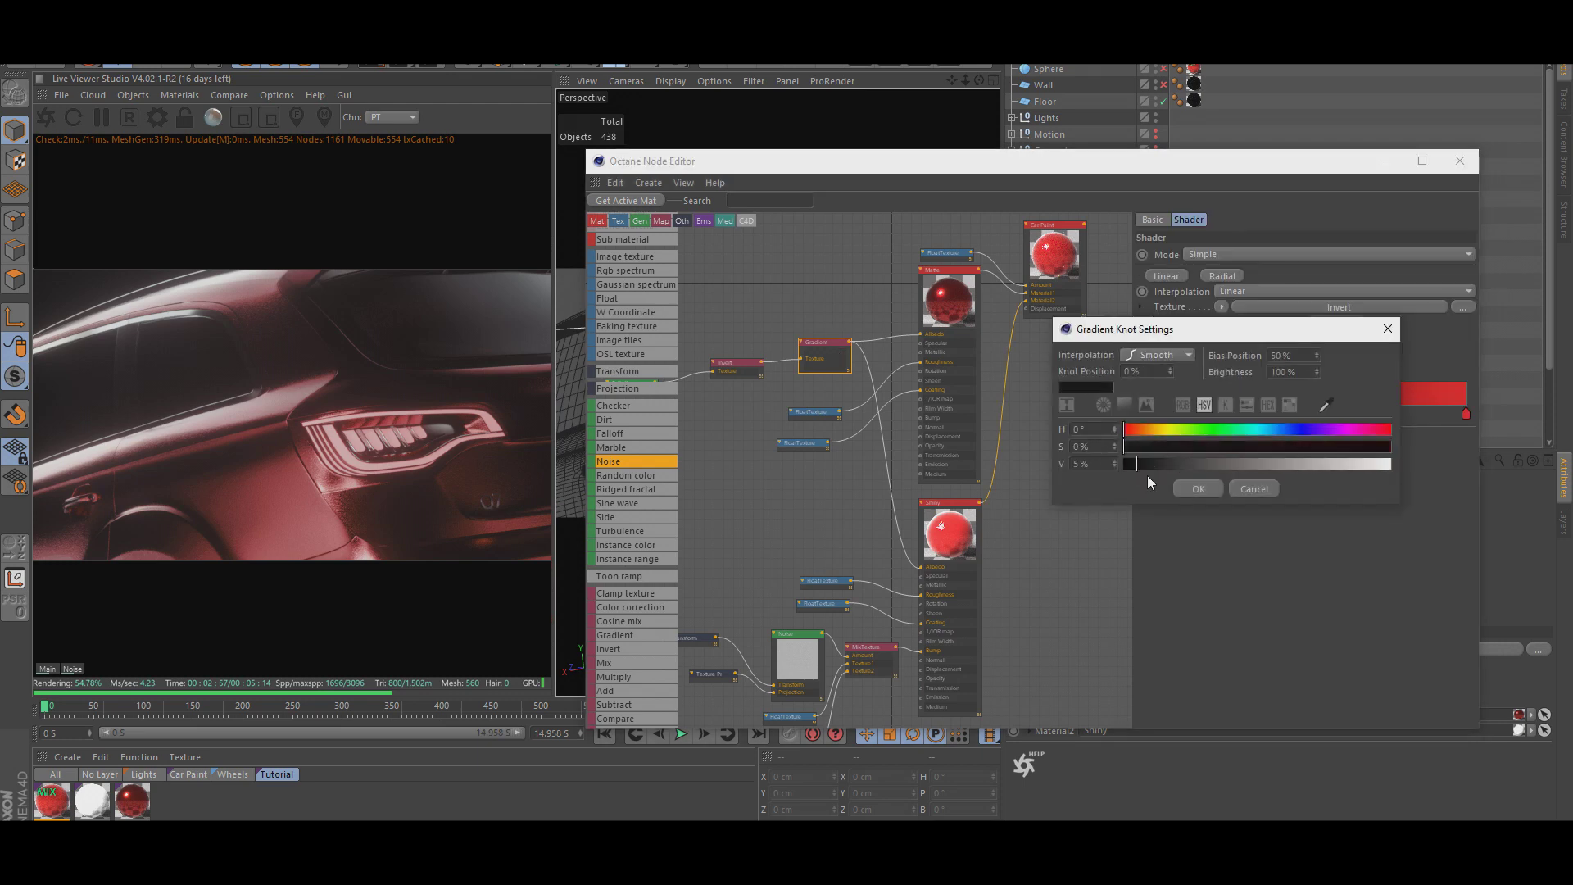
click(1199, 489)
Recolour the Gradient's end knot to dark grey with 0% saturation and 24% value.
double_click(1465, 414)
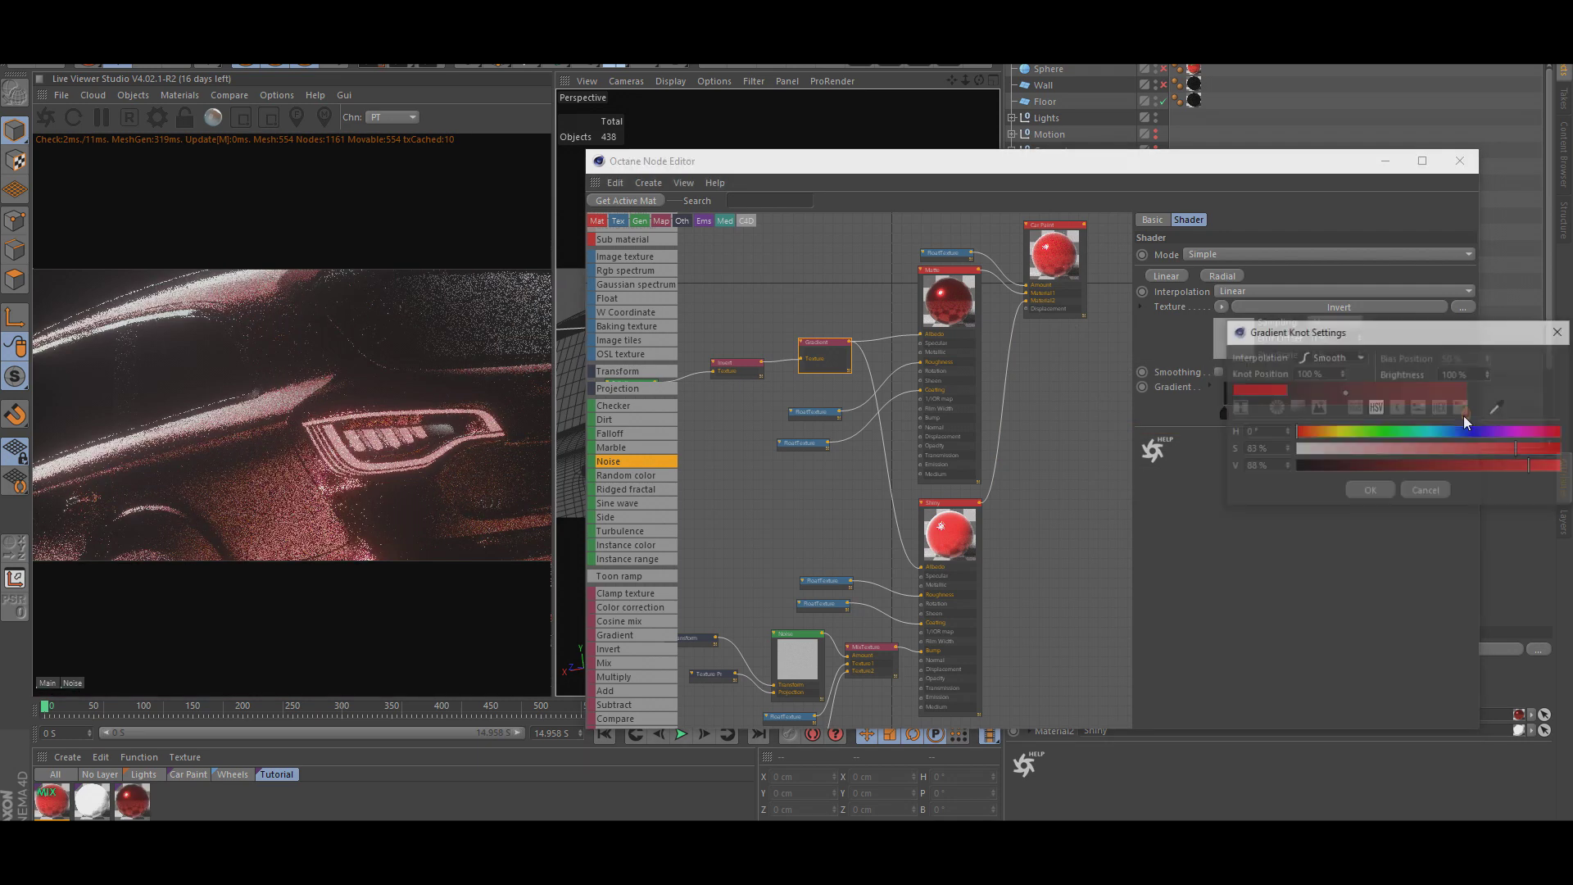
click(1297, 449)
click(1359, 467)
click(1373, 498)
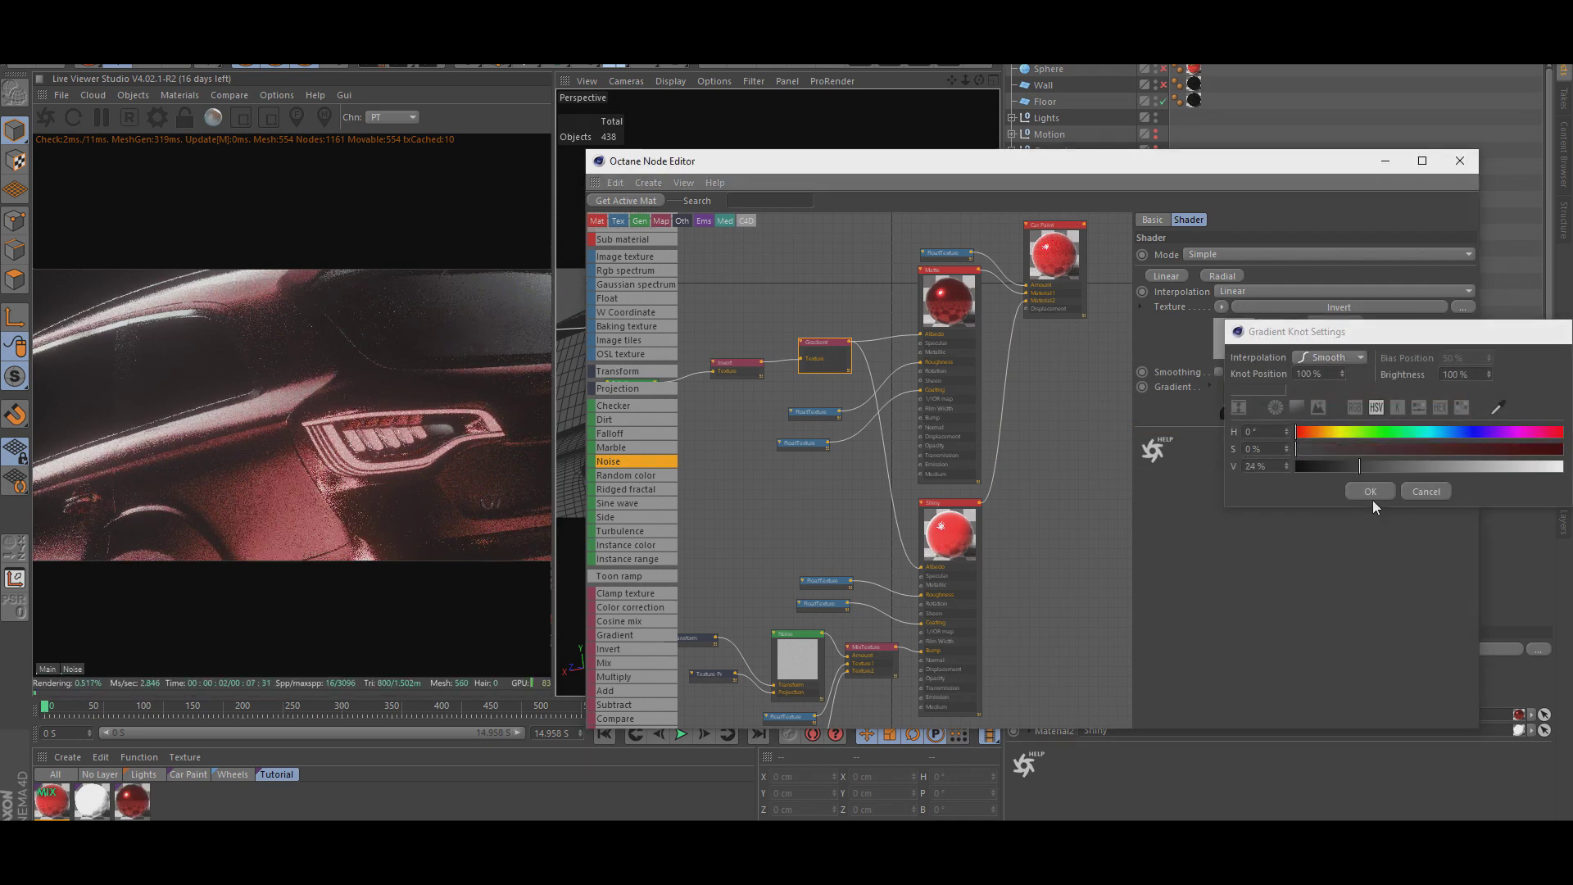
click(1372, 496)
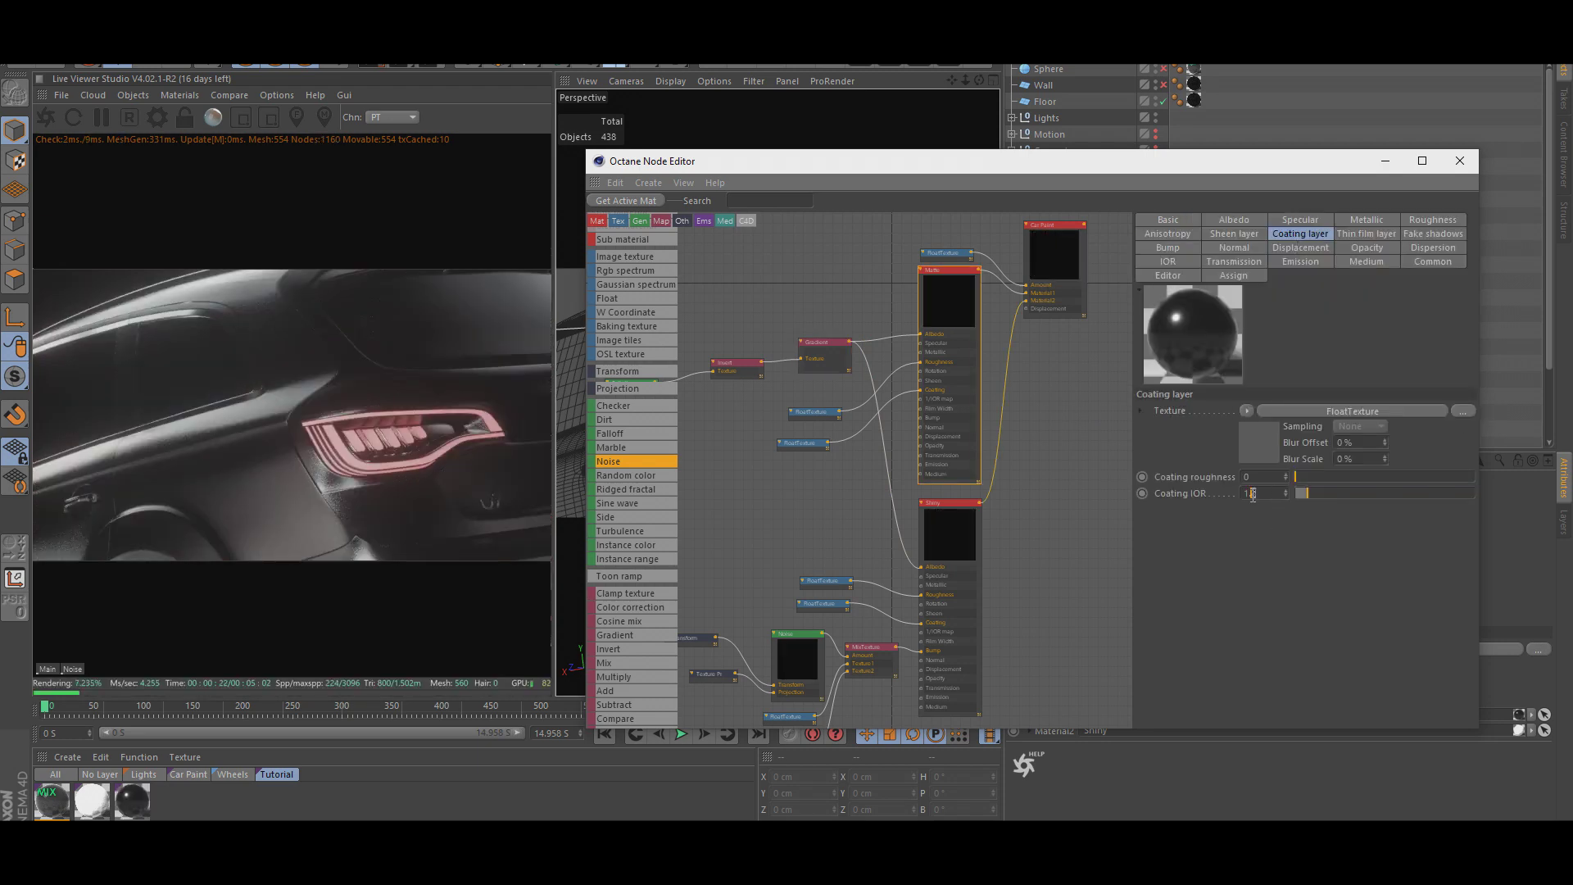
Set the Matte material's coating IOR to 1.6 and coating roughness to 1, and adjust its dielectric IOR.
text(6)
drag(1257, 477, 1191, 477)
text(1.)
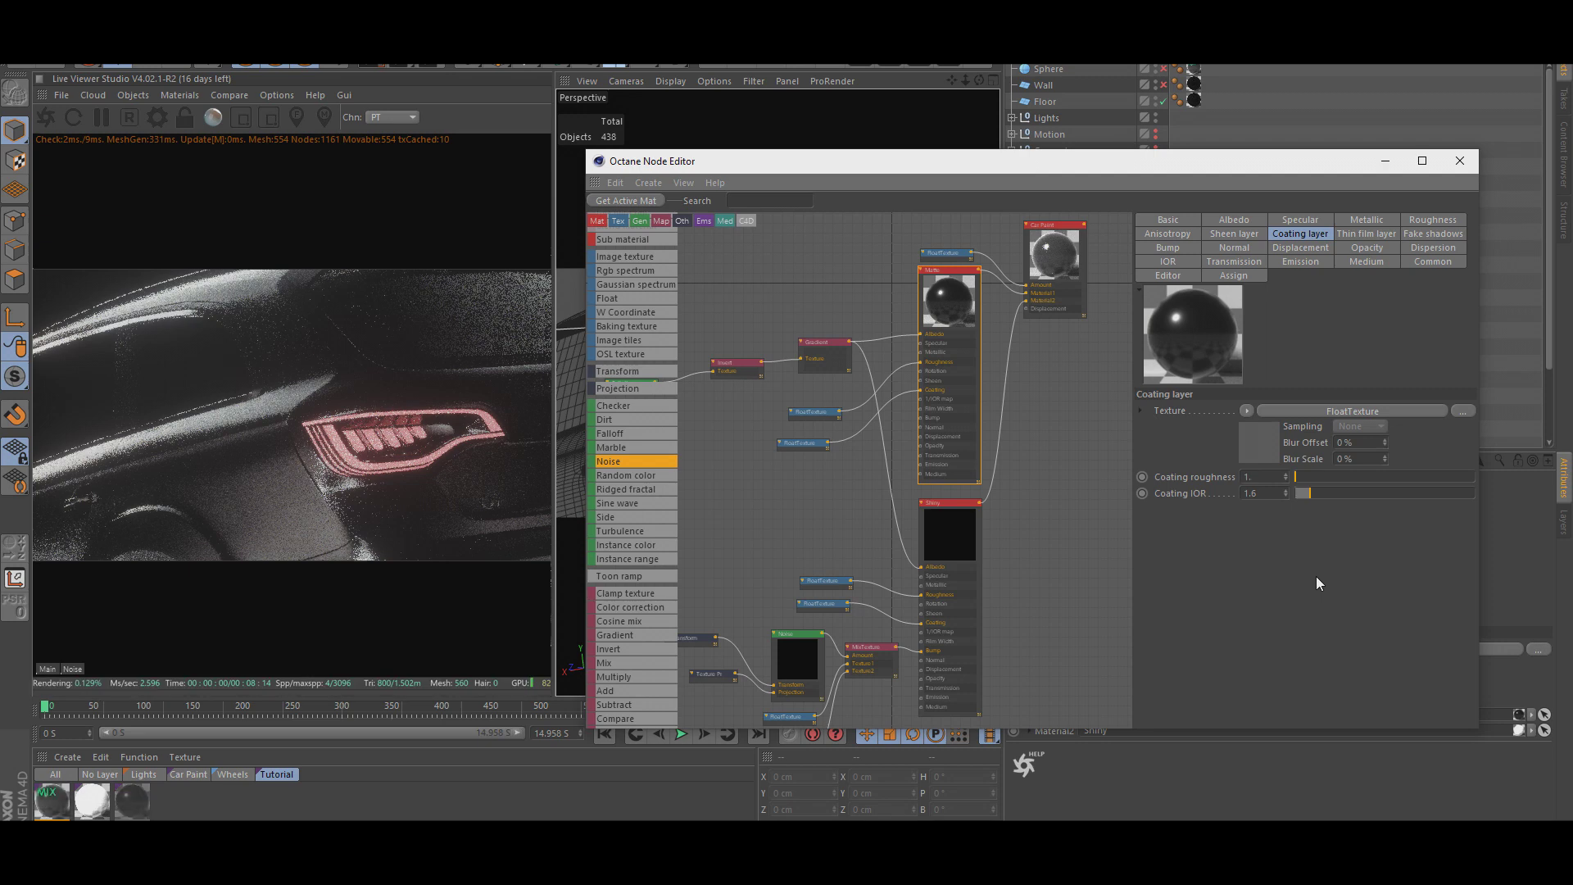
key(Return)
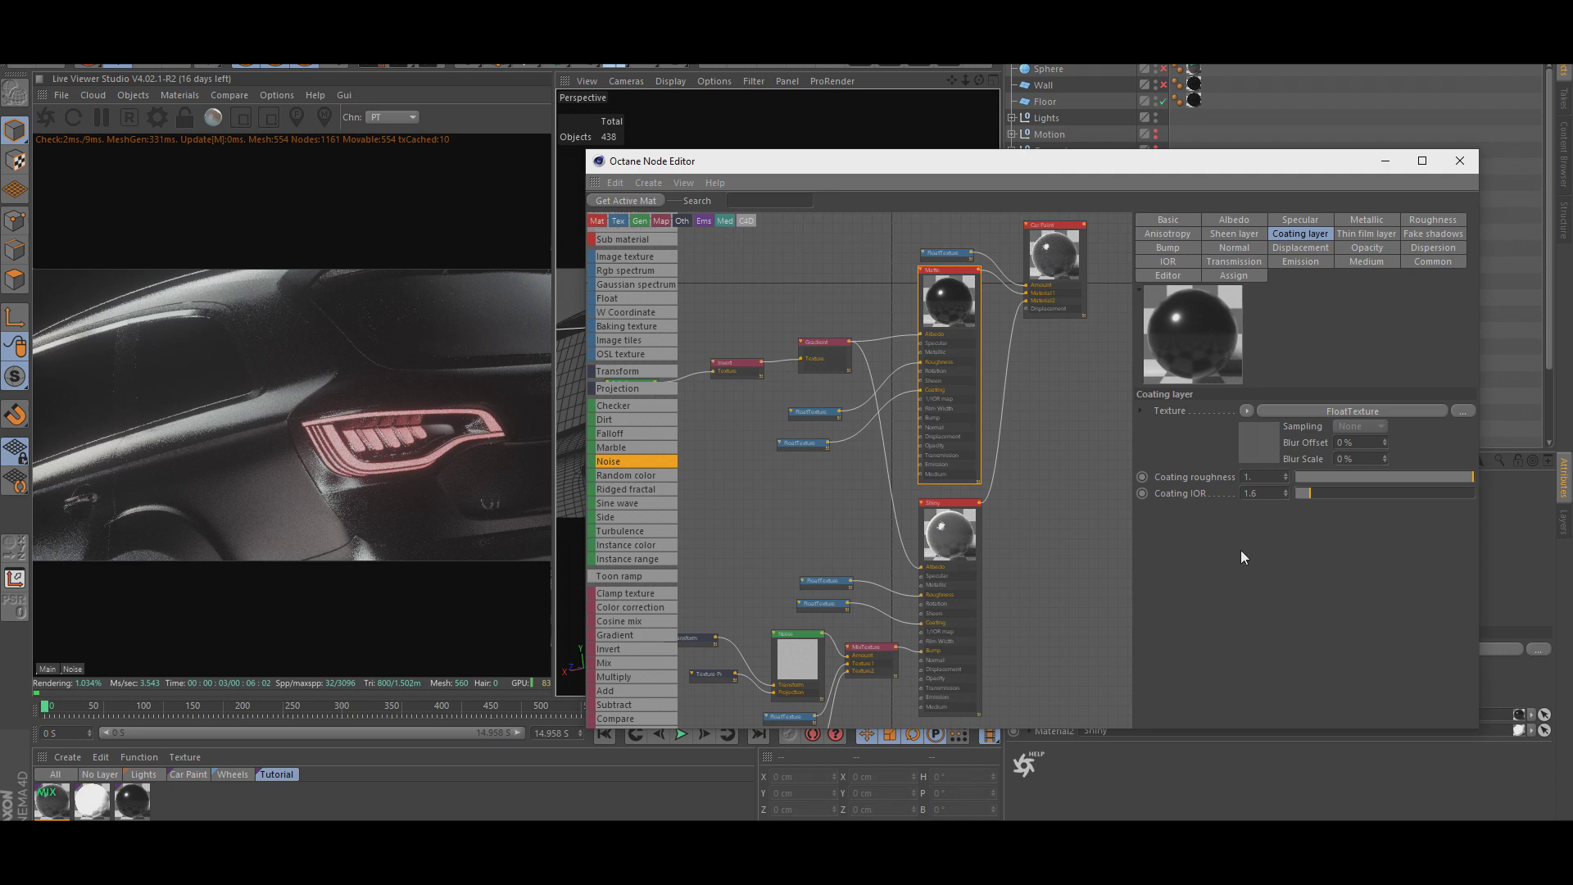
click(1167, 262)
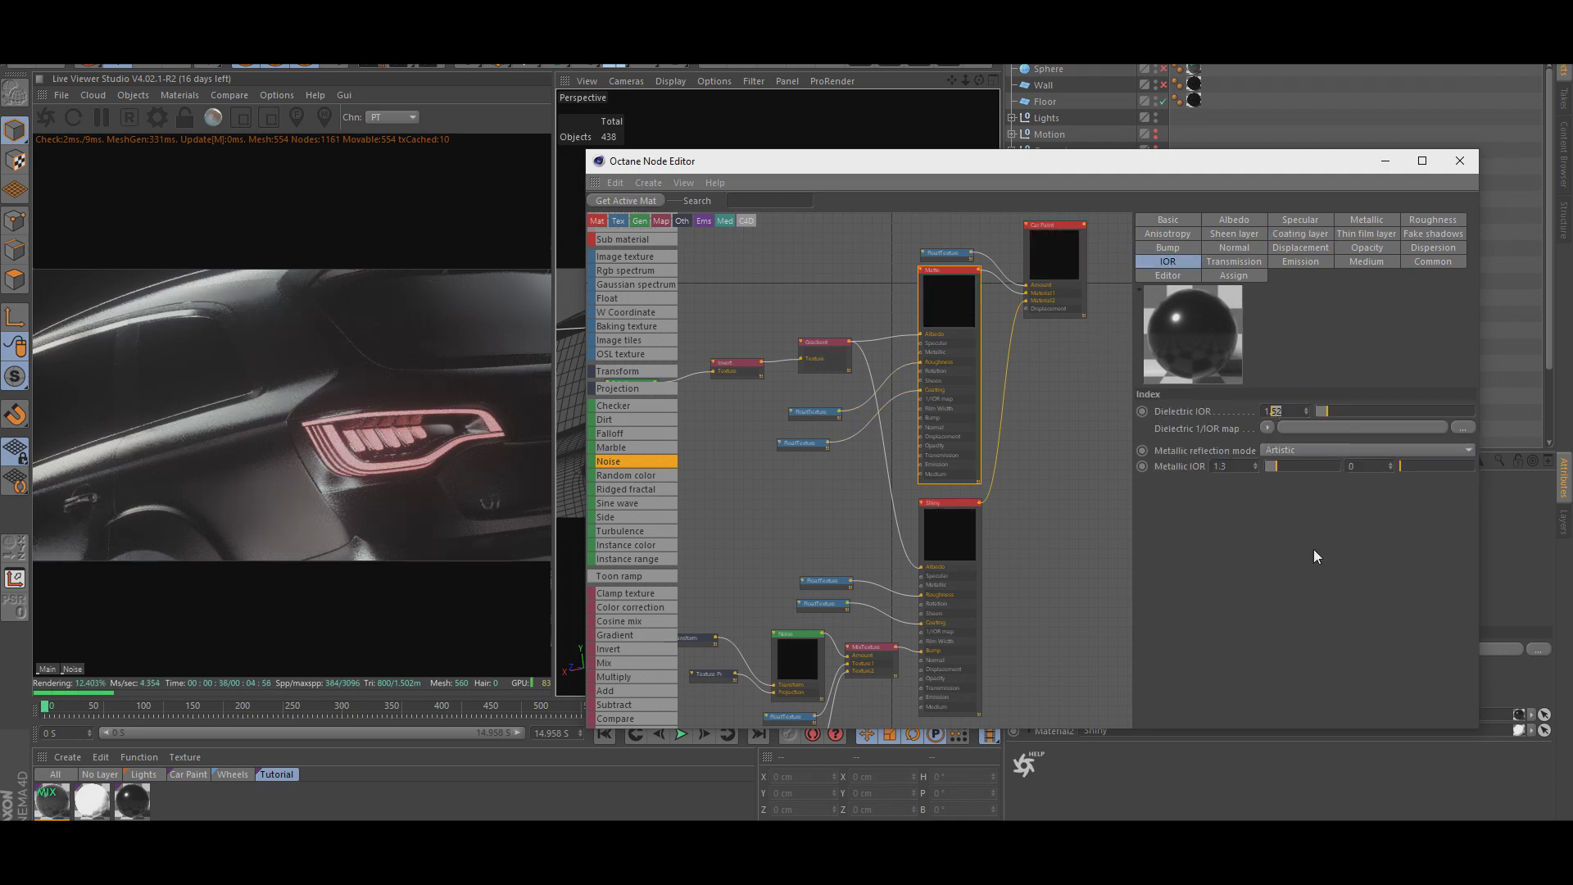
key(Return)
Set the Float texture driving the mix material's Amount to 1.
click(973, 255)
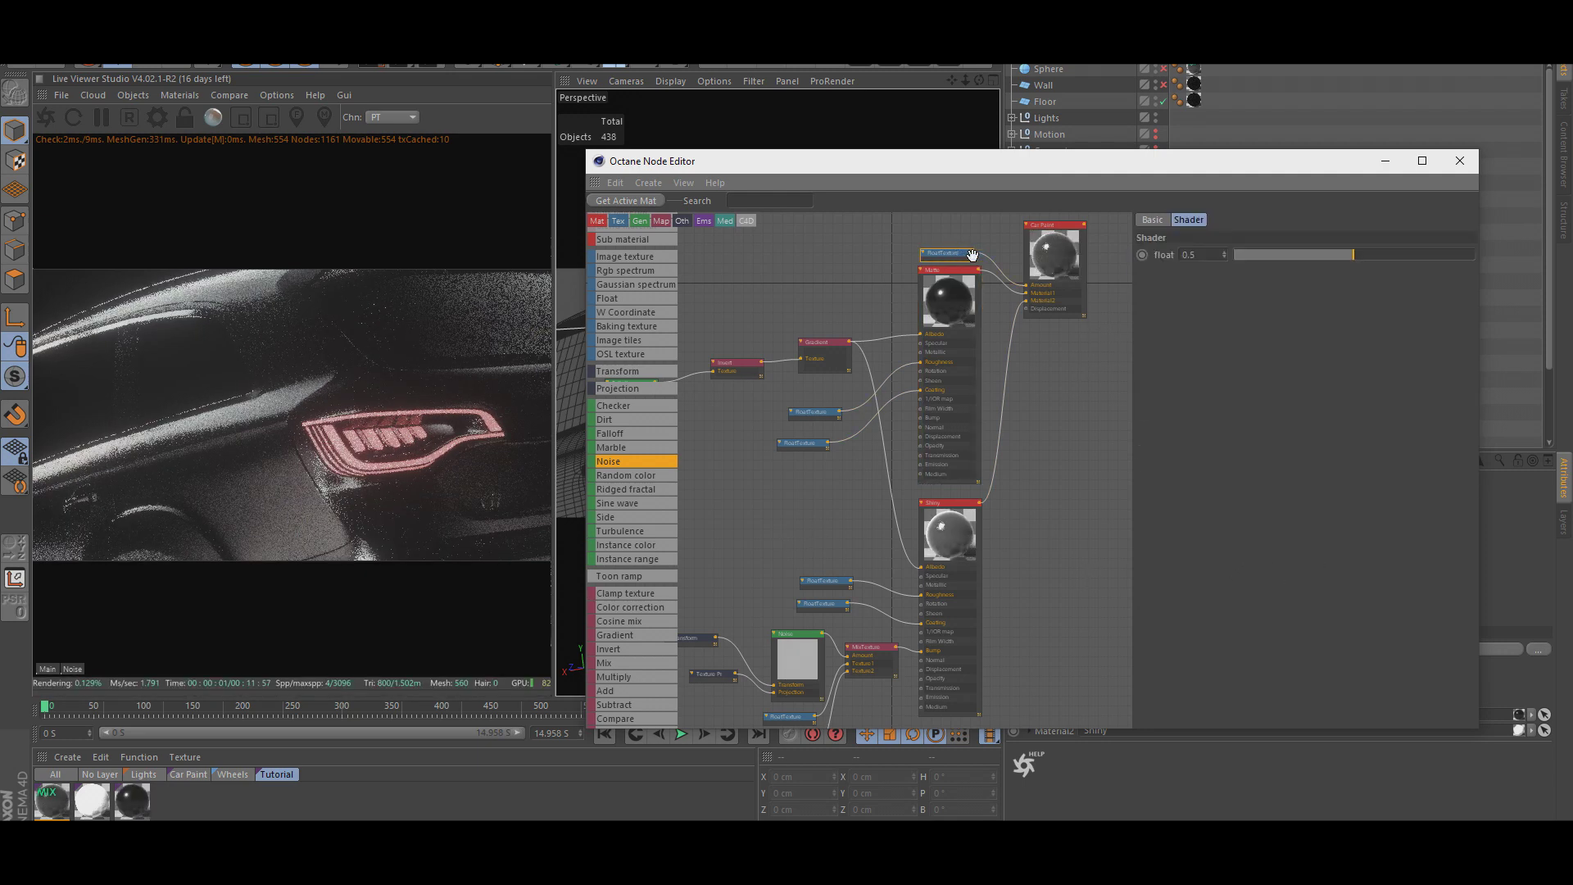
drag(1352, 255, 1499, 258)
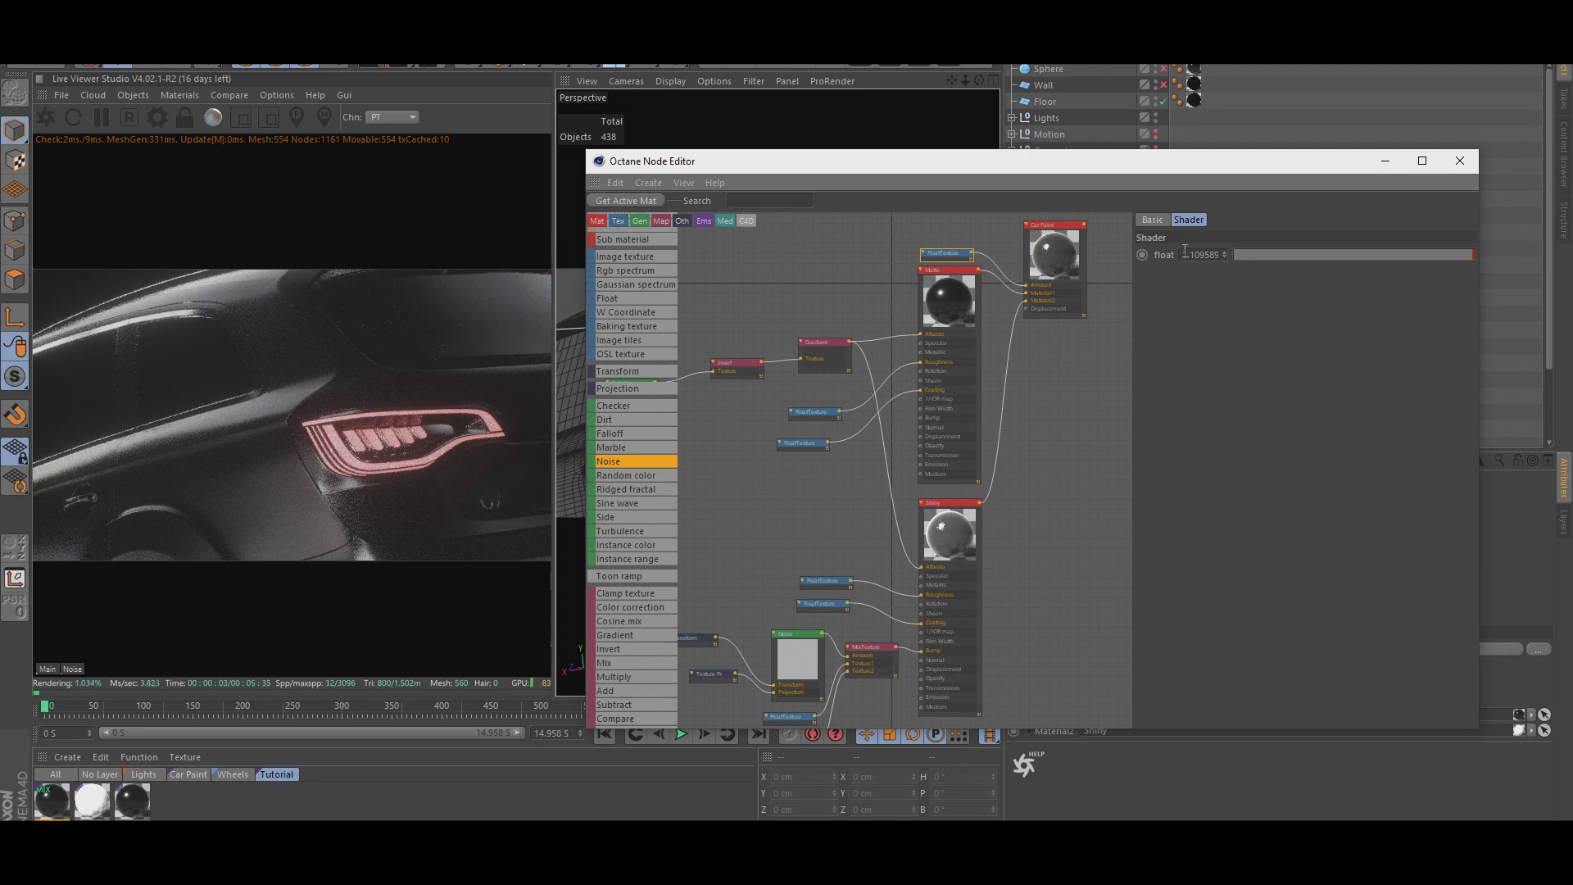
double_click(1216, 257)
text(1)
key(Return)
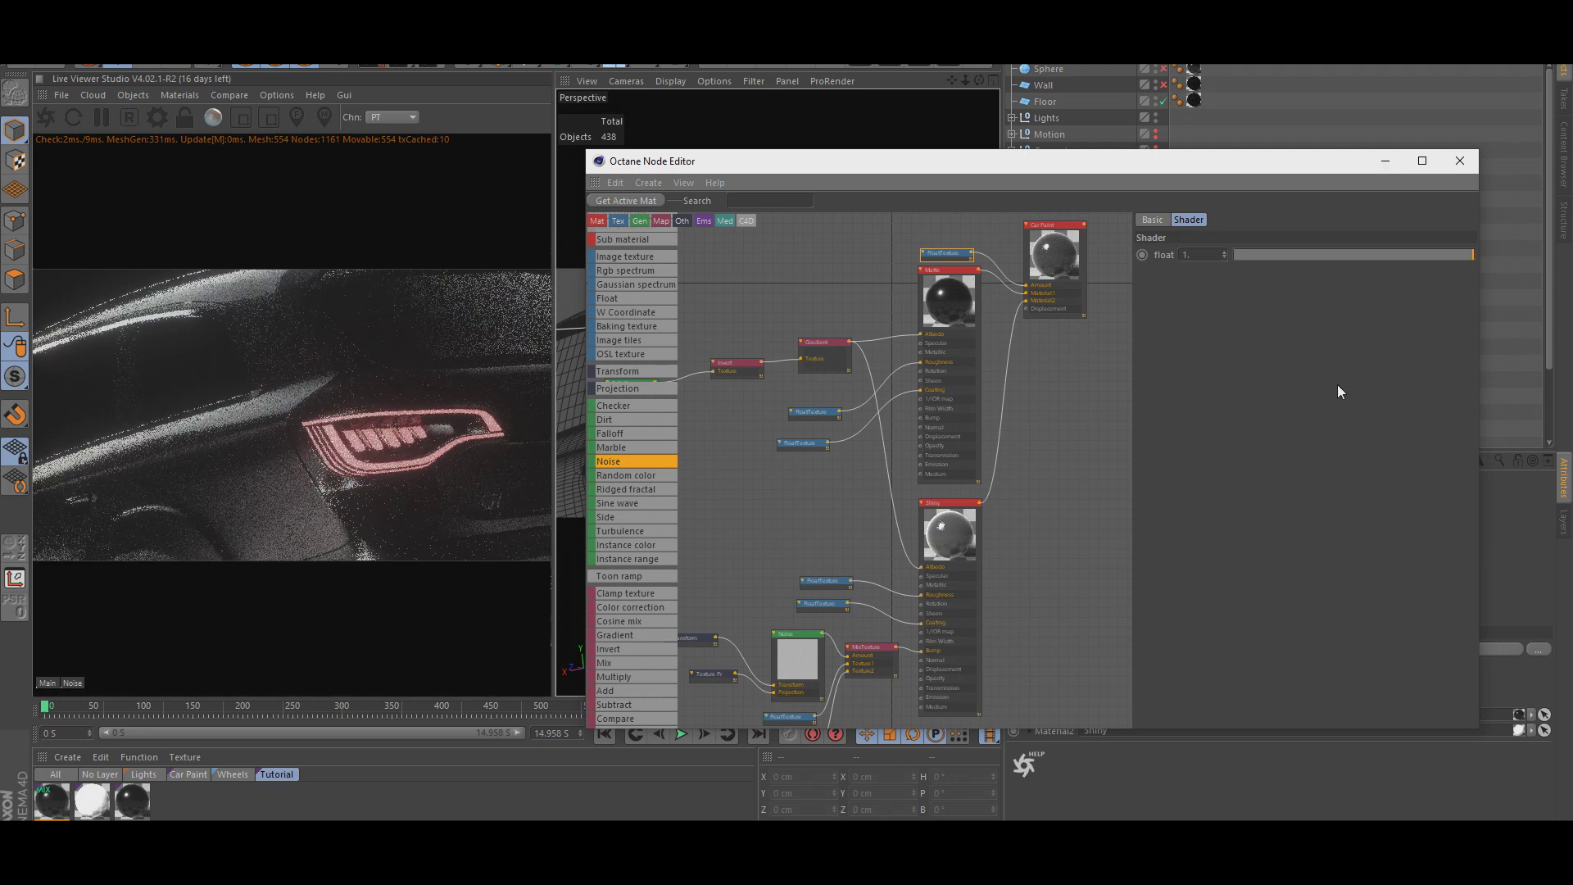
drag(1270, 250, 1192, 259)
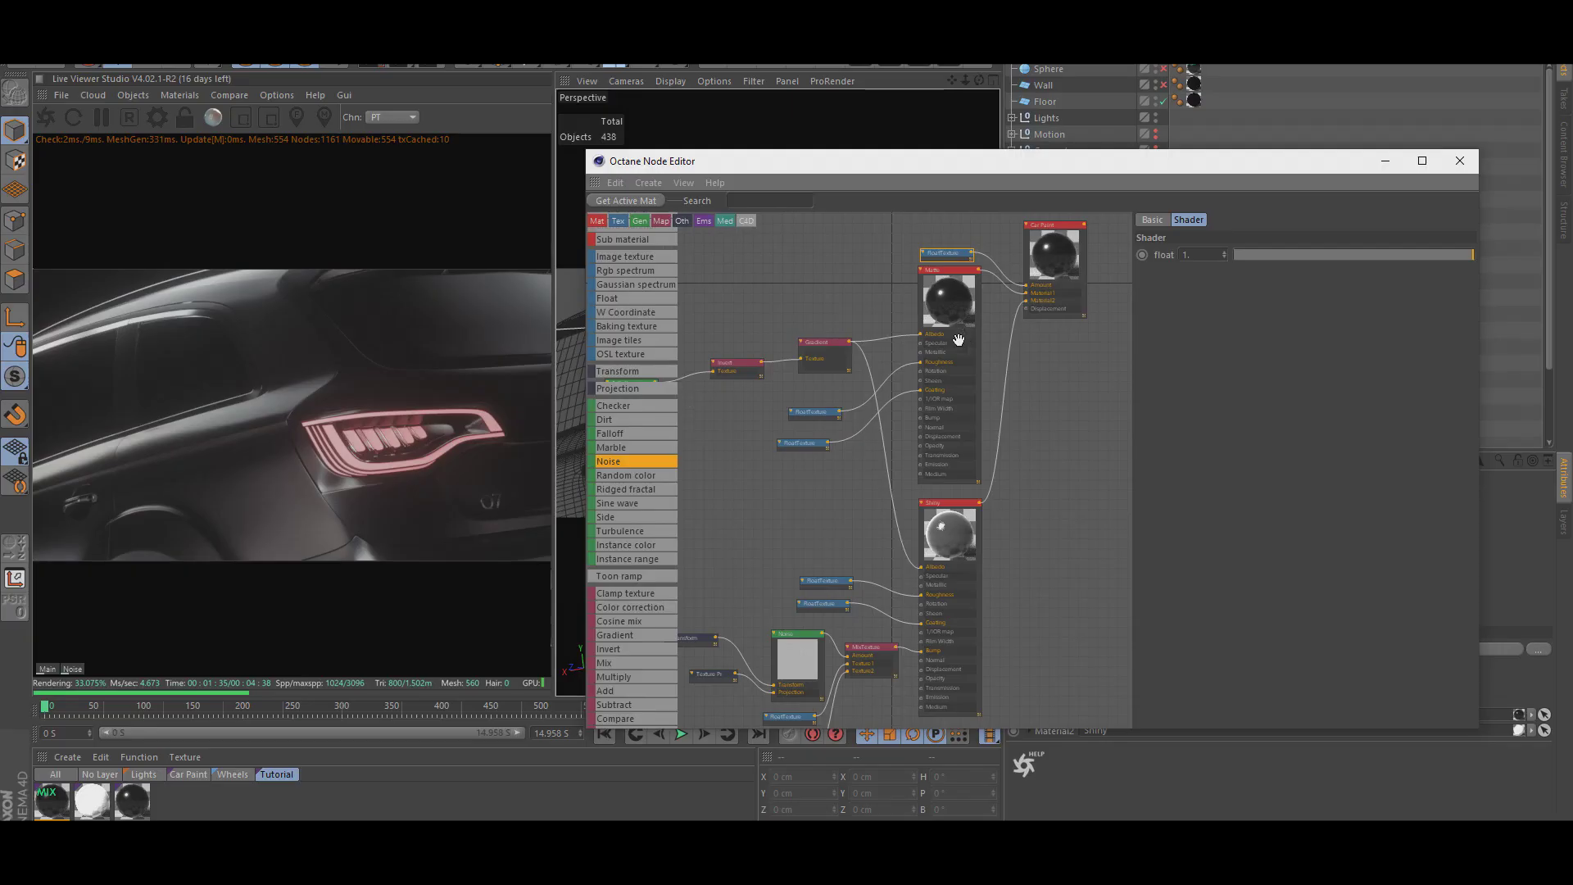
Try raising the Matte material's roughness Float texture to about 1.39, and undo the change.
click(957, 338)
click(799, 414)
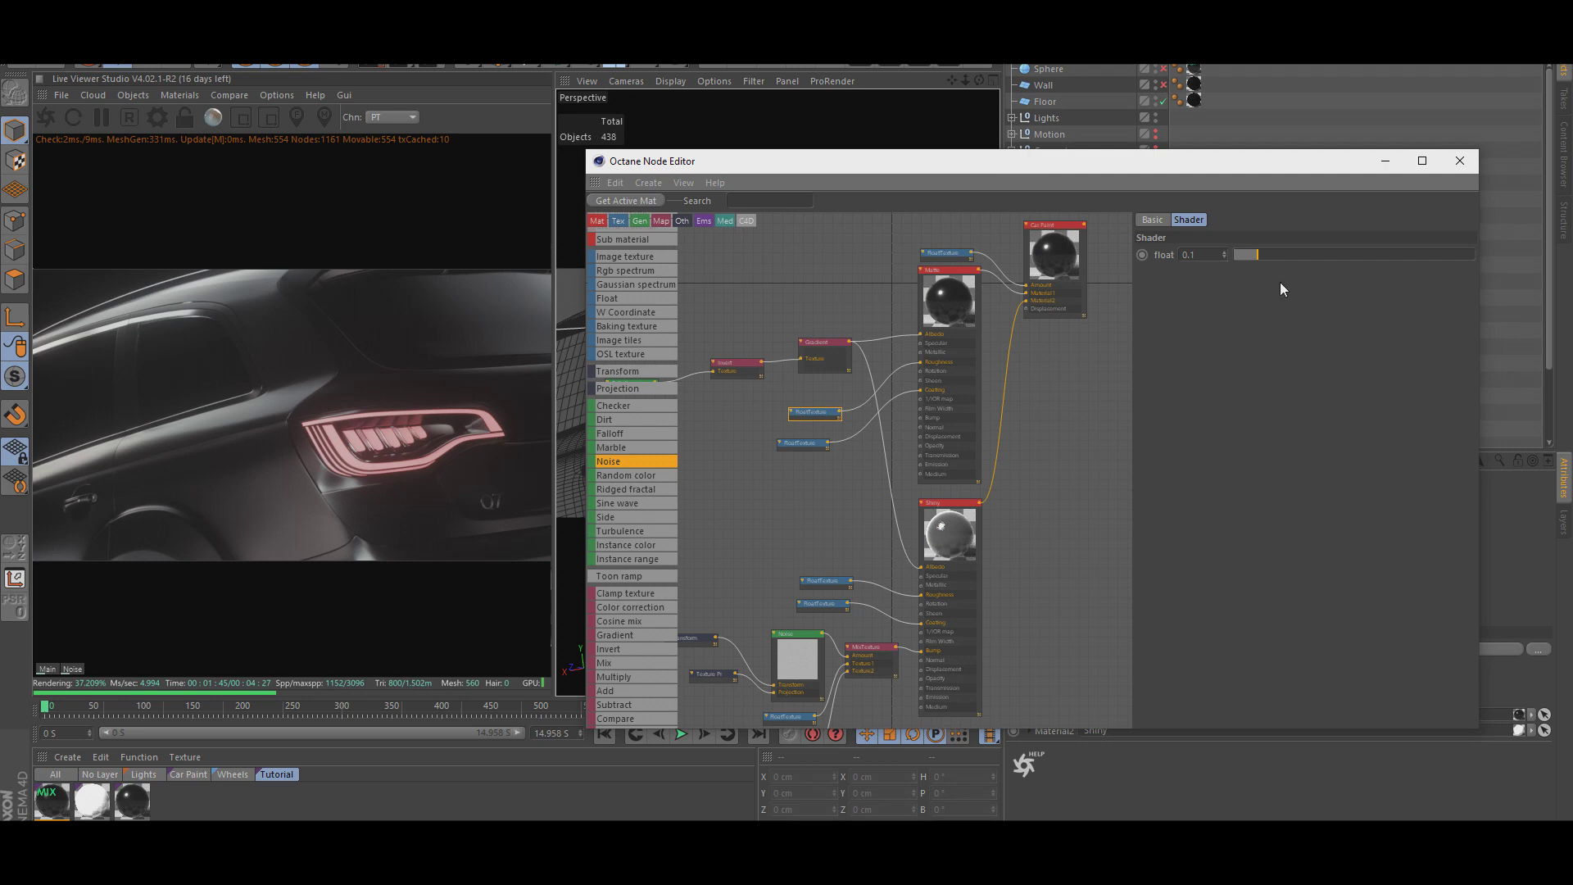
drag(1275, 254, 1531, 267)
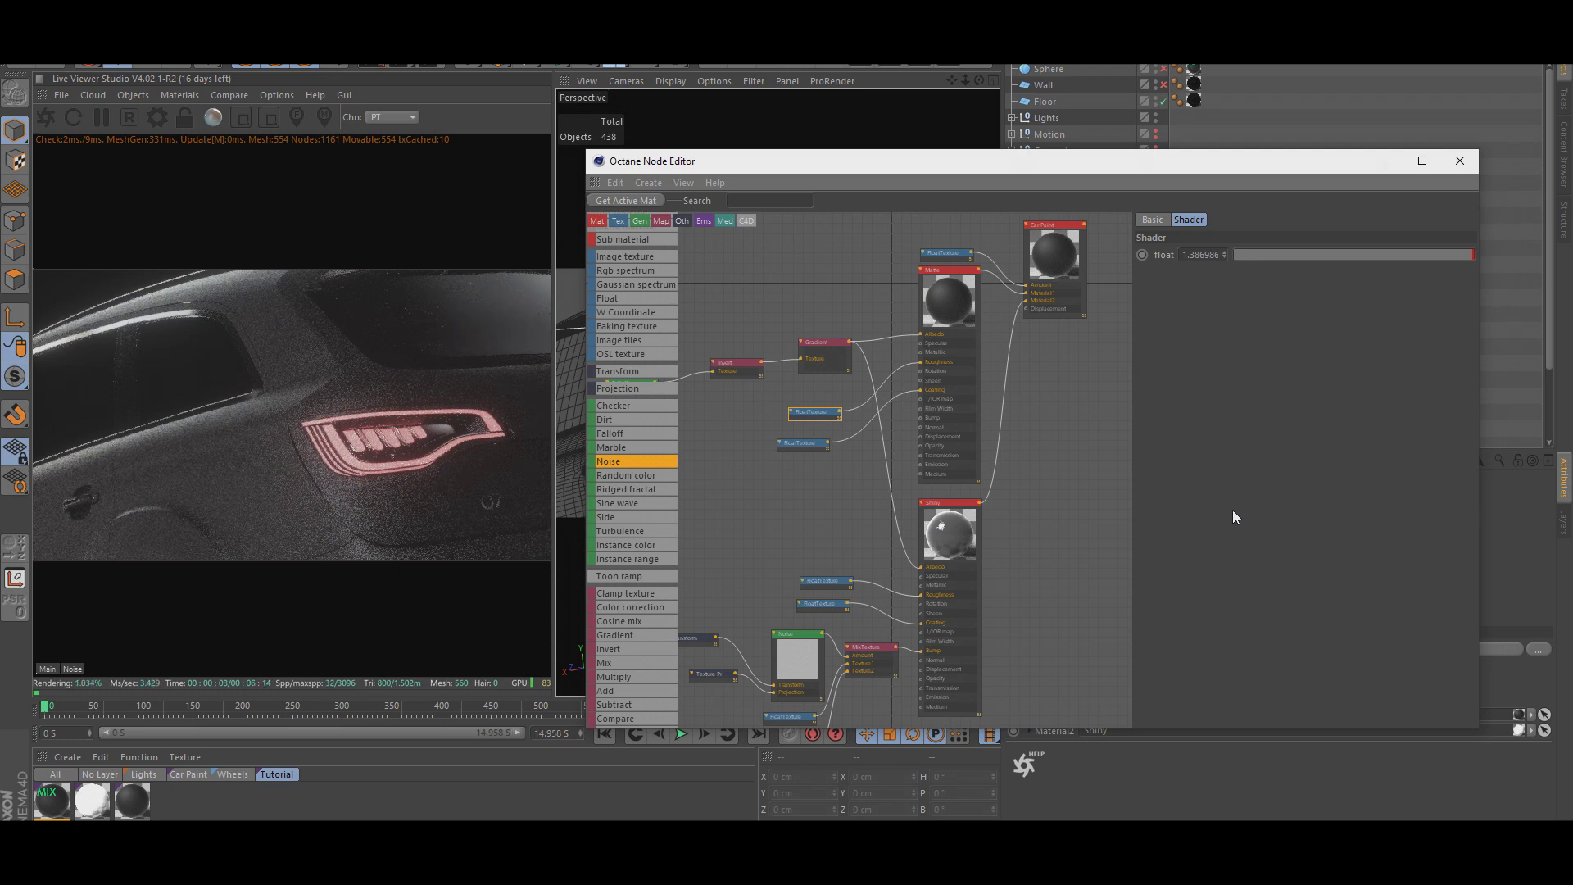
key(ctrl+z)
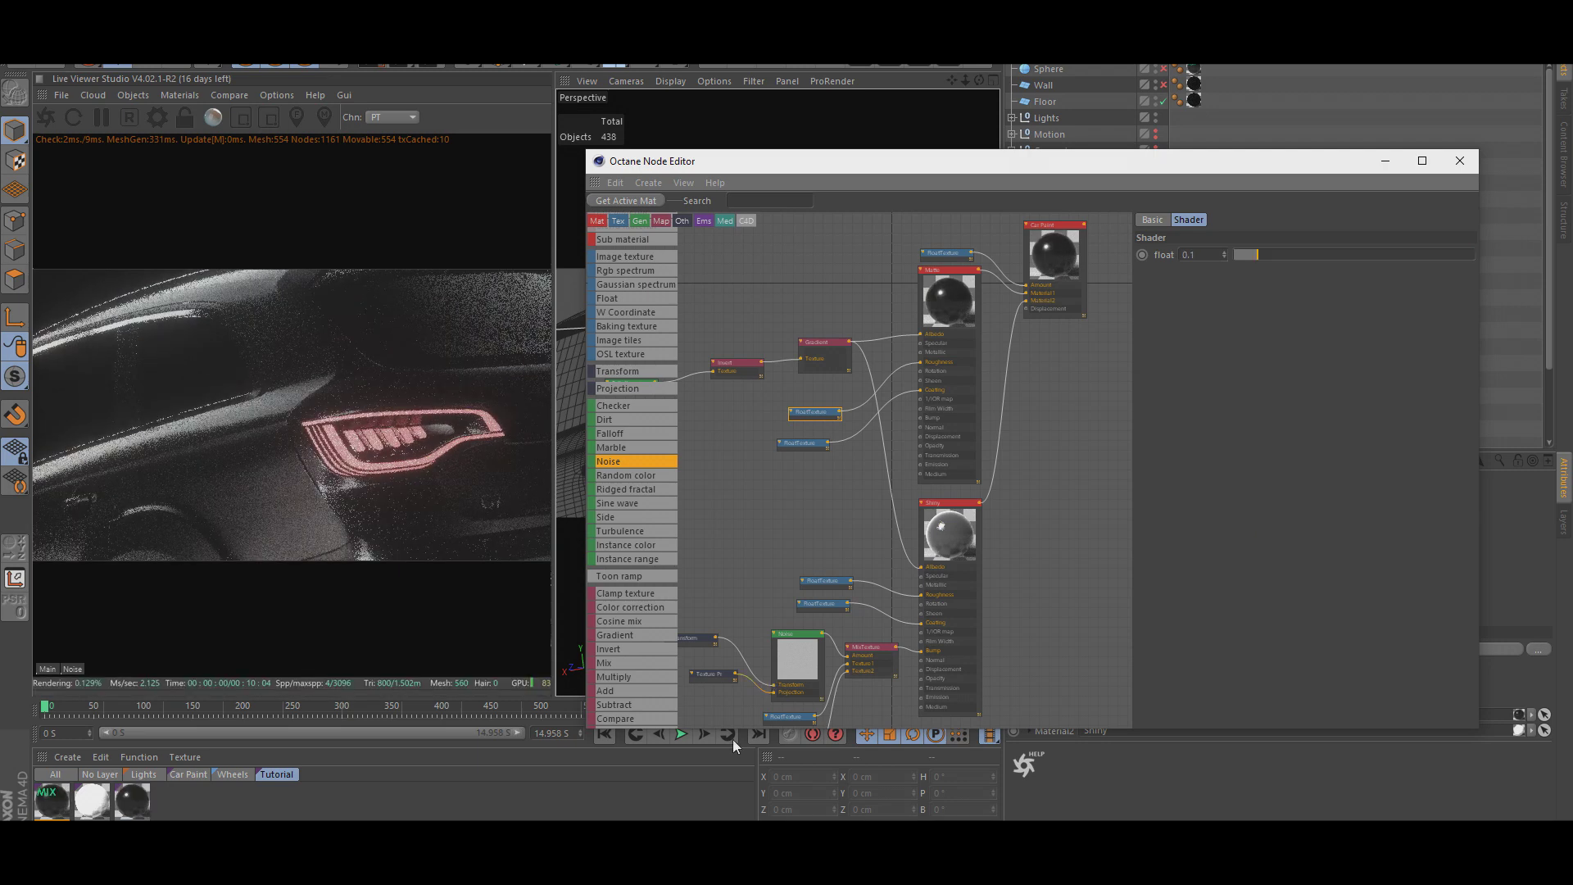
View through Camera Main Shot and raise its custom LUT strength, adjusting gamma slightly up and exposure slightly down.
click(1163, 330)
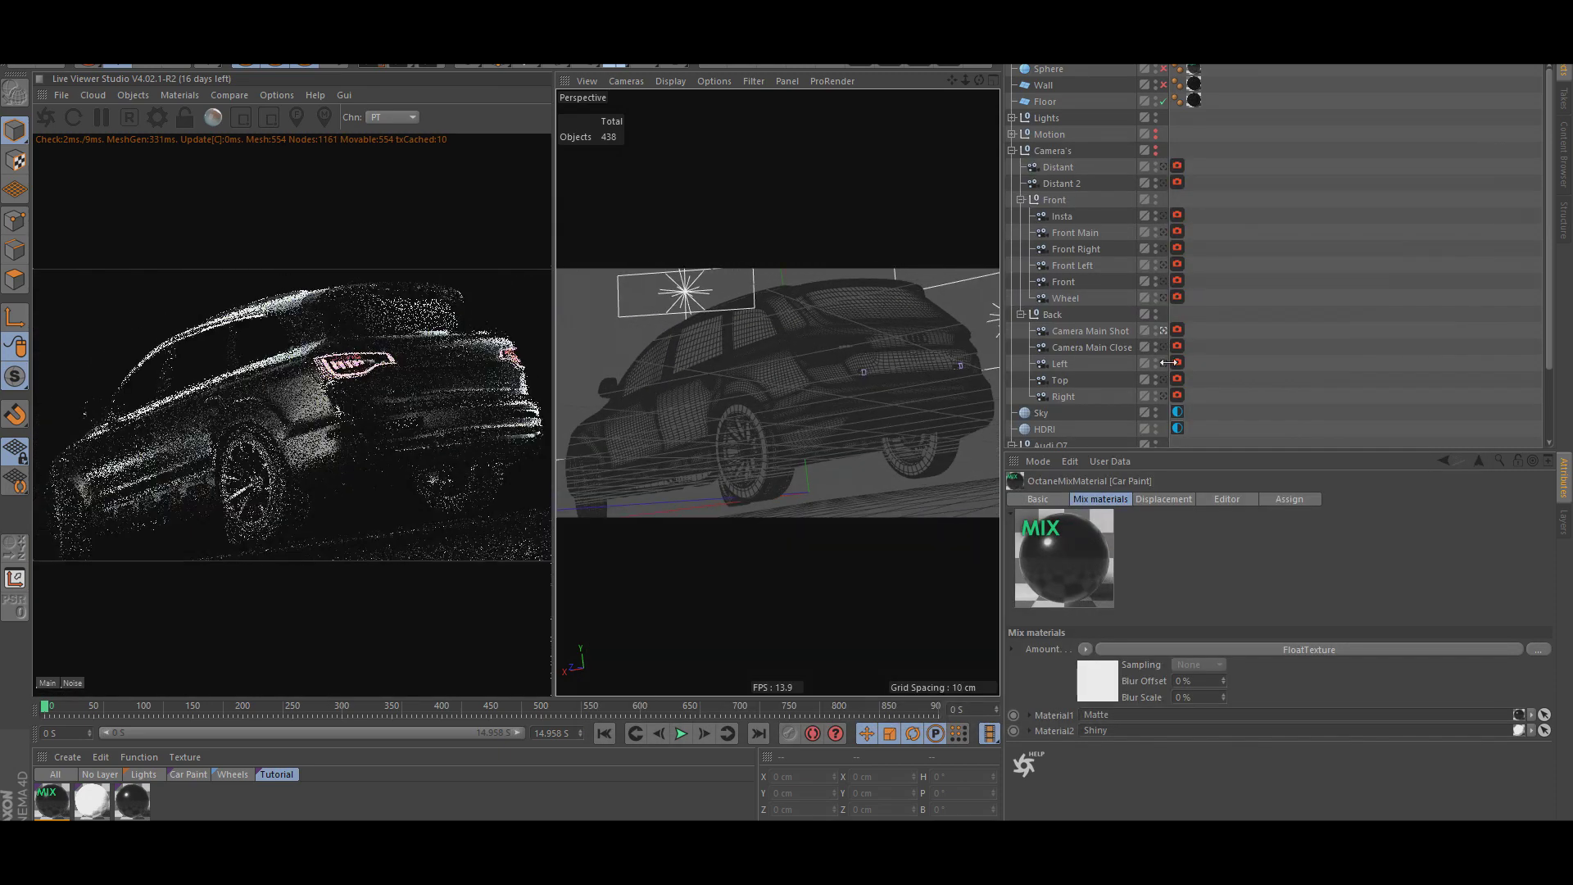
click(1177, 333)
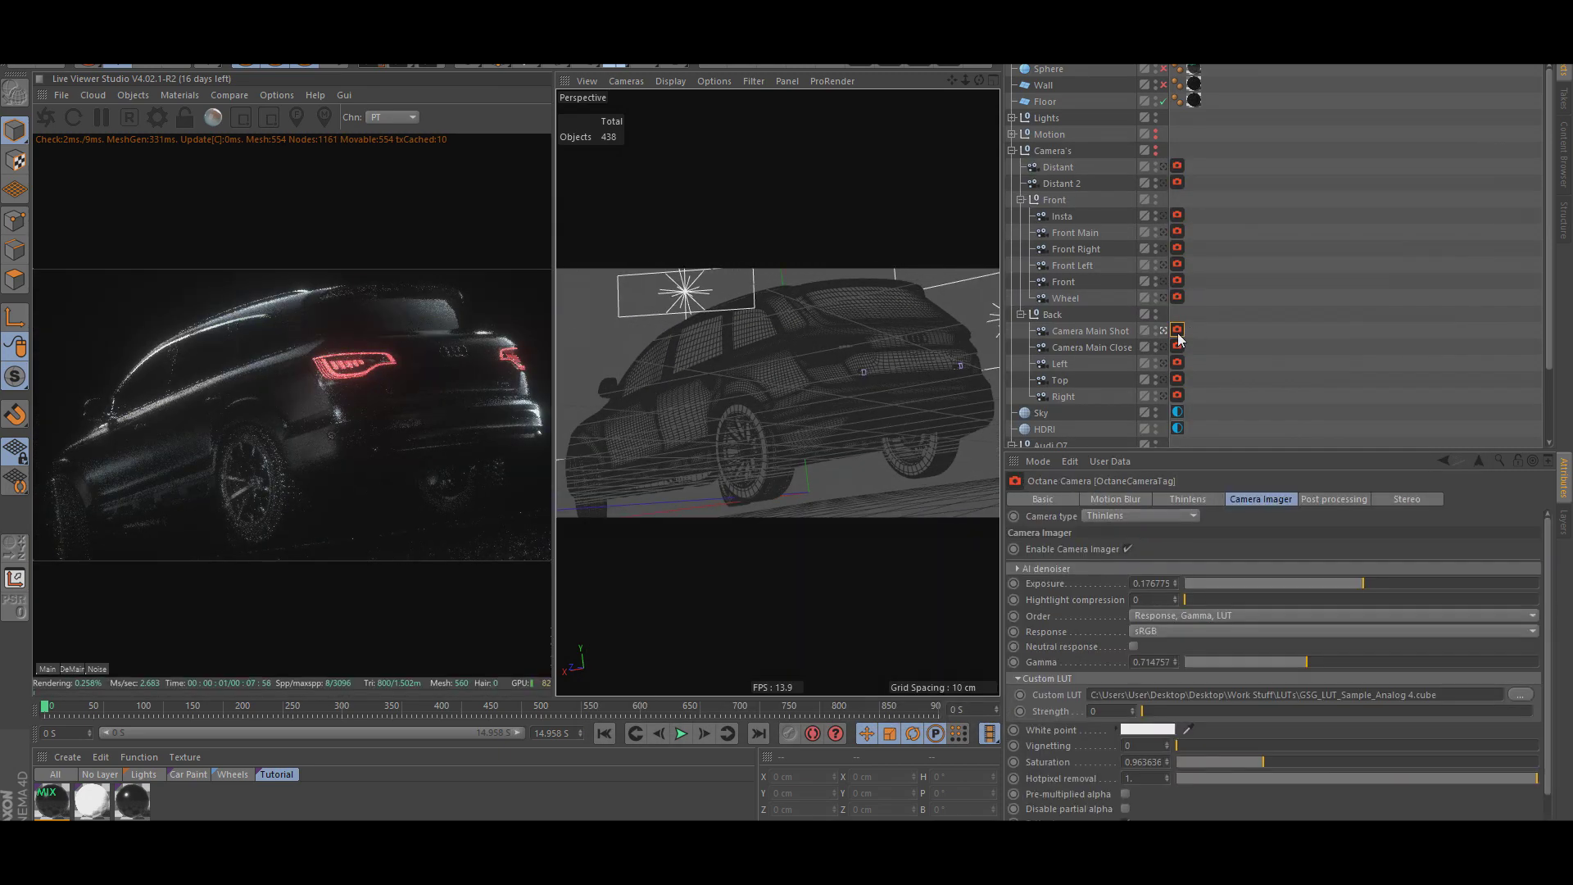
drag(1210, 711, 1531, 711)
mouse_move(1306, 662)
mouse_down()
mouse_move(1328, 672)
mouse_move(1315, 664)
mouse_up()
drag(1362, 583, 1356, 589)
click(1334, 341)
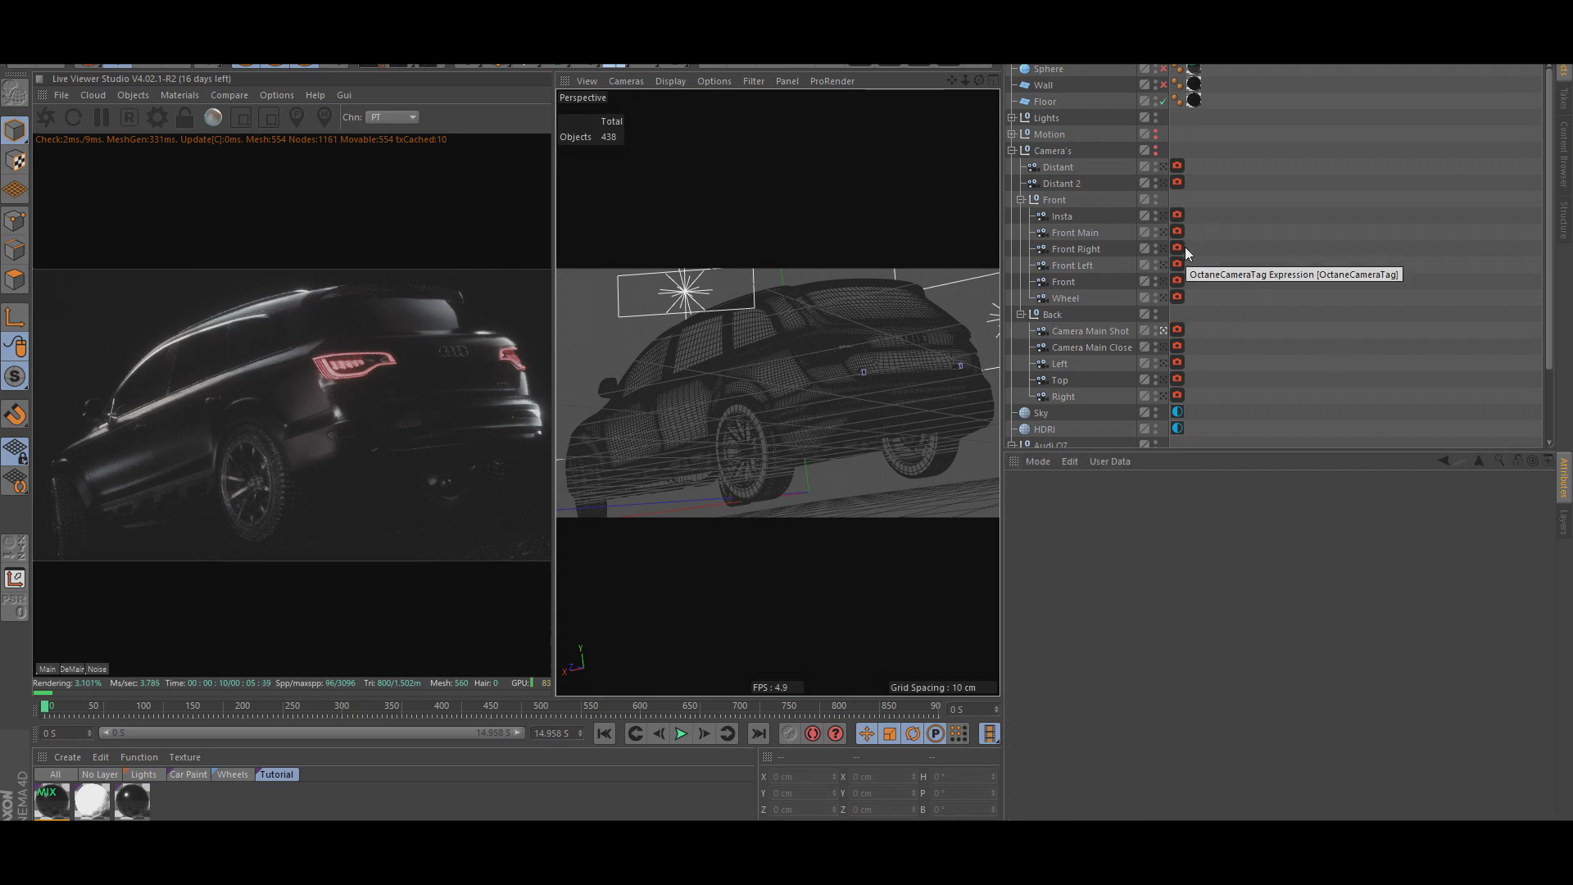
Preview the car through another back camera and switch the view to the Right camera.
click(1163, 363)
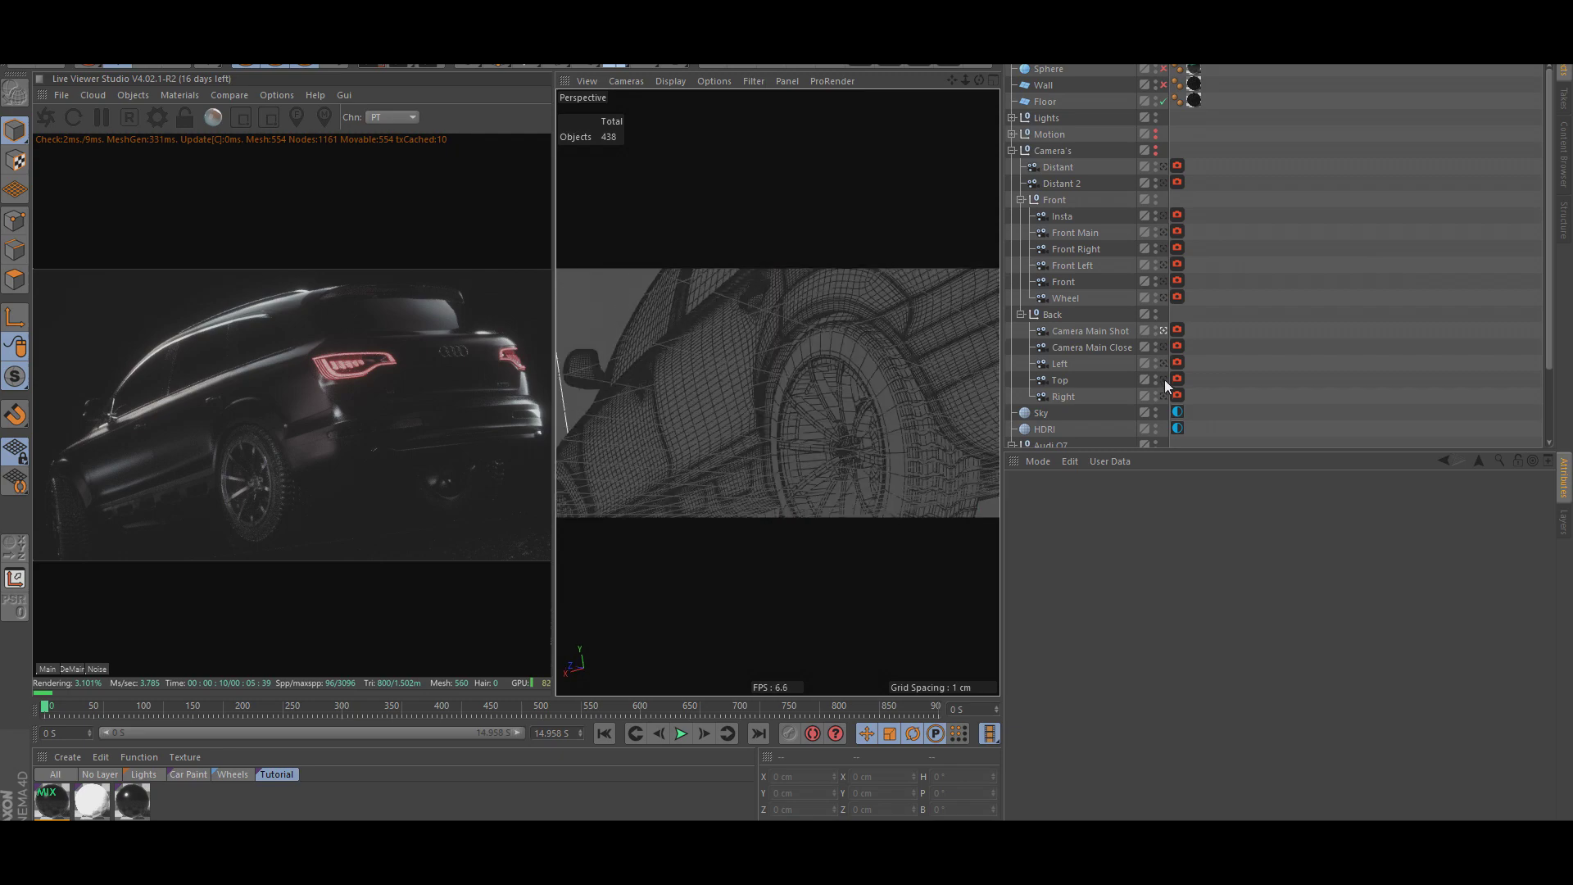
click(1164, 395)
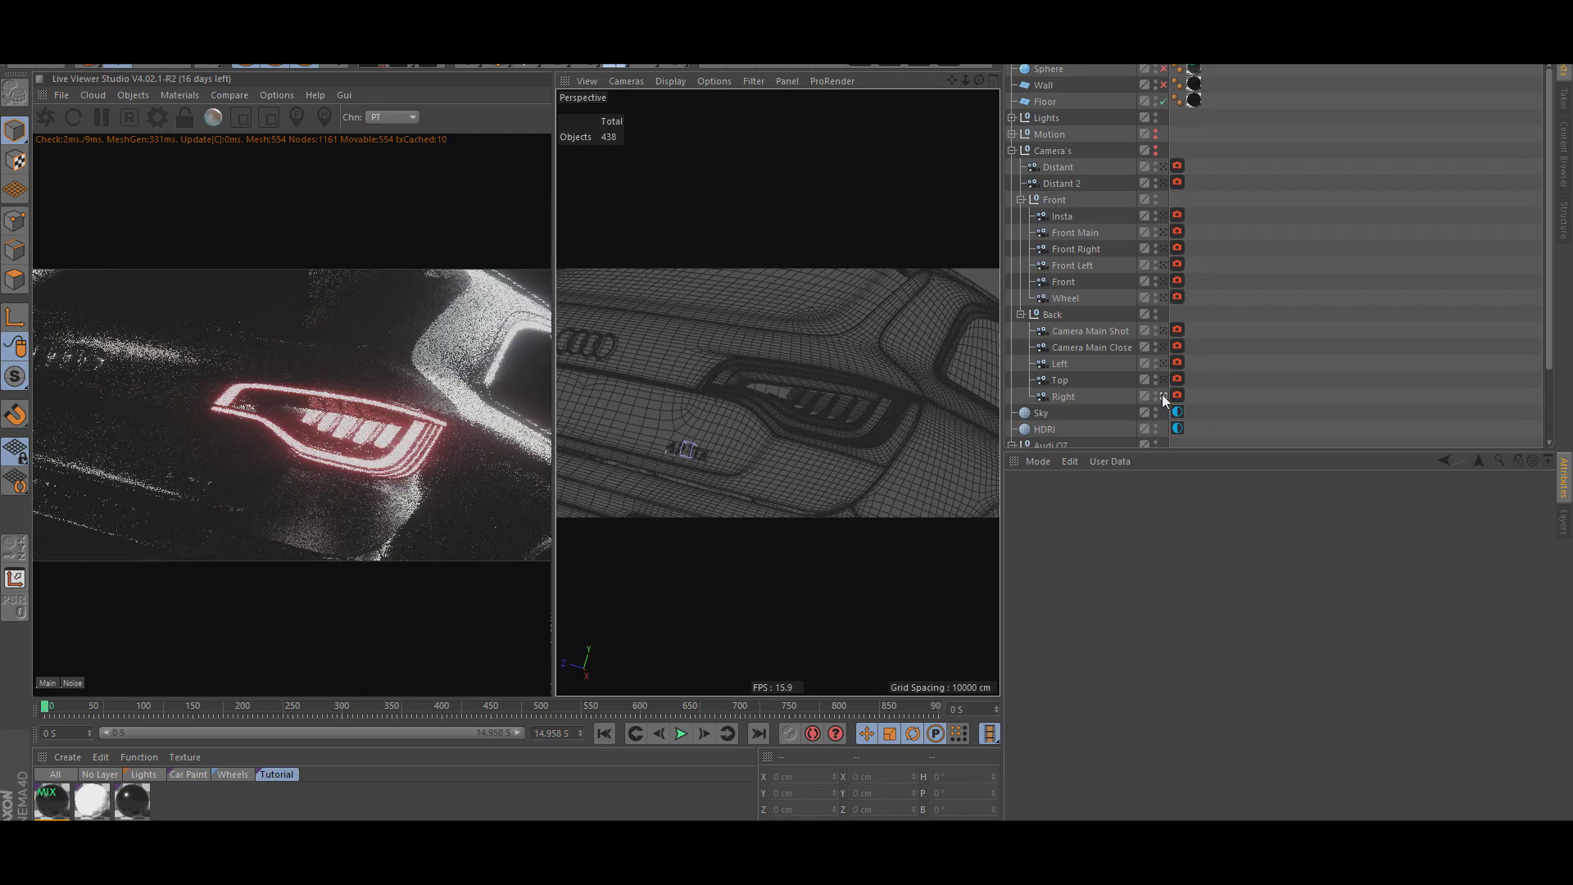
Reopen the car paint material's node graph and lower the minimum value of the Falloff node feeding the Invert and Gradient nodes to 0.
click(975, 69)
click(905, 647)
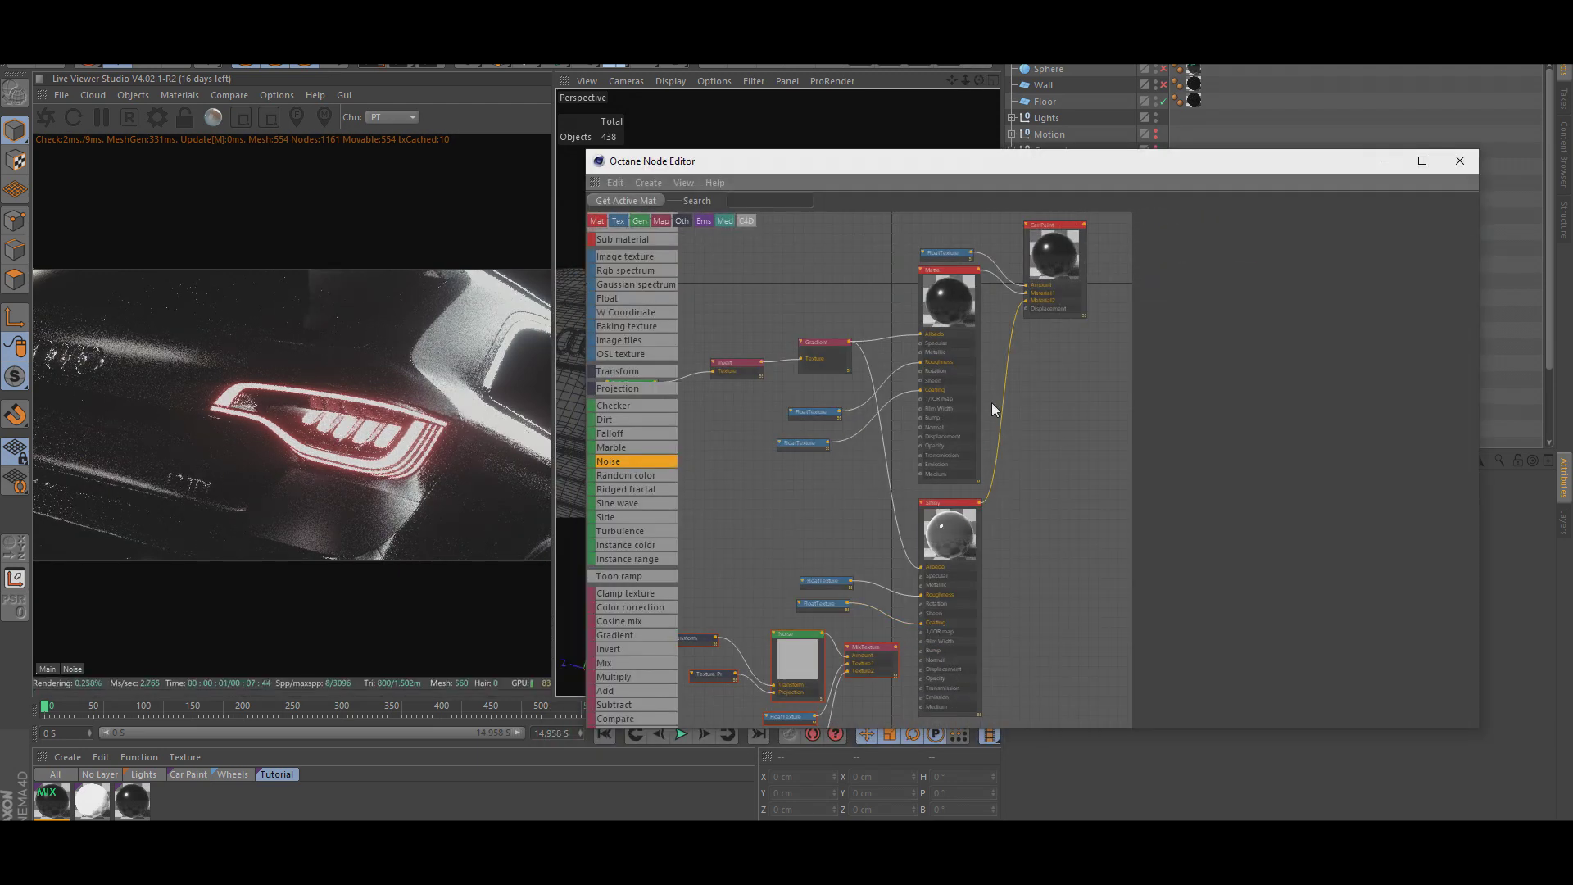
click(953, 254)
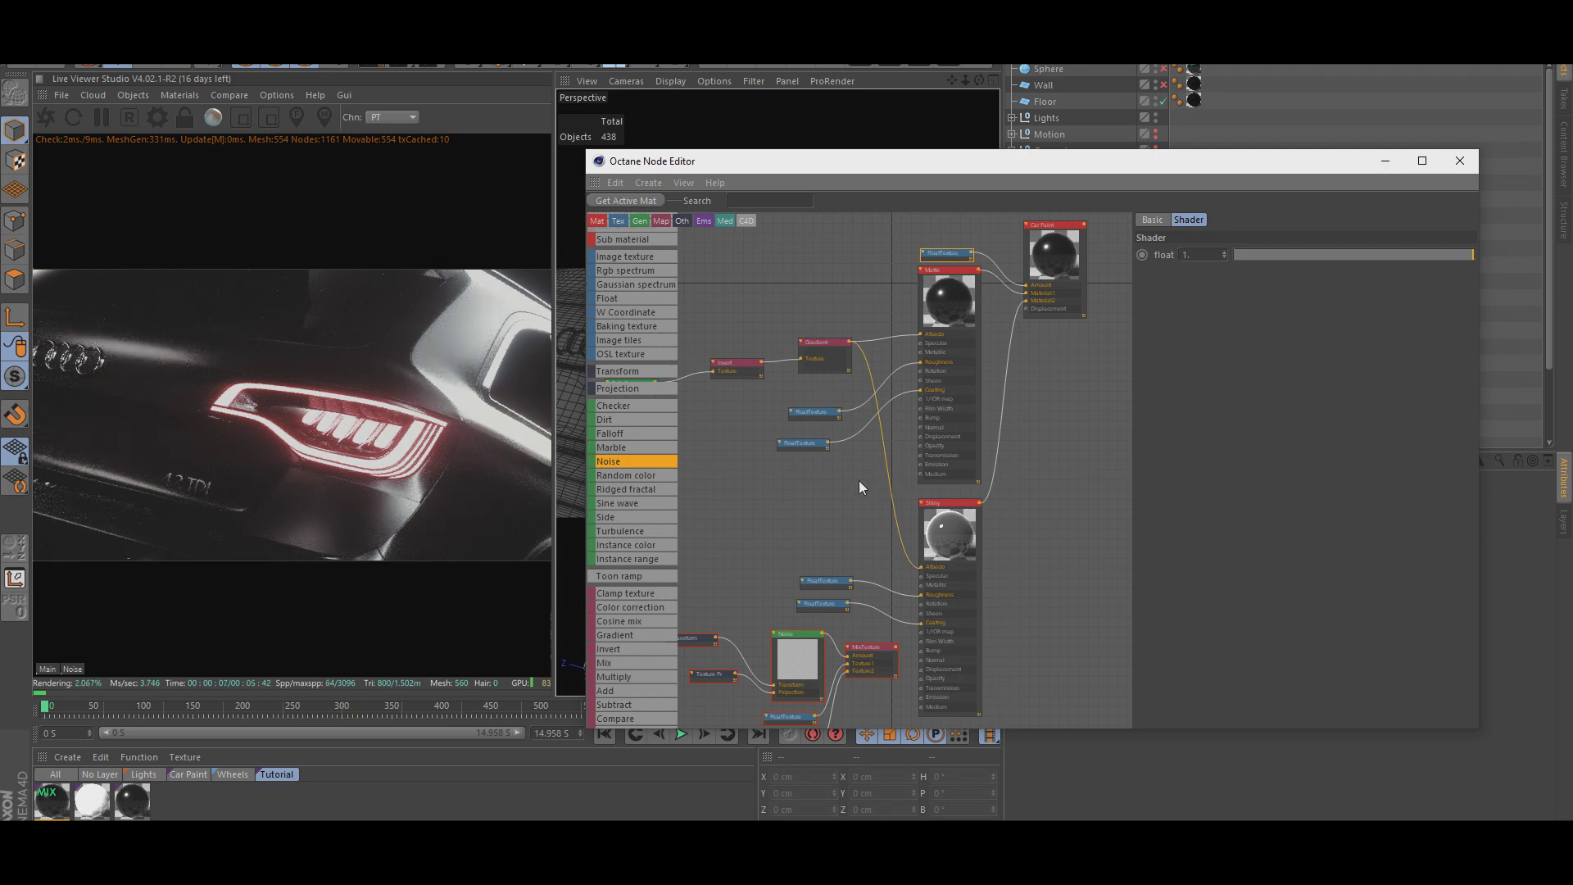
click(811, 411)
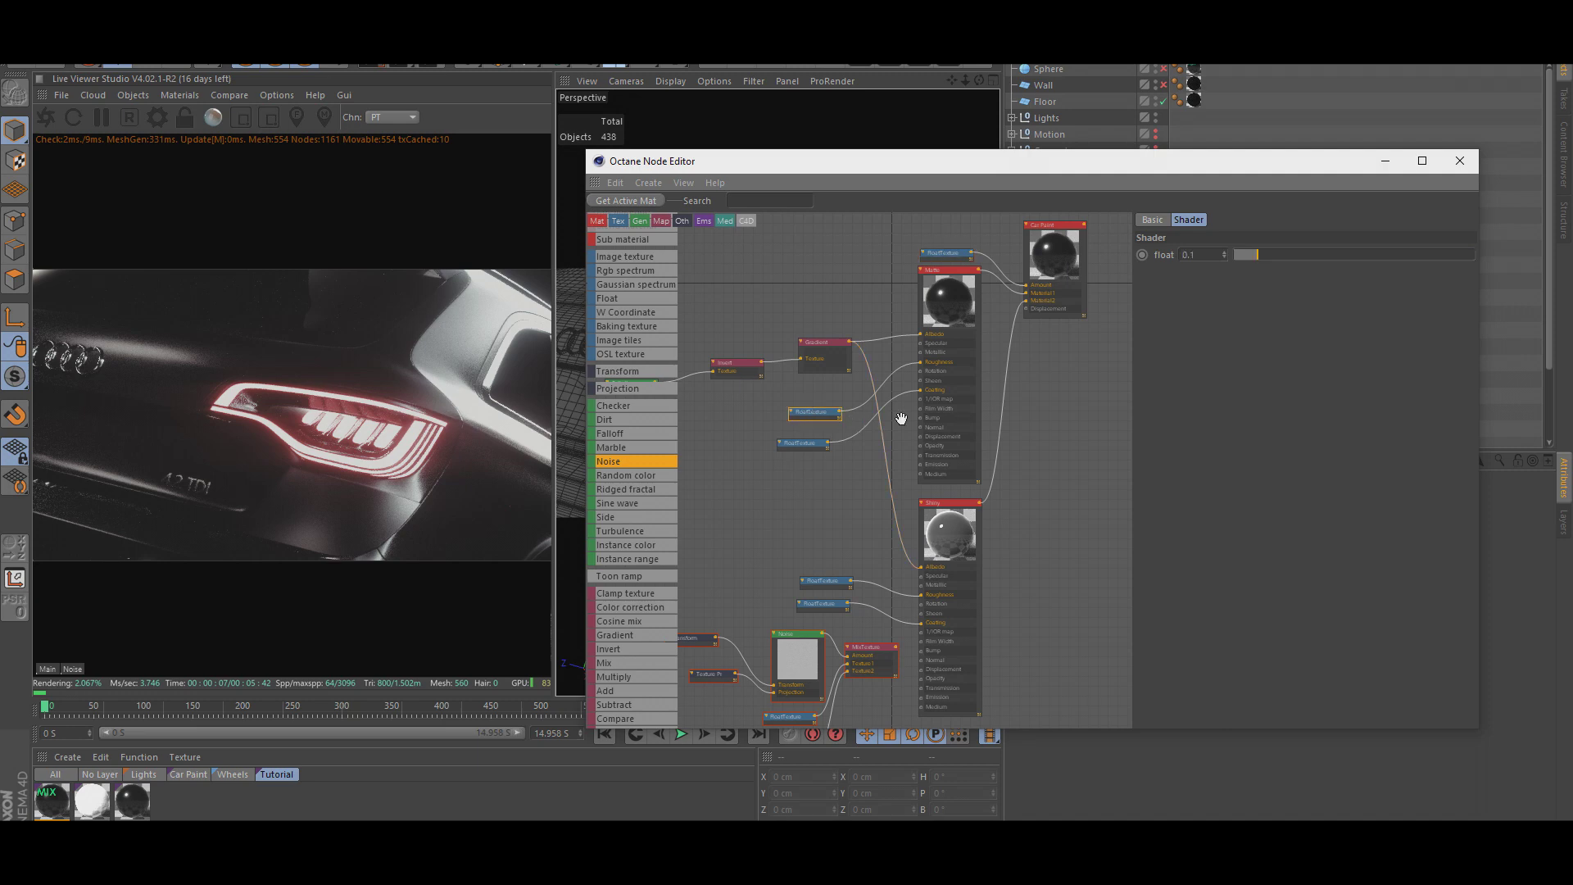
click(819, 344)
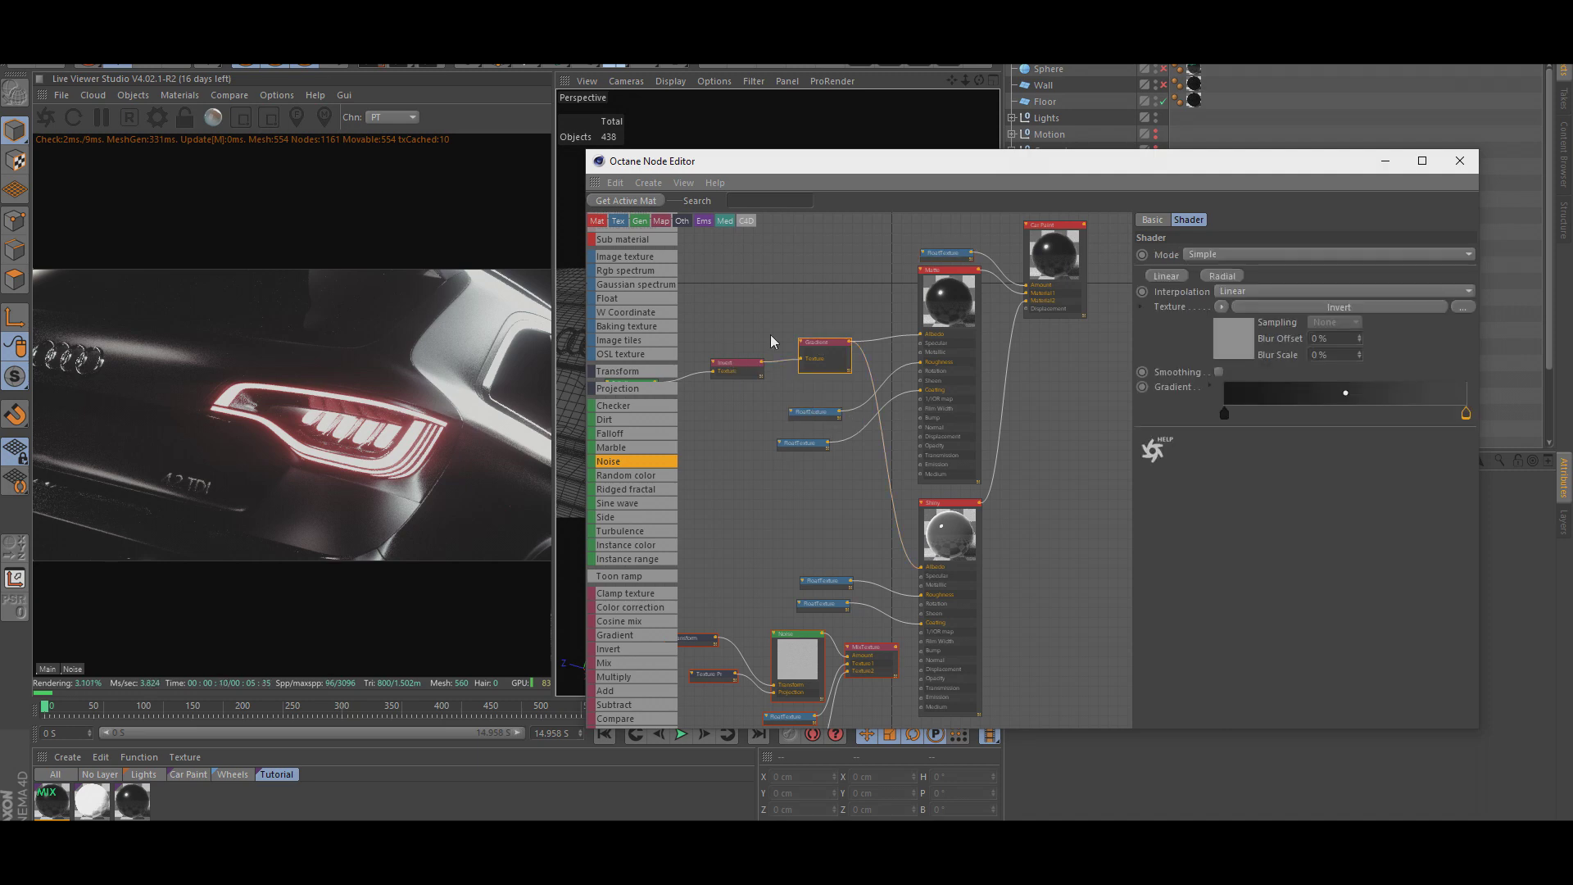
middle_drag(770, 335, 853, 334)
click(716, 384)
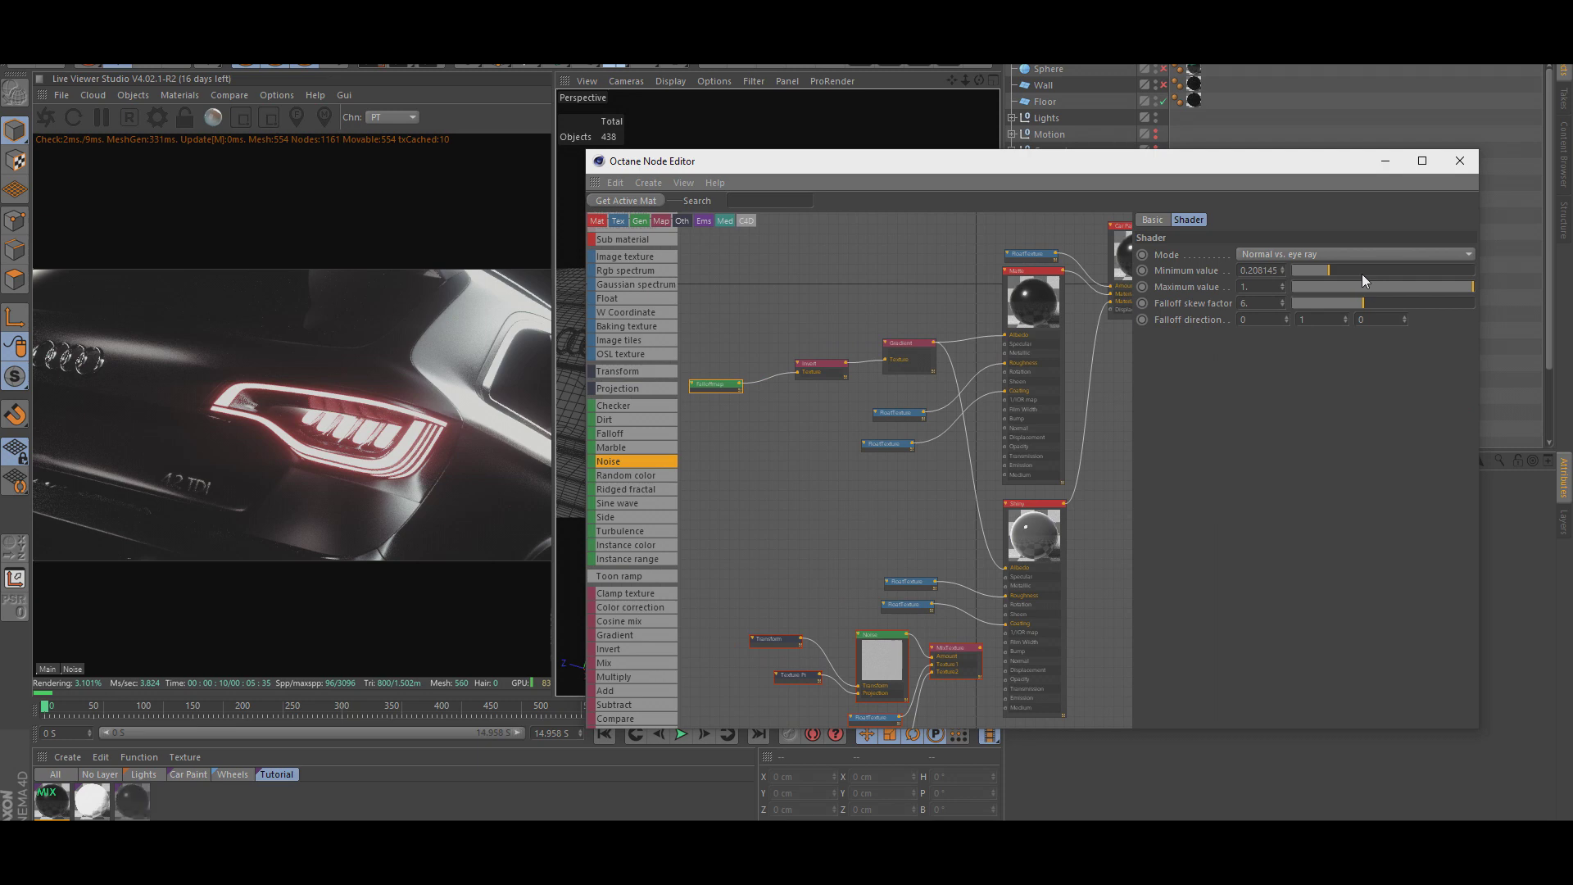
drag(1363, 274, 1091, 308)
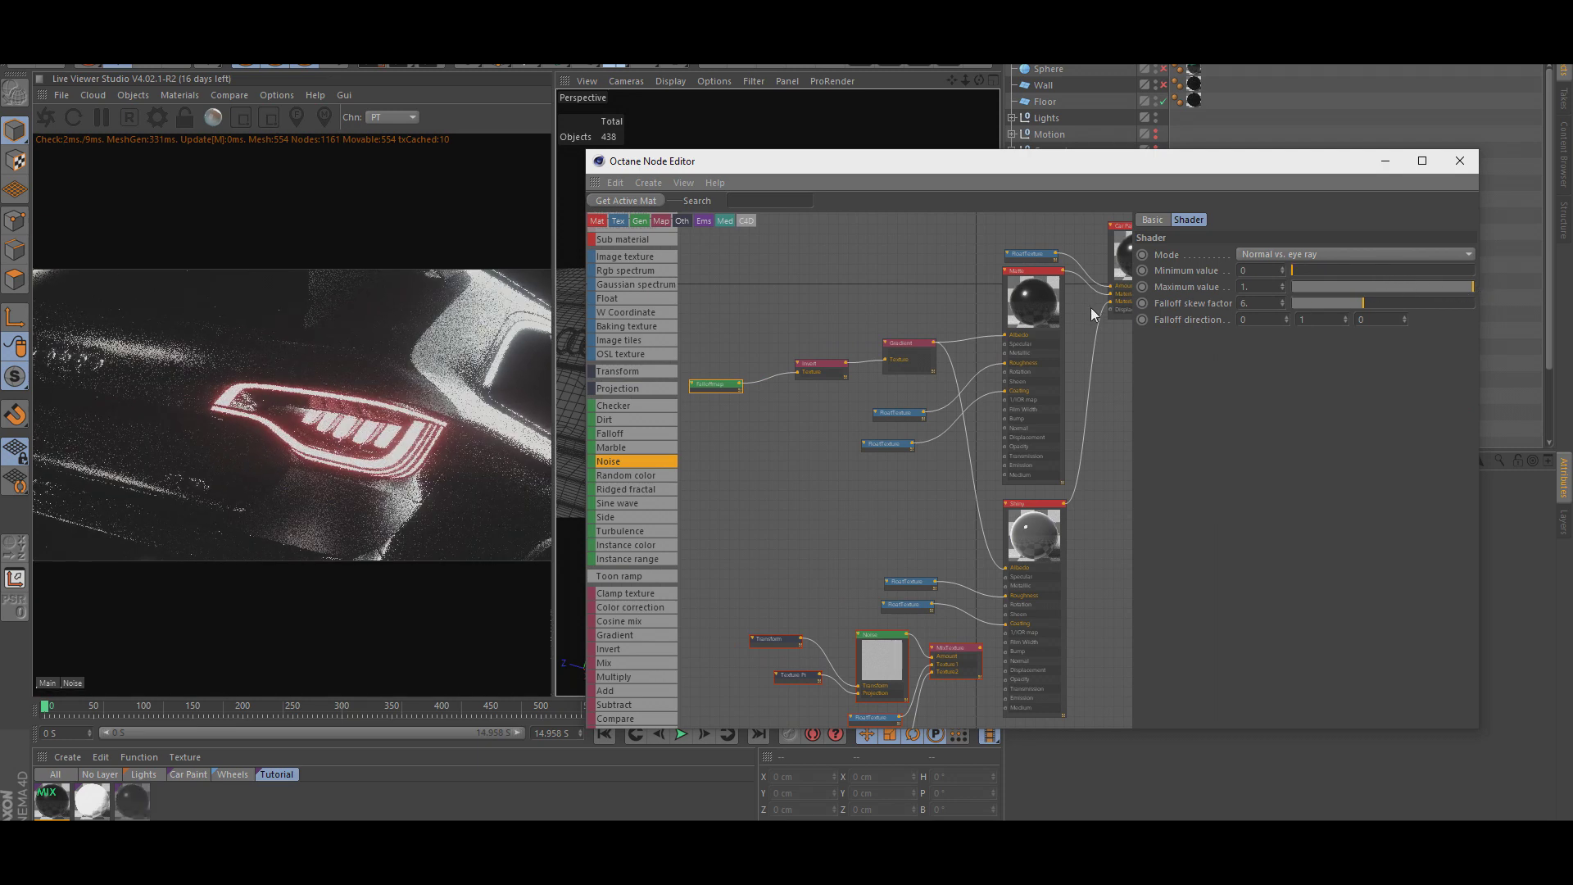